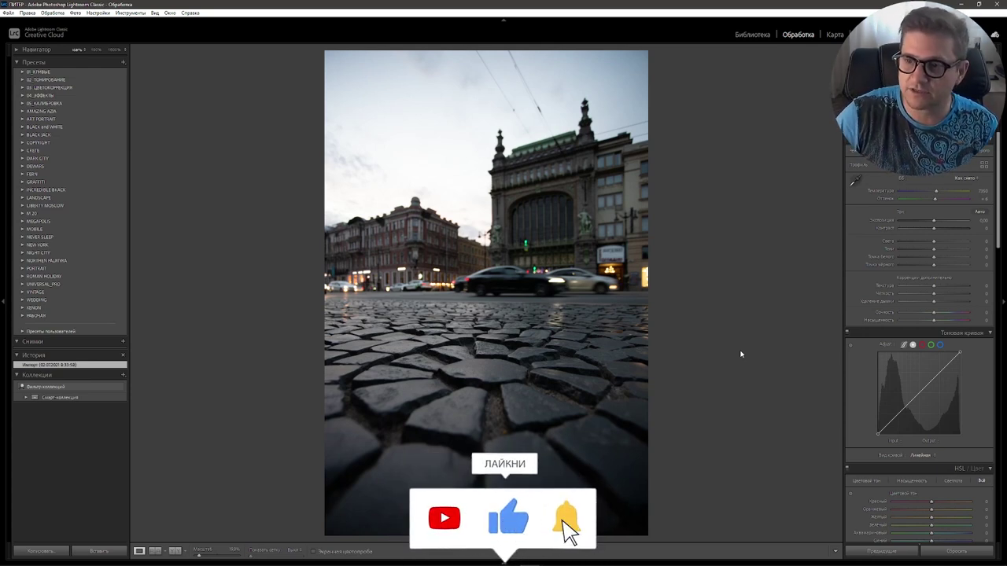
Return to Lightroom, expand the 01_КРИВЫЕ folder in Presets, and scroll the right panel up to Basic
{"action": "left_click_drag", "start_coordinate": [994, 205], "coordinate": [986, 355]}
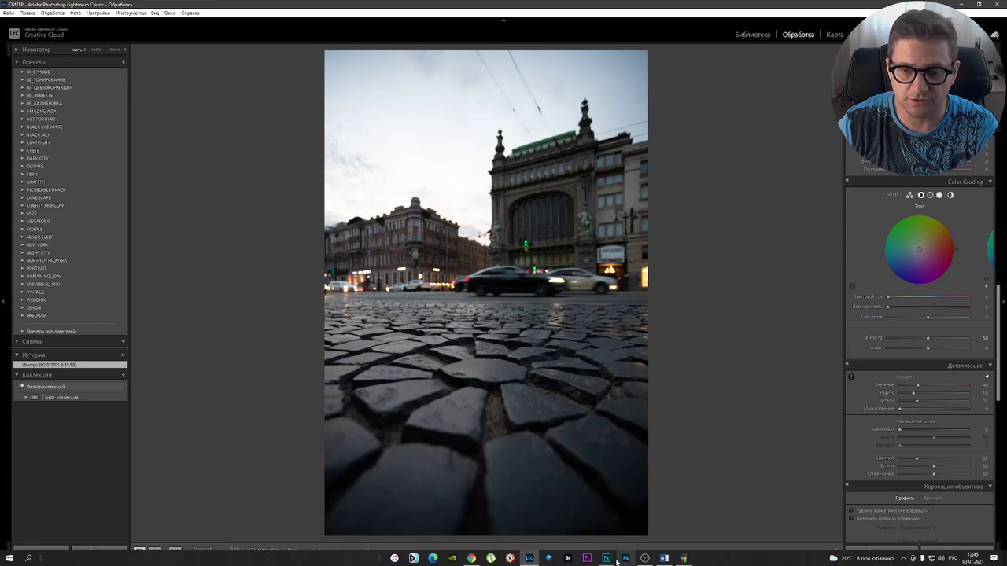
{"action": "left_click", "coordinate": [605, 559]}
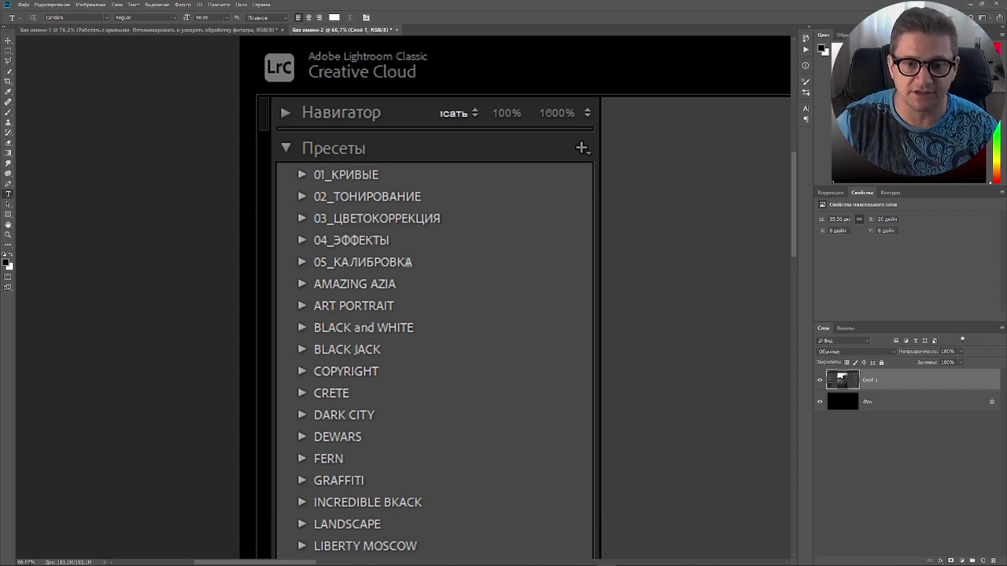
{"action": "left_click", "coordinate": [528, 558]}
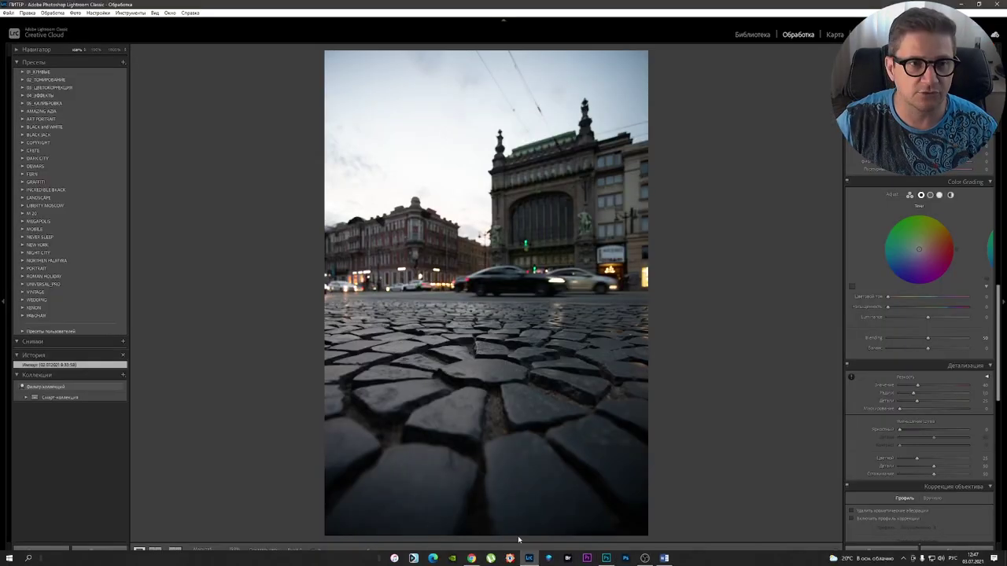
{"action": "left_click", "coordinate": [28, 73]}
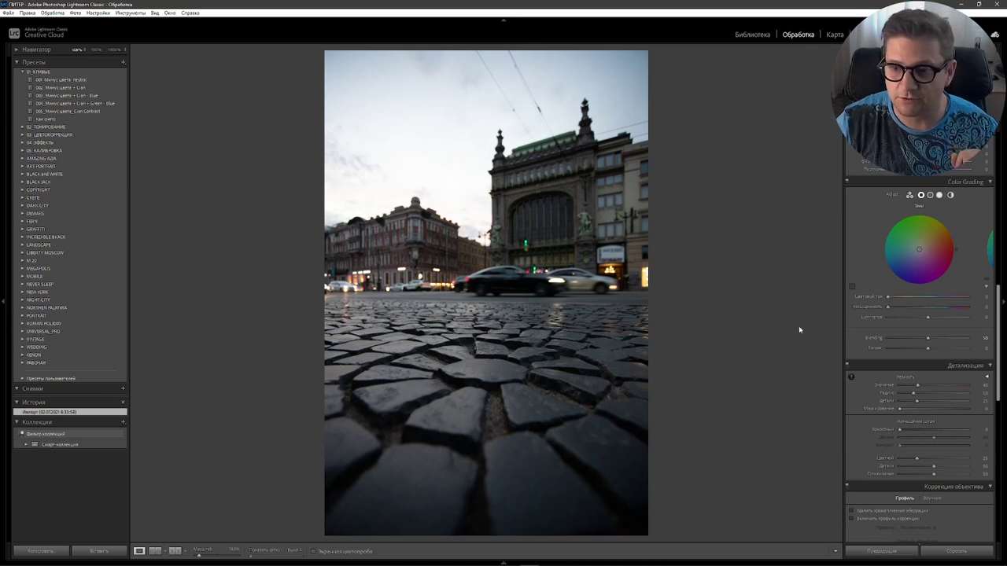
{"action": "scroll", "coordinate": [975, 158], "scroll_direction": "up", "scroll_amount": 10}
{"action": "scroll", "coordinate": [975, 158], "scroll_direction": "up", "scroll_amount": 1}
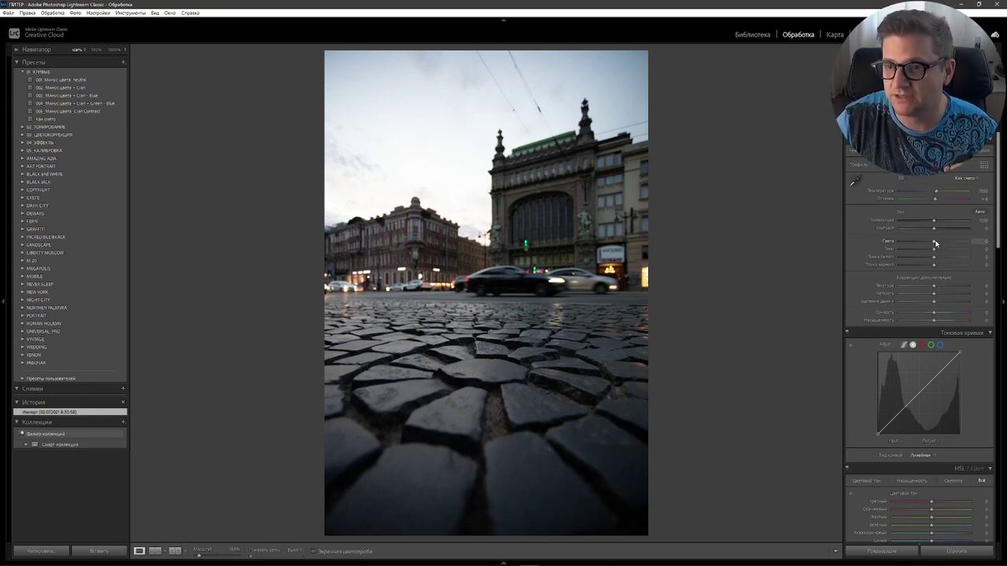
Set Highlights to -90, Shadows to +100 and Whites to -50
{"action": "left_click", "coordinate": [979, 241]}
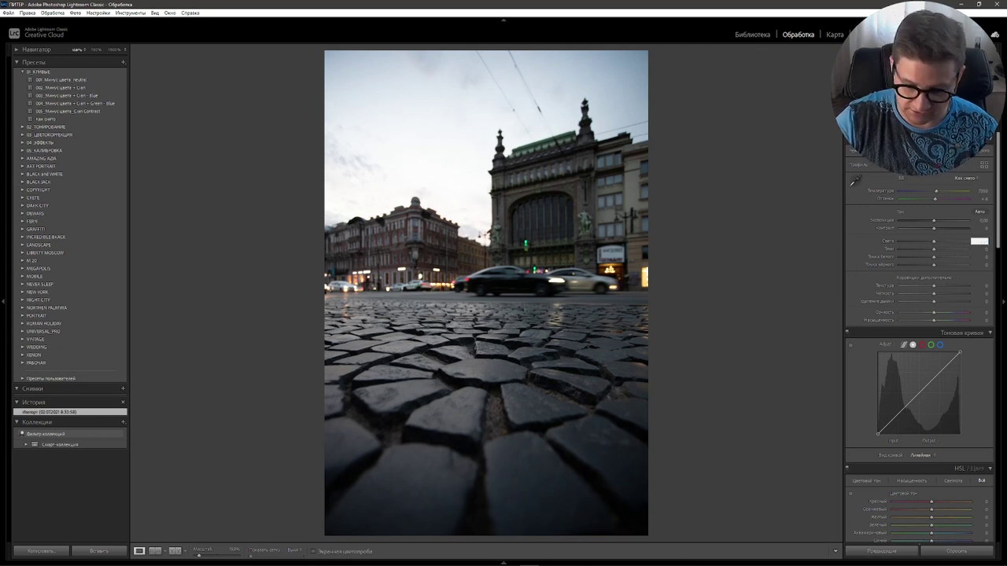
{"action": "type", "text": "-90"}
{"action": "key", "text": "Return"}
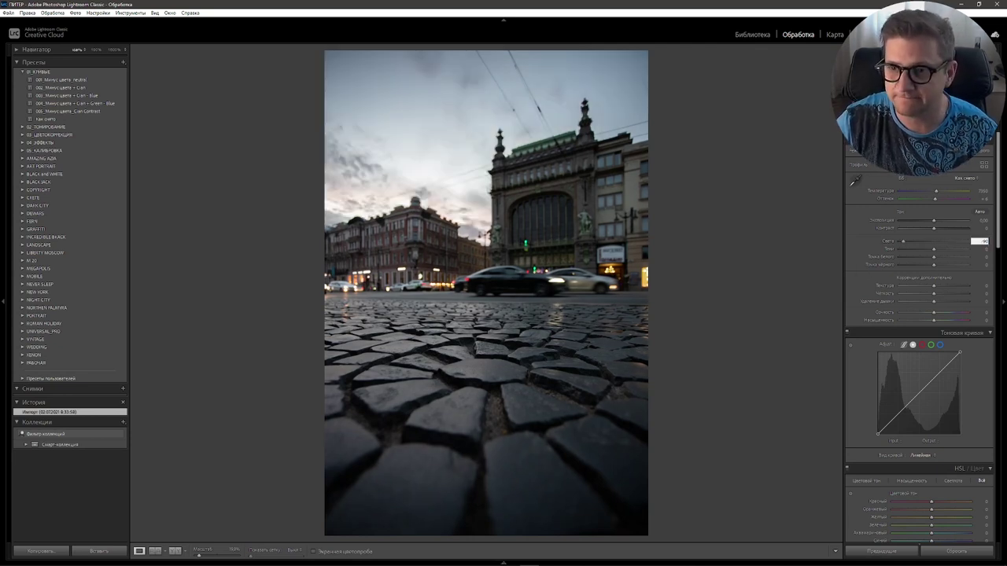
{"action": "key", "text": "Tab"}
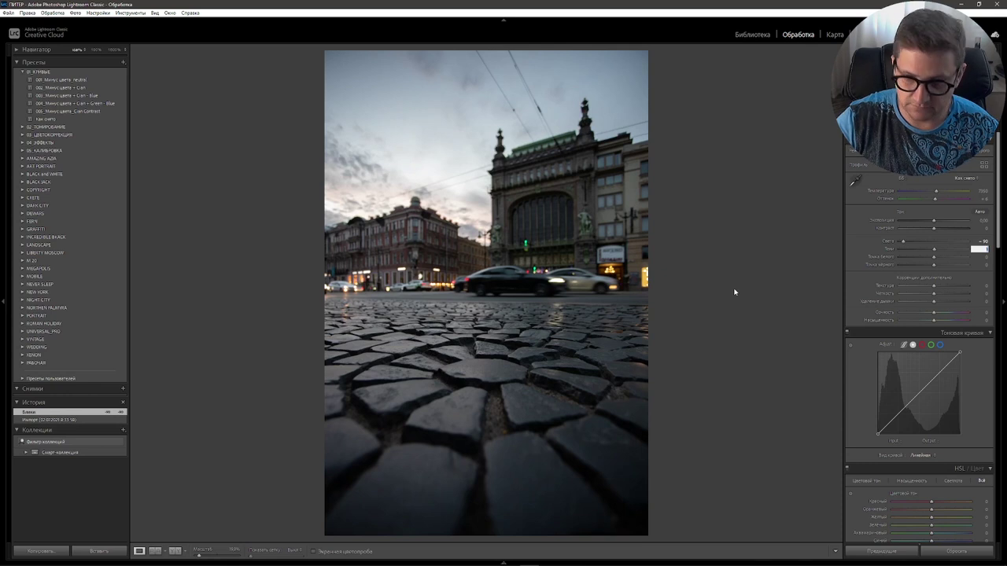
{"action": "type", "text": "100"}
{"action": "key", "text": "Return"}
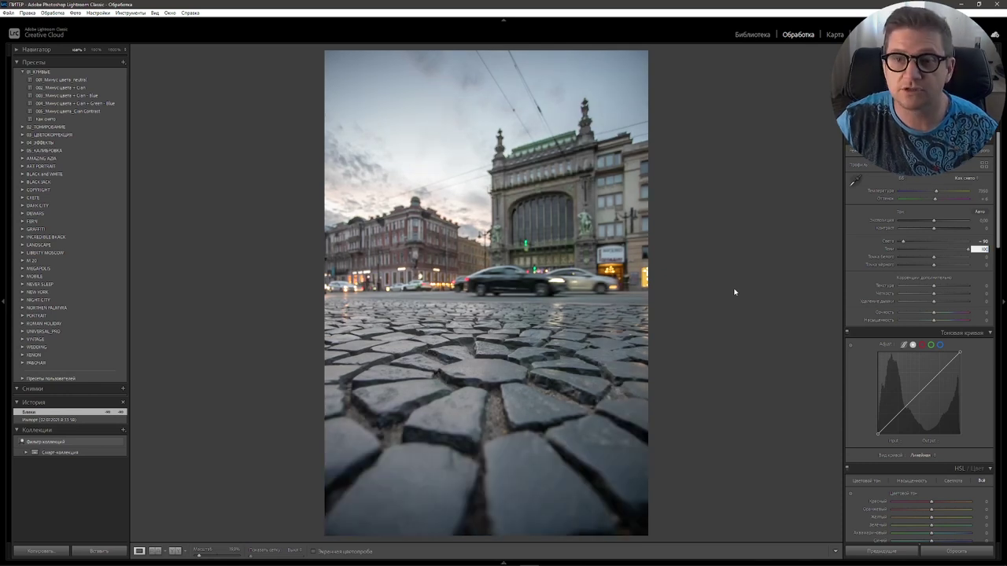
{"action": "left_click_drag", "start_coordinate": [933, 257], "coordinate": [917, 257]}
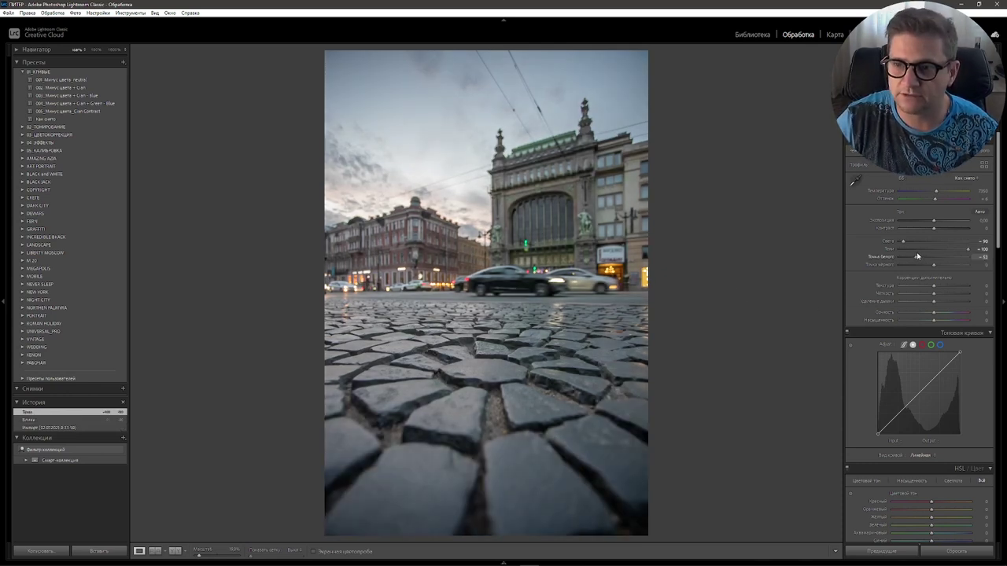
{"action": "left_click", "coordinate": [980, 257]}
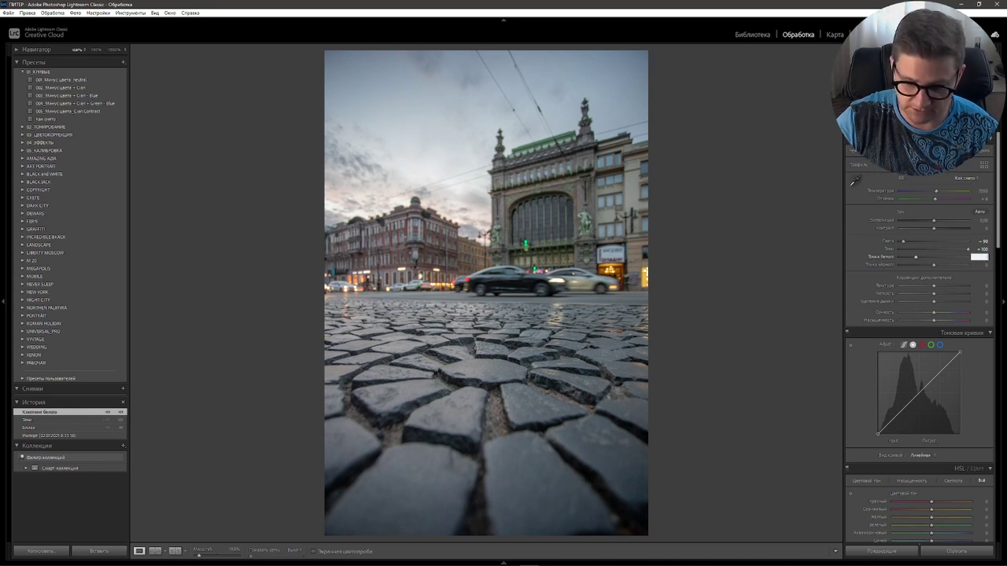
{"action": "type", "text": "- 50"}
{"action": "key", "text": "Return"}
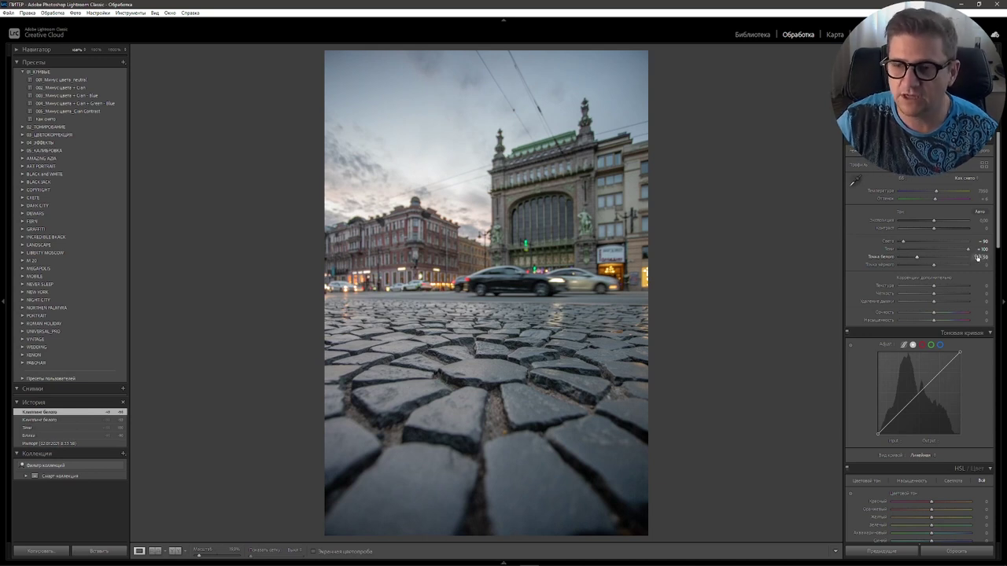
Set Texture +20, Clarity +10, Saturation -15 and Vibrance -35
{"action": "left_click", "coordinate": [981, 285]}
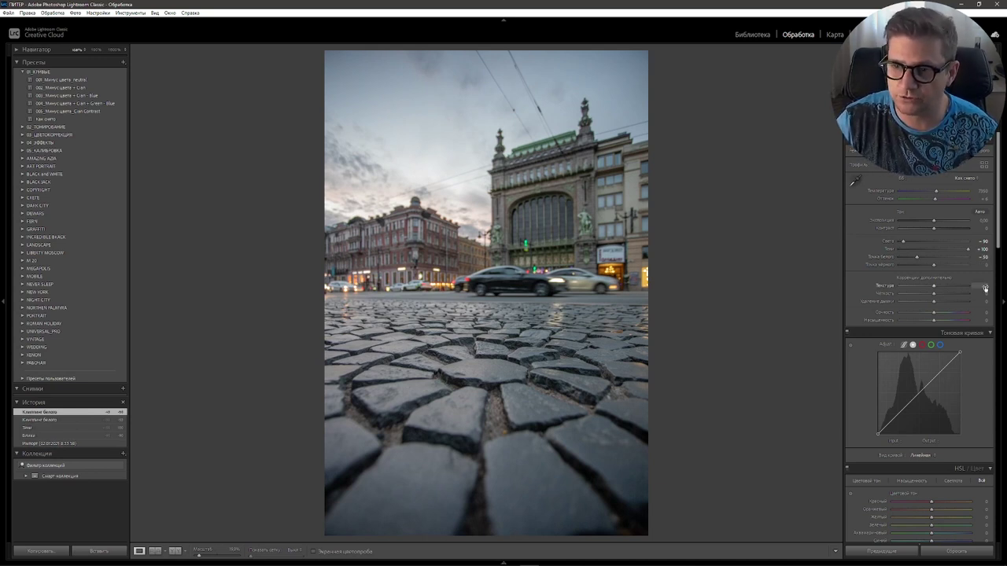
{"action": "type", "text": "20"}
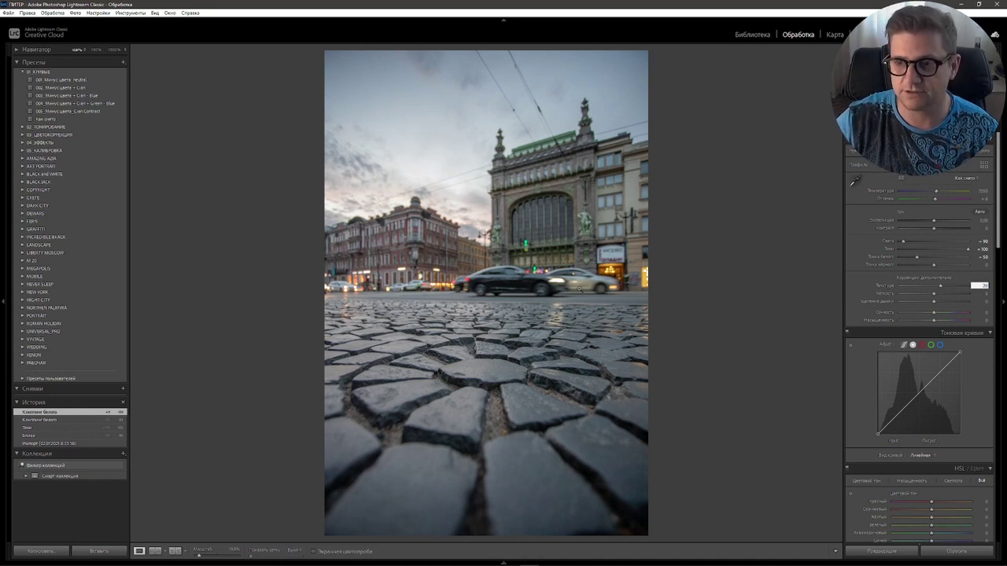
{"action": "key", "text": "Tab"}
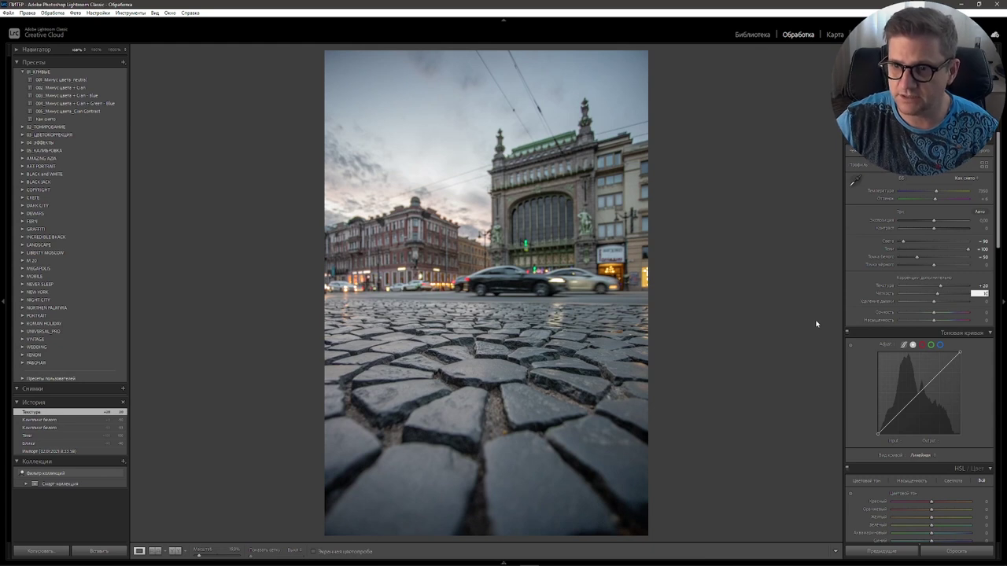
{"action": "key", "text": "Tab"}
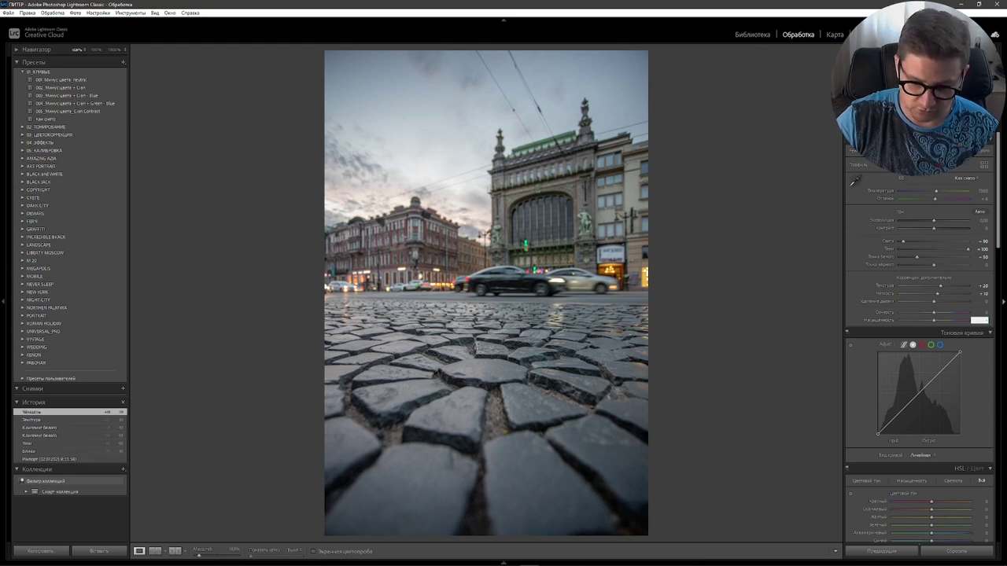
{"action": "type", "text": "-15"}
{"action": "key", "text": "shift+Tab"}
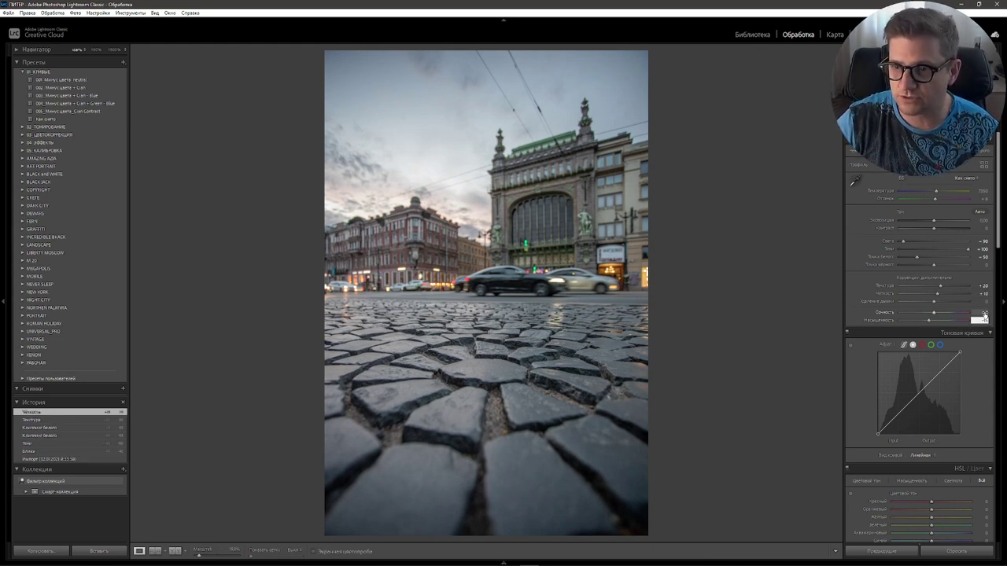
{"action": "type", "text": "-35"}
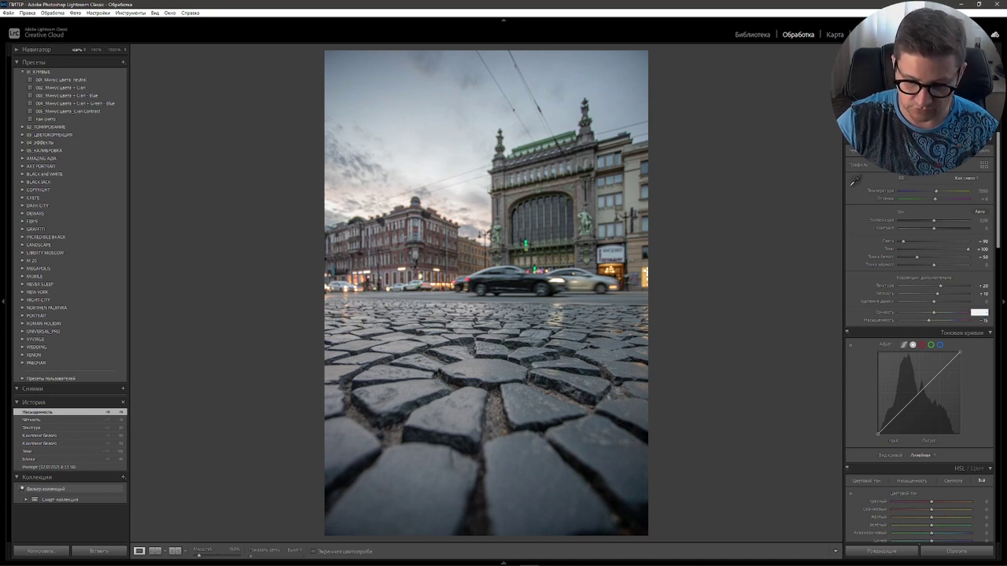
{"action": "key", "text": "Return"}
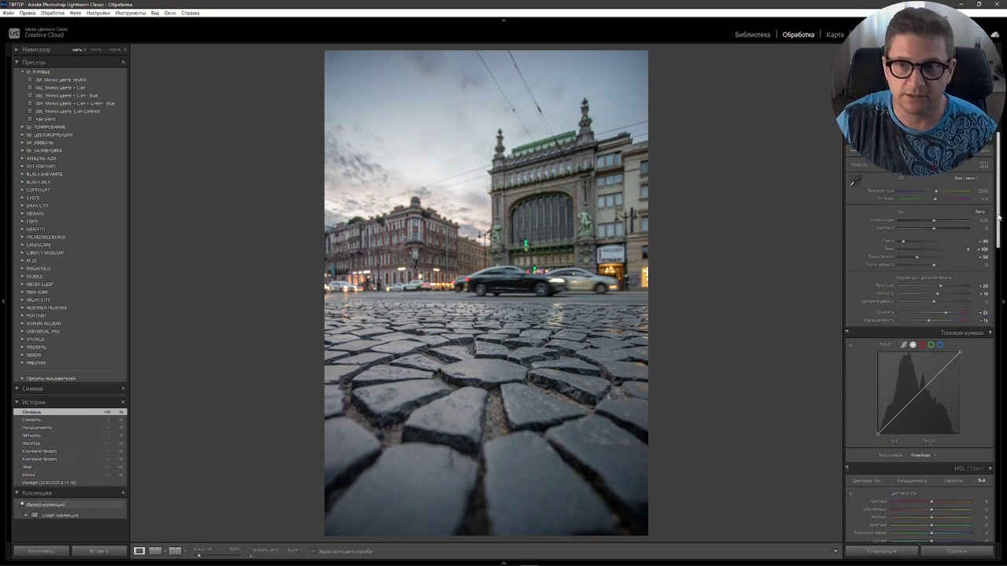
Drag all eight HSL Saturation sliders, Red through Magenta, to -100
{"action": "left_click_drag", "start_coordinate": [999, 217], "coordinate": [1001, 289]}
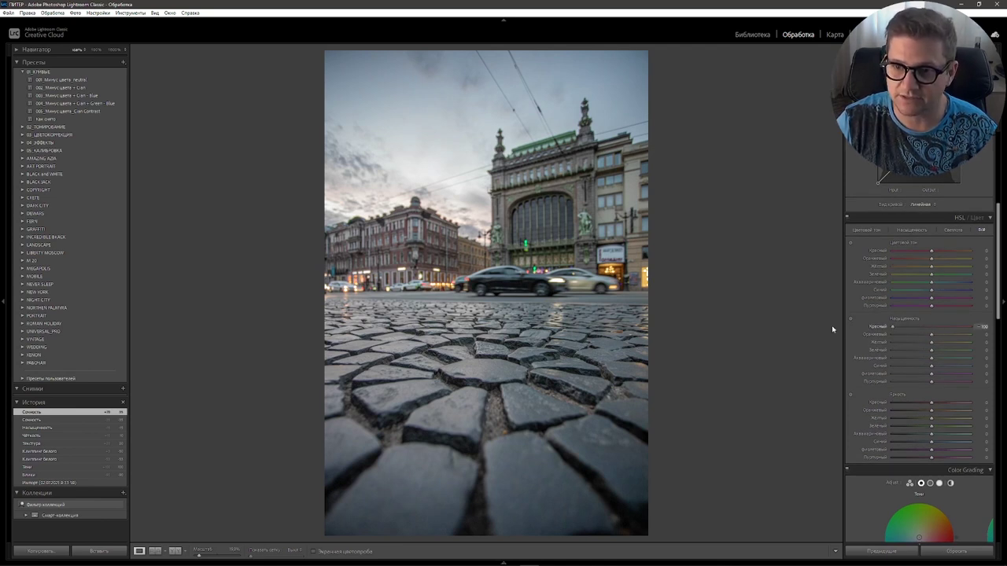
{"action": "left_click_drag", "start_coordinate": [933, 336], "coordinate": [812, 328]}
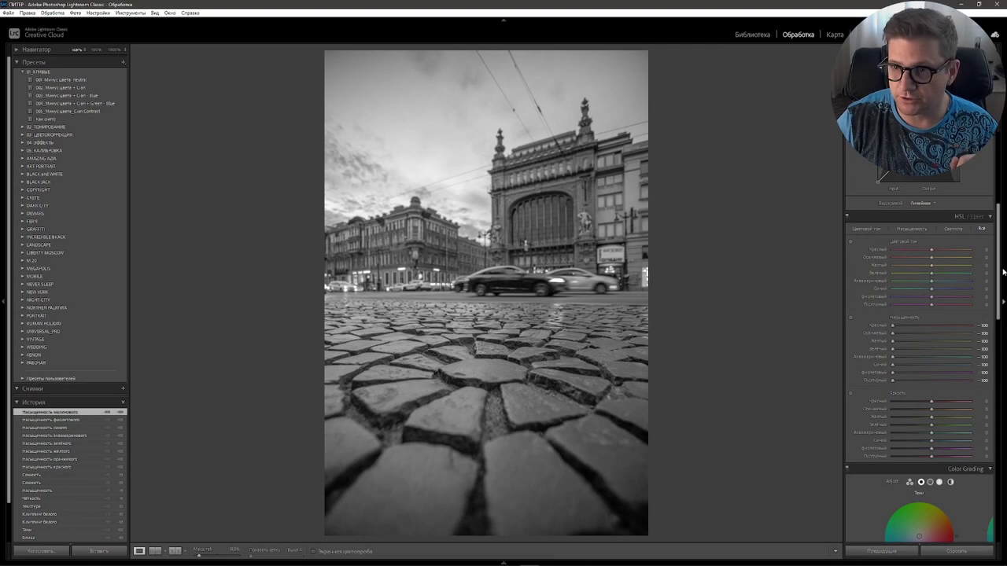
{"action": "left_click_drag", "start_coordinate": [999, 268], "coordinate": [993, 363]}
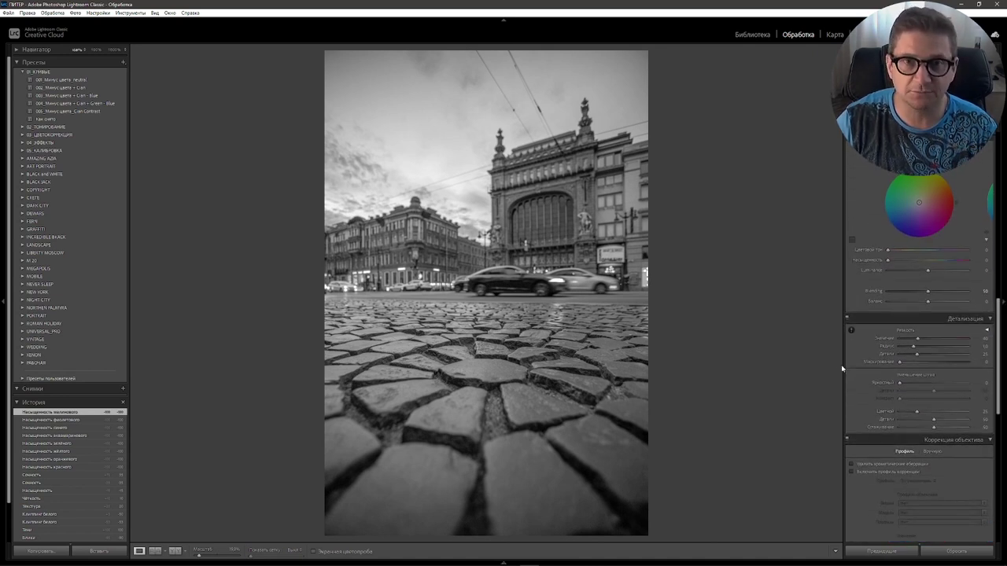
Enter Sharpening Amount 75, Radius 0.9, Detail 50 and Masking 25
{"action": "left_click", "coordinate": [981, 338]}
{"action": "type", "text": "7"}
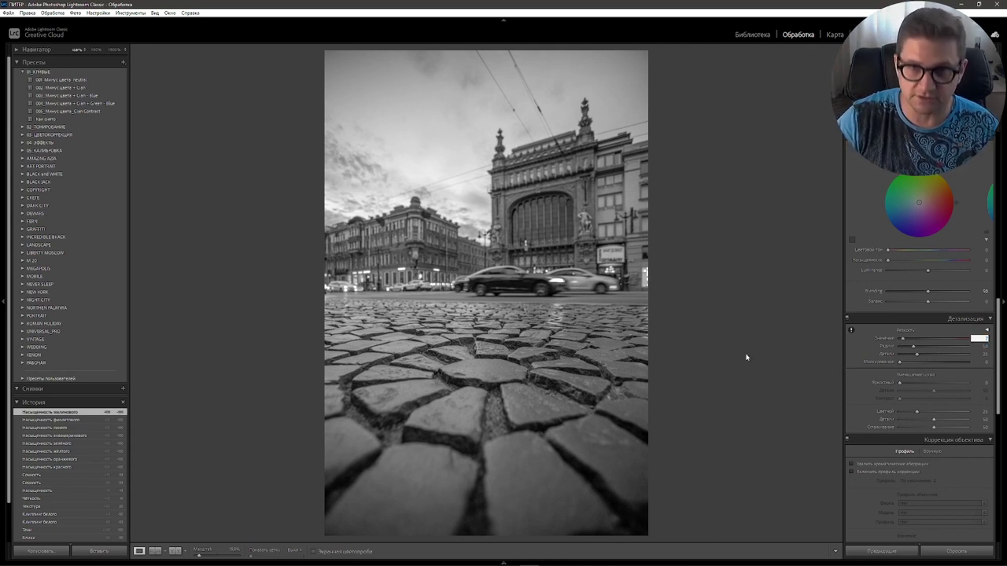
{"action": "type", "text": "5"}
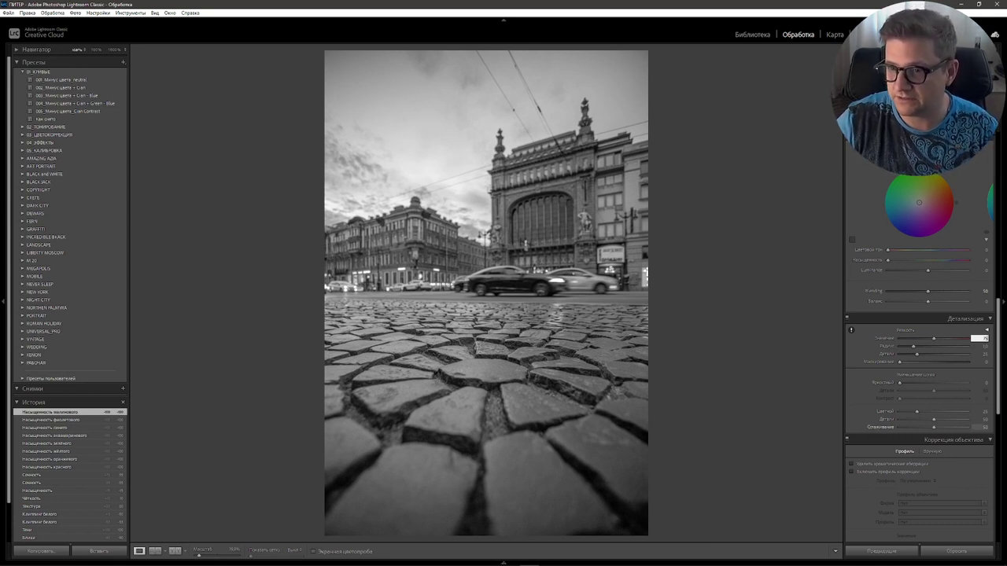
{"action": "key", "text": "Tab"}
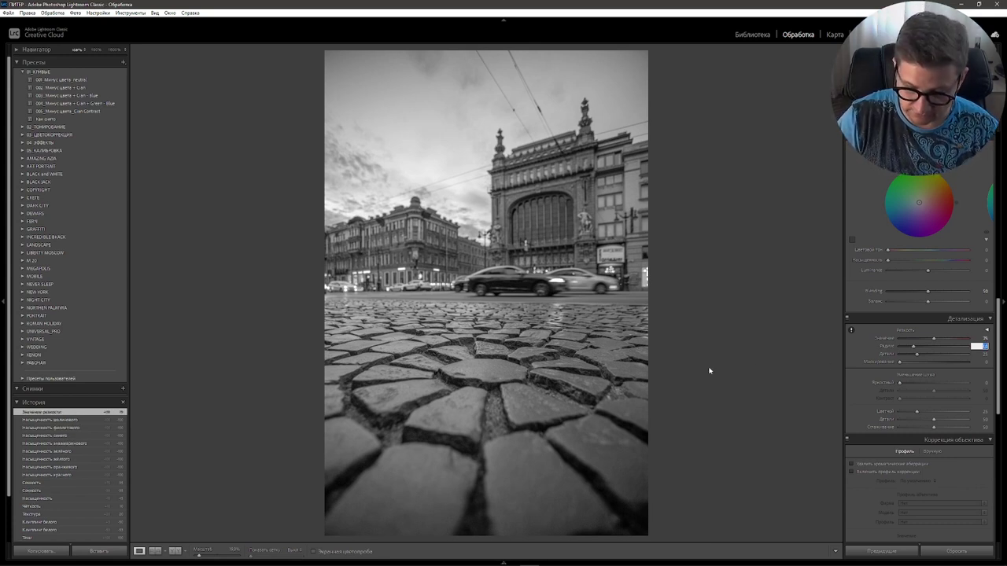
{"action": "key", "text": "Return"}
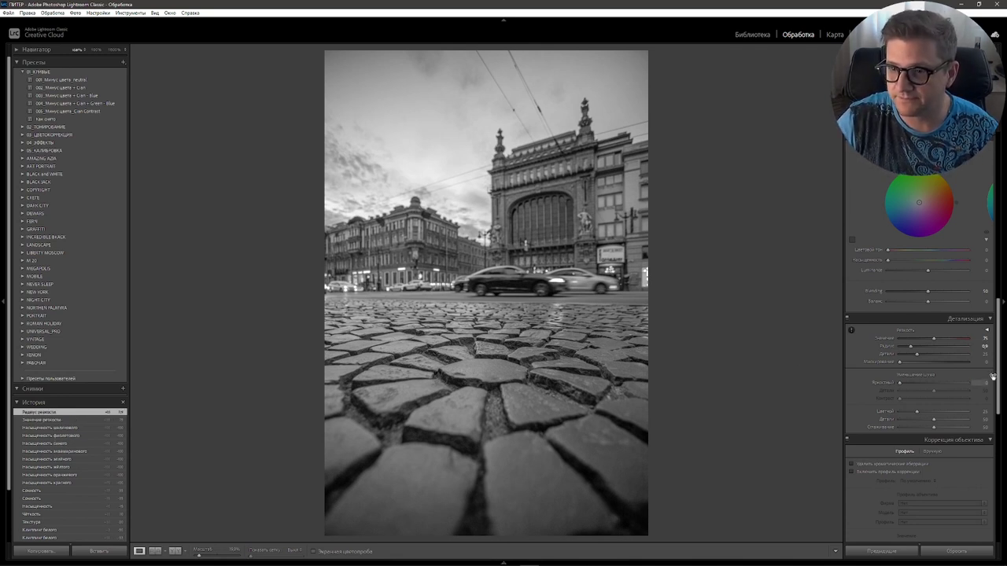
{"action": "key", "text": "Tab"}
{"action": "type", "text": "3"}
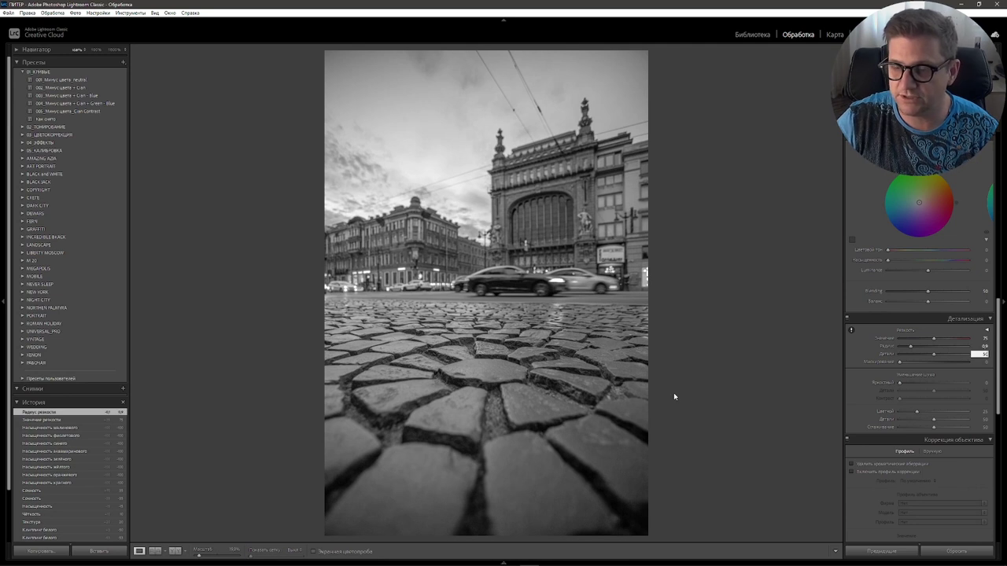
{"action": "key", "text": "Tab"}
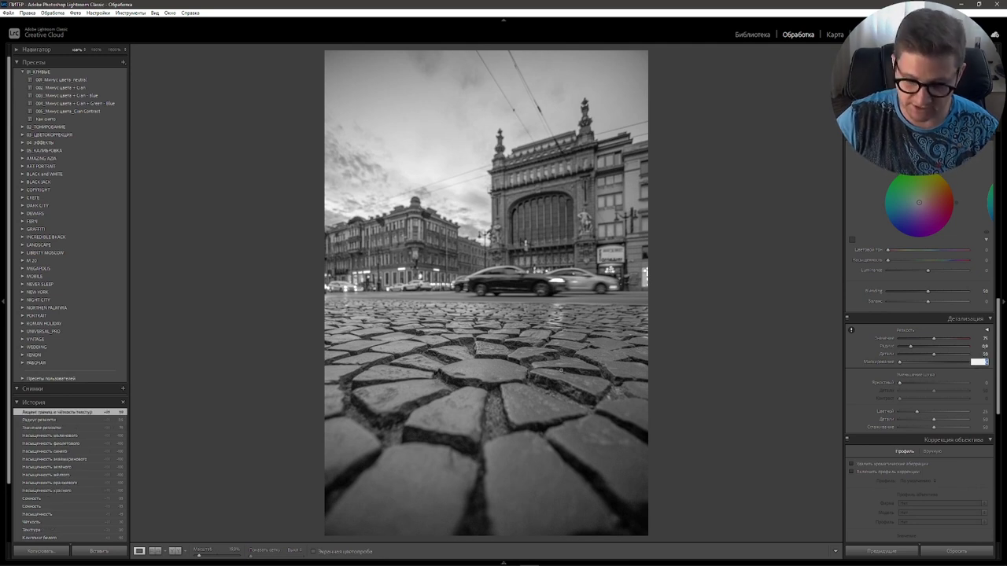
{"action": "type", "text": "25"}
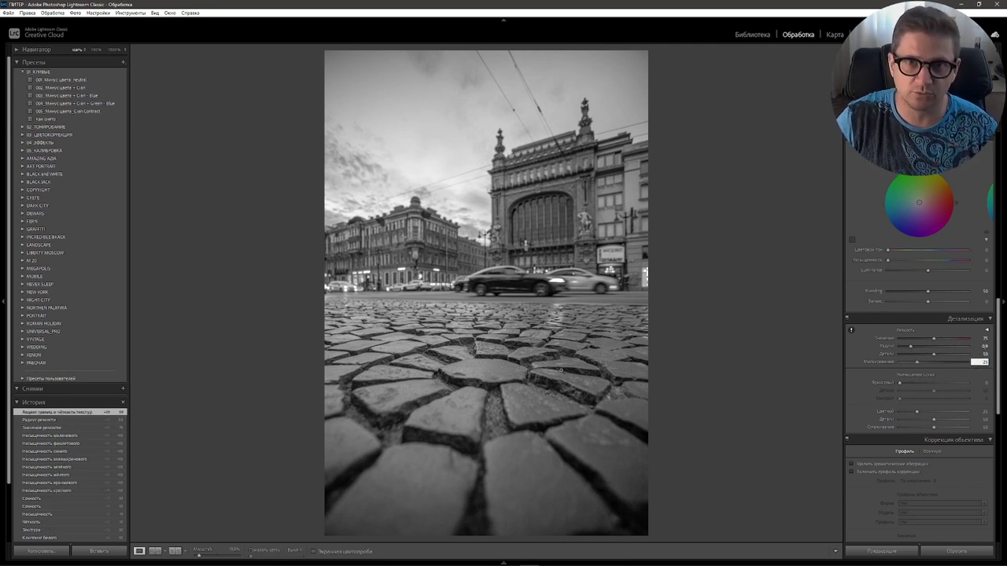
Enable Remove Chromatic Aberration and lens profile correction in Lens Corrections
{"action": "scroll", "coordinate": [863, 370], "scroll_direction": "down", "scroll_amount": 2}
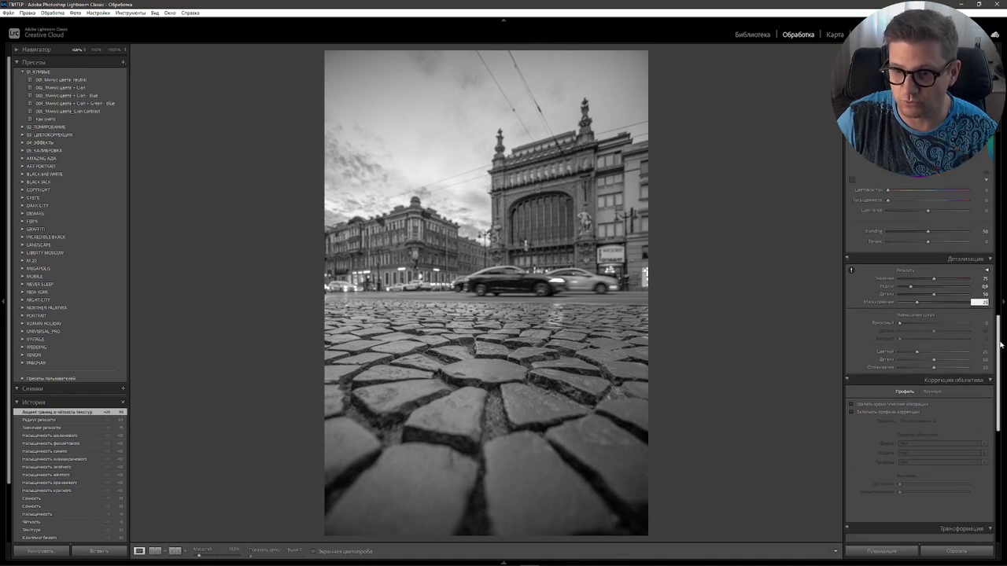
{"action": "scroll", "coordinate": [861, 346], "scroll_direction": "down", "scroll_amount": 2}
{"action": "left_click", "coordinate": [851, 312]}
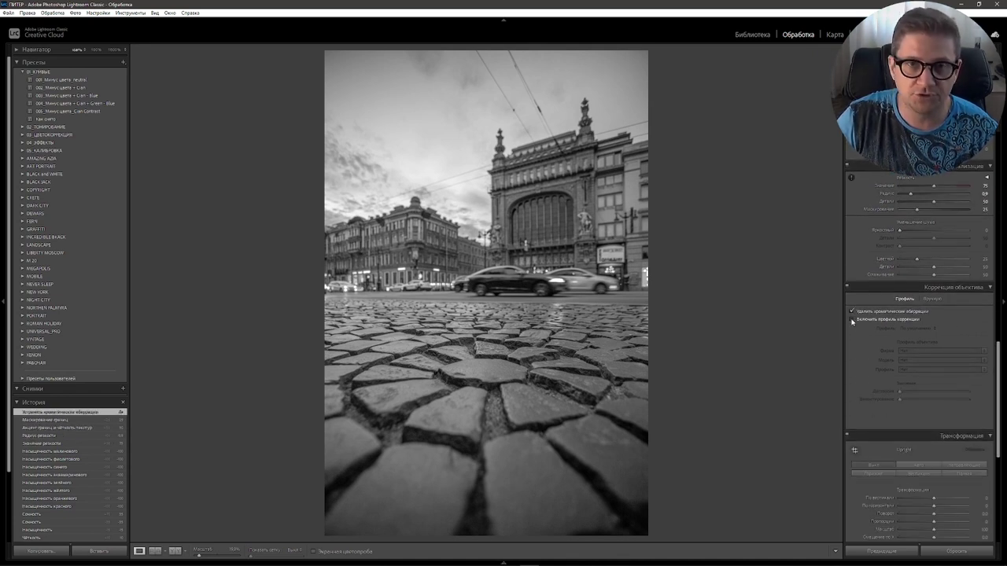
{"action": "left_click", "coordinate": [851, 320]}
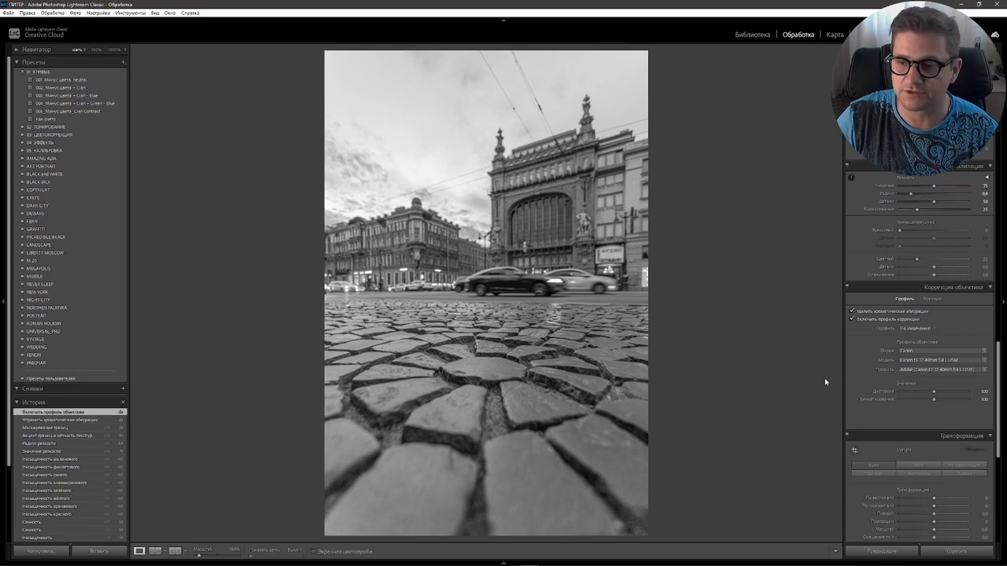
Scroll the Develop panels up to bring the Tone Curve panel into view
{"action": "scroll", "coordinate": [988, 215], "scroll_direction": "up", "scroll_amount": 3}
{"action": "scroll", "coordinate": [988, 214], "scroll_direction": "up", "scroll_amount": 3}
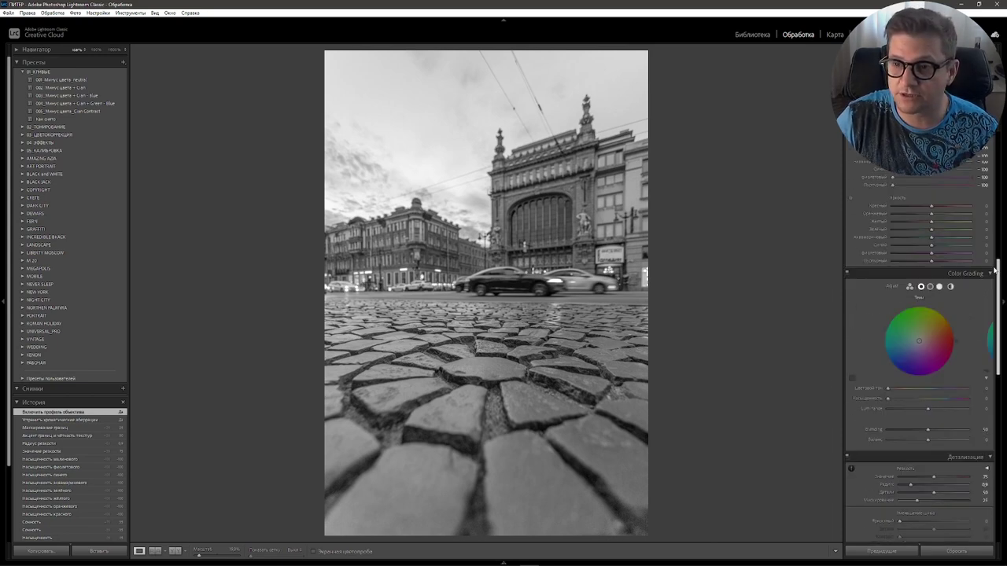
{"action": "scroll", "coordinate": [988, 214], "scroll_direction": "up", "scroll_amount": 3}
{"action": "scroll", "coordinate": [988, 214], "scroll_direction": "up", "scroll_amount": 2}
{"action": "scroll", "coordinate": [988, 214], "scroll_direction": "up", "scroll_amount": 2}
{"action": "scroll", "coordinate": [988, 215], "scroll_direction": "up", "scroll_amount": 2}
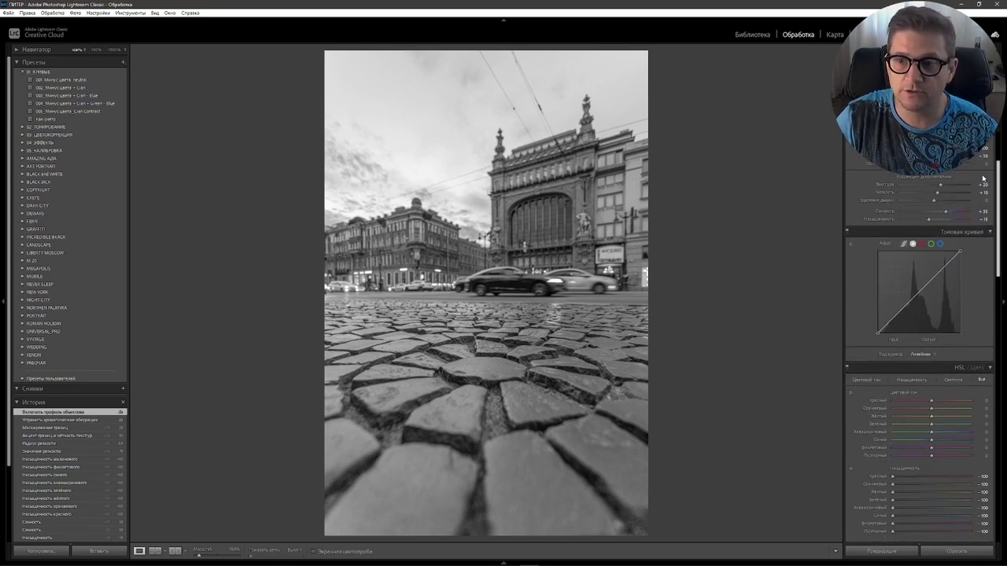
{"action": "scroll", "coordinate": [988, 215], "scroll_direction": "up", "scroll_amount": 1}
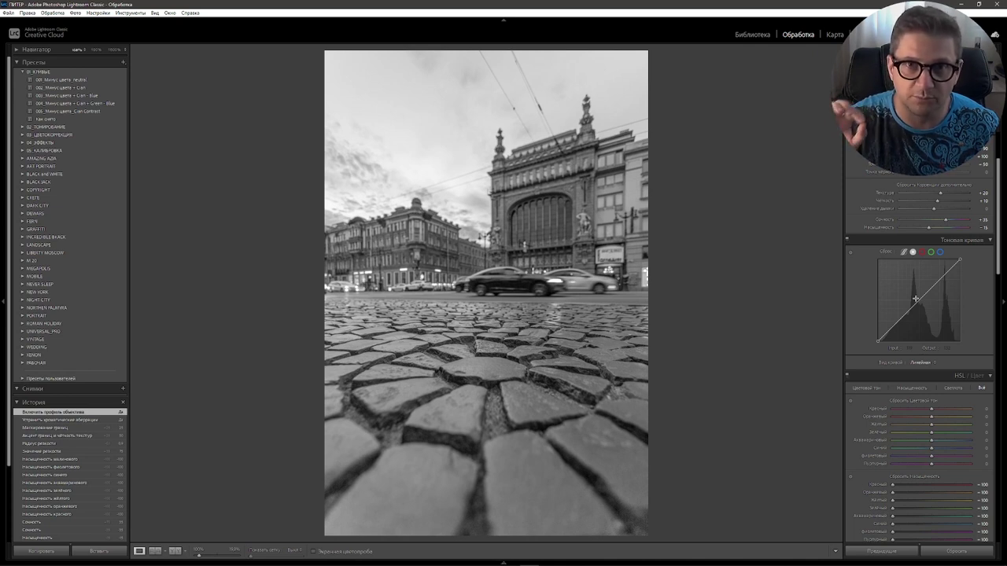
Add a tone curve midpoint at Input 128, Output 128
{"action": "key", "text": "alt"}
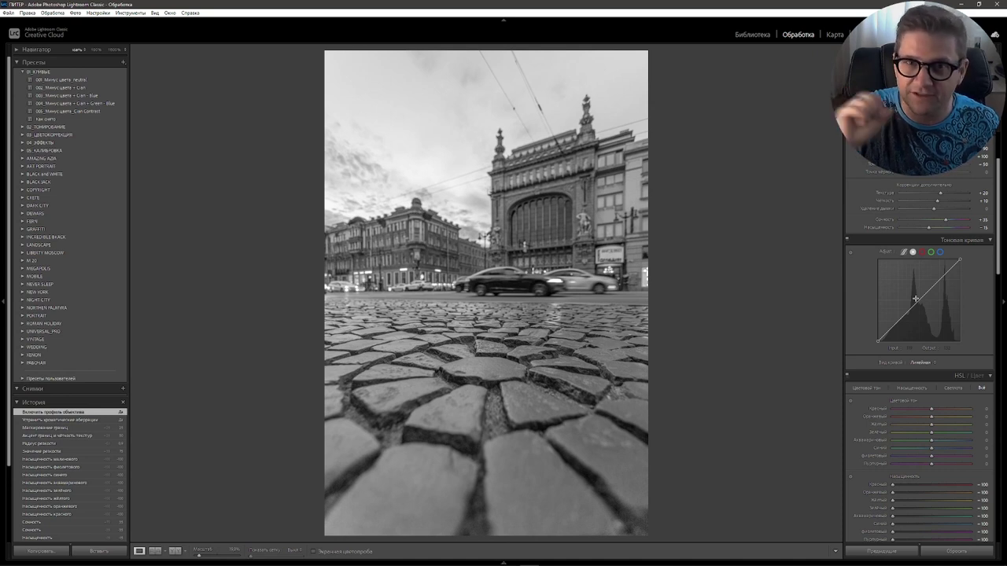
{"action": "left_click", "coordinate": [917, 300]}
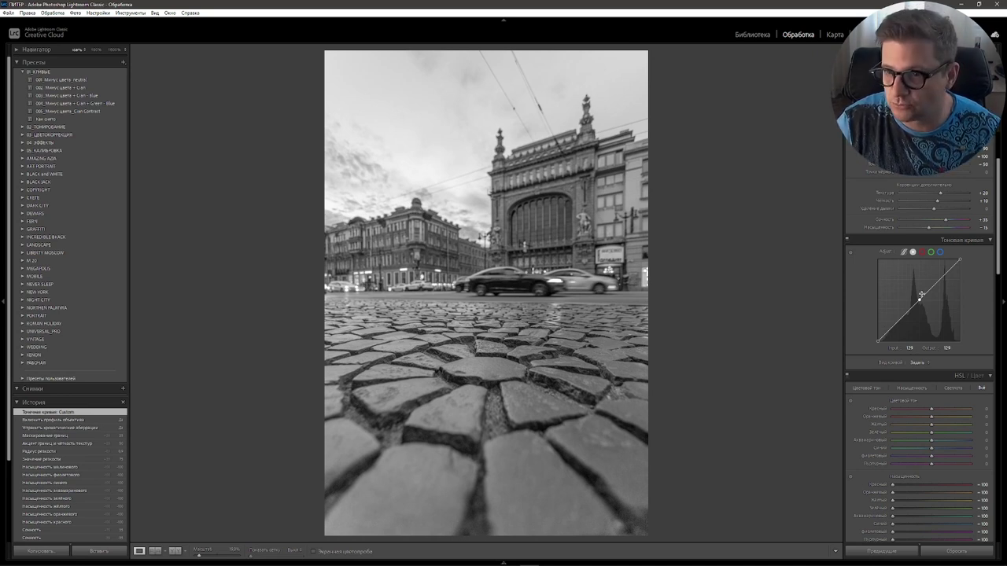
{"action": "left_click", "coordinate": [910, 347]}
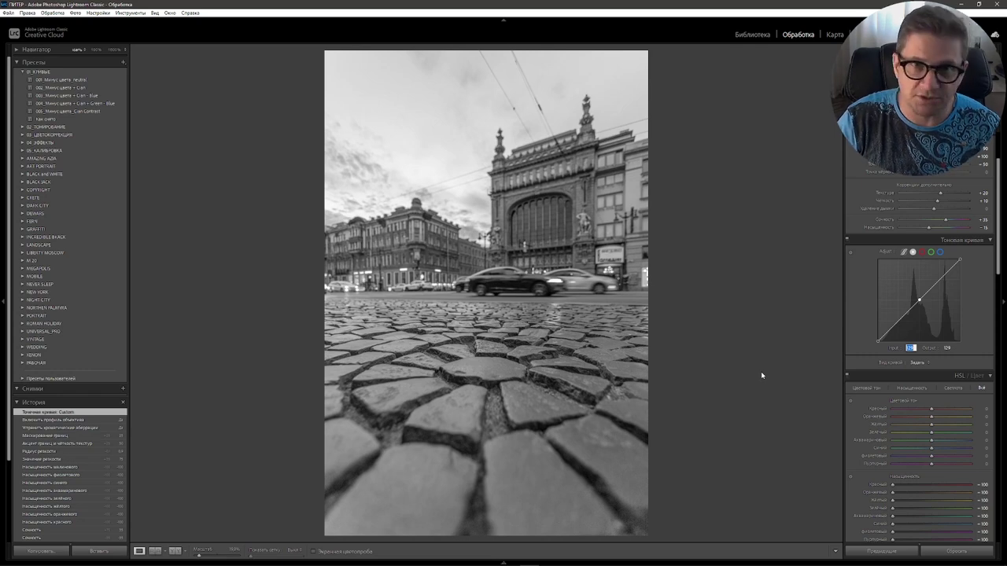
{"action": "type", "text": "128"}
{"action": "key", "text": "Return"}
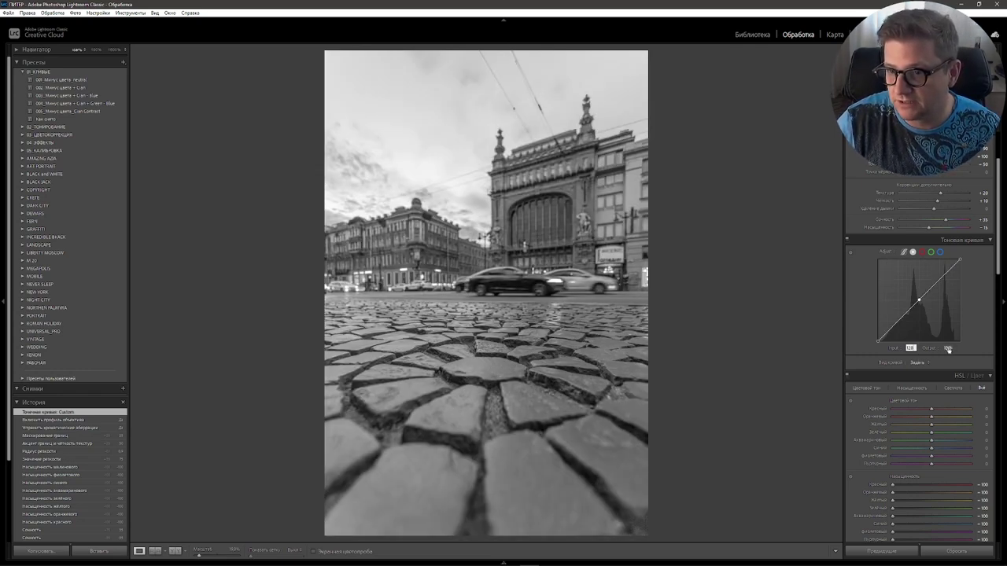
{"action": "left_click", "coordinate": [948, 349]}
{"action": "type", "text": "128"}
{"action": "key", "text": "Return"}
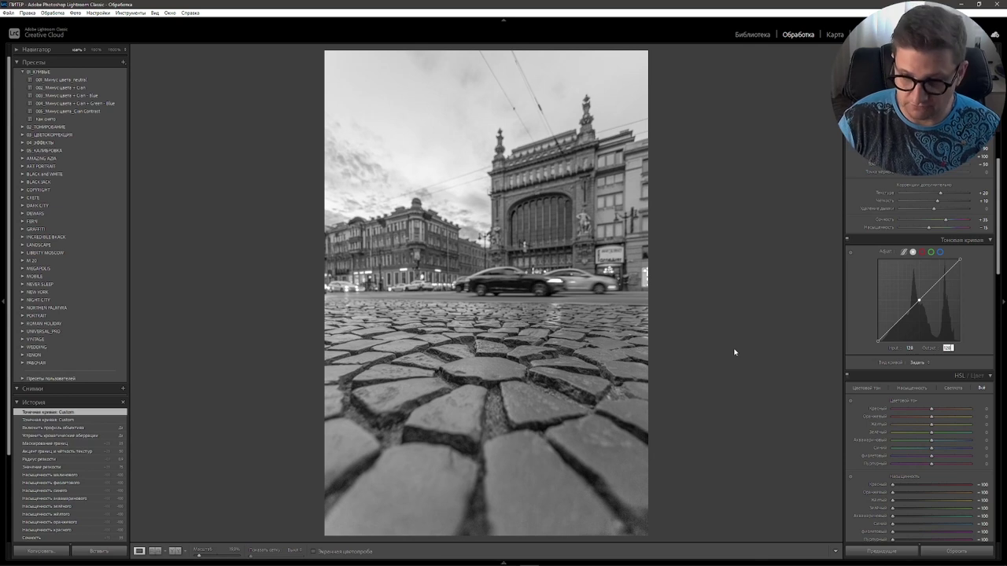
{"action": "key", "text": "Return"}
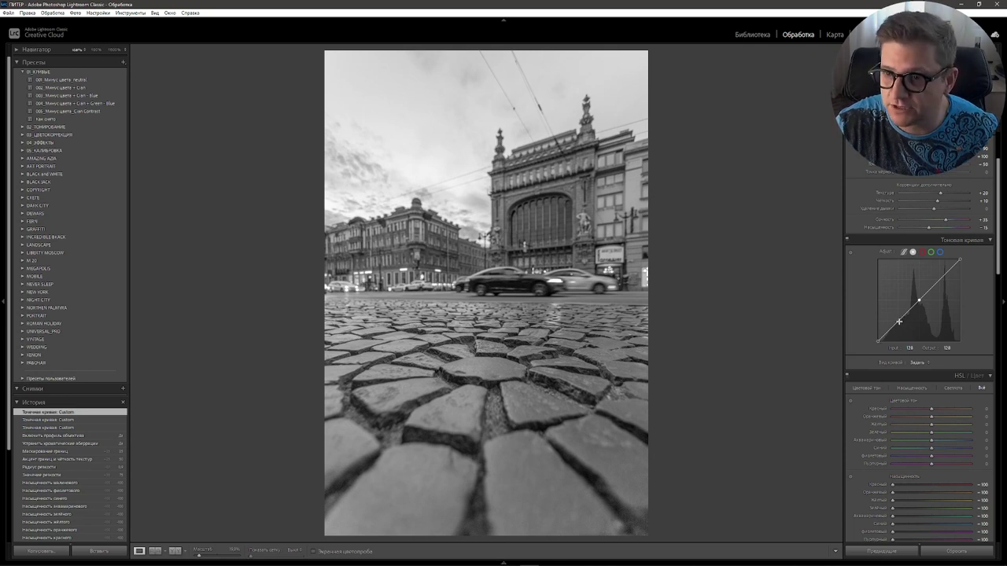
Add a shadow point and pull it from 70 down to about 50
{"action": "key", "text": "alt"}
{"action": "mouse_move", "coordinate": [898, 321]}
{"action": "left_mouse_down"}
{"action": "mouse_move", "coordinate": [910, 347]}
{"action": "mouse_move", "coordinate": [901, 324]}
{"action": "left_mouse_up"}
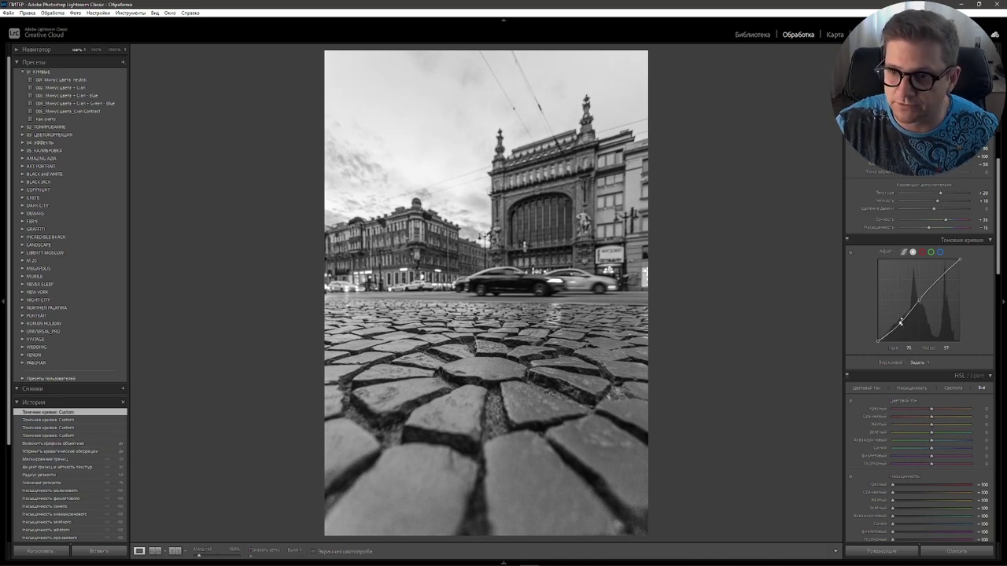
{"action": "mouse_move", "coordinate": [901, 324]}
{"action": "left_mouse_down"}
{"action": "mouse_move", "coordinate": [903, 333]}
{"action": "mouse_move", "coordinate": [912, 323]}
{"action": "left_mouse_up"}
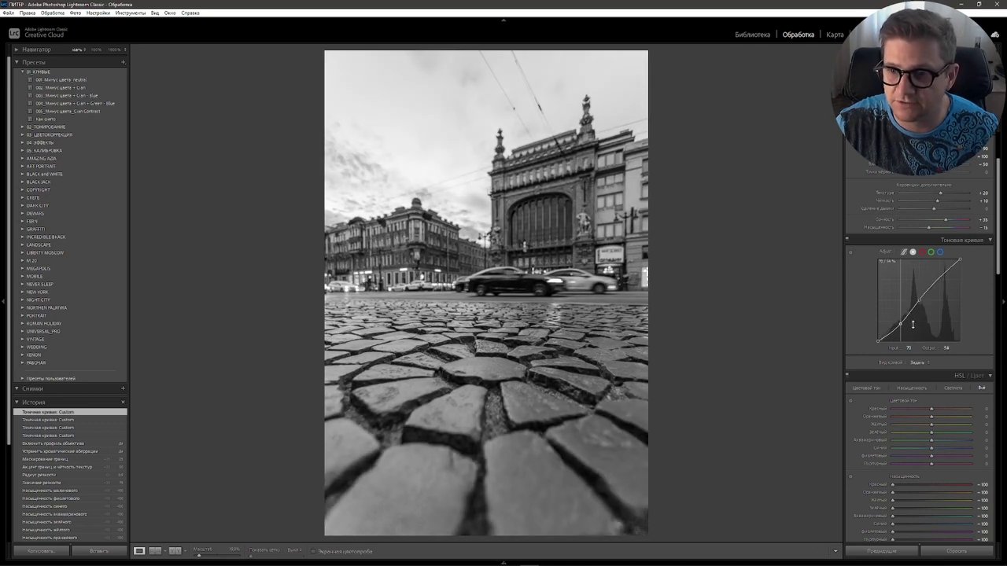
{"action": "left_click_drag", "start_coordinate": [901, 323], "coordinate": [900, 325]}
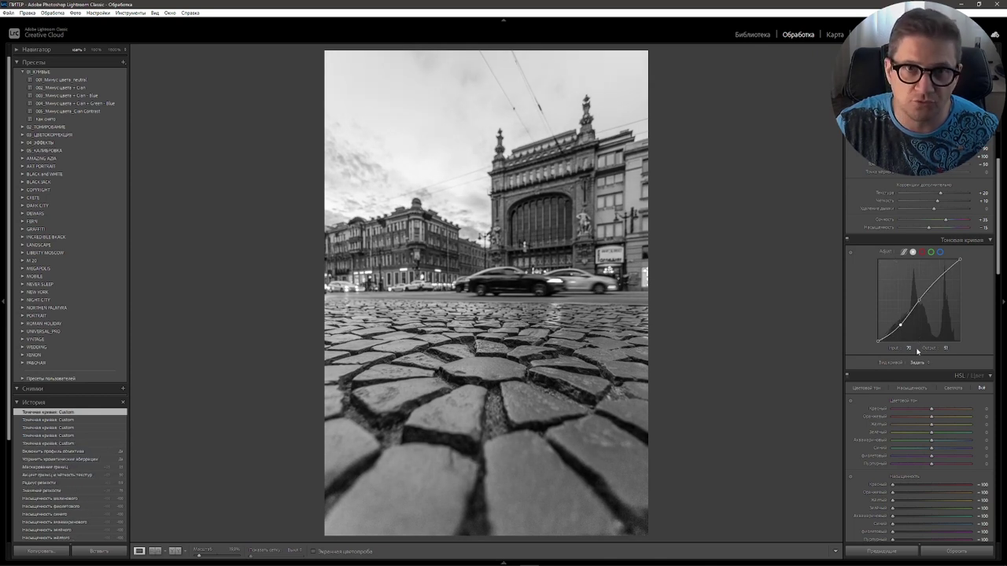
{"action": "left_click_drag", "start_coordinate": [900, 325], "coordinate": [901, 325]}
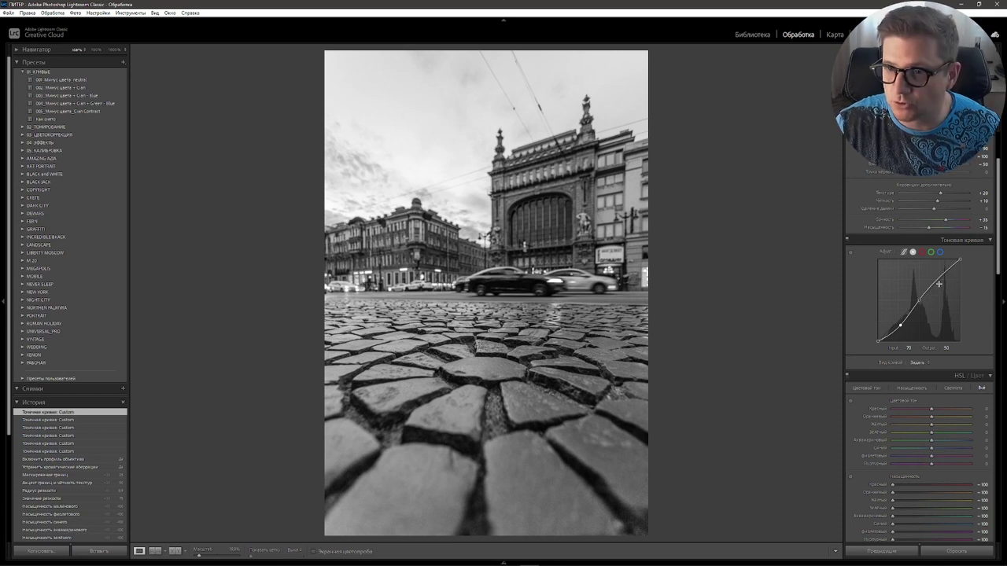
Add a raised highlight point at input 180 toward output 200
{"action": "key", "text": "alt"}
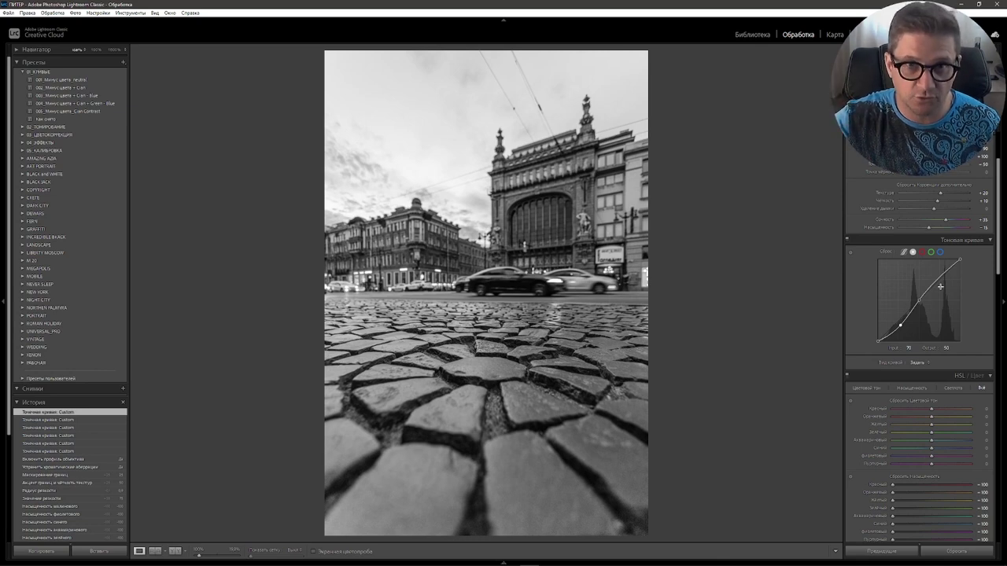
{"action": "left_click_drag", "start_coordinate": [940, 286], "coordinate": [935, 277]}
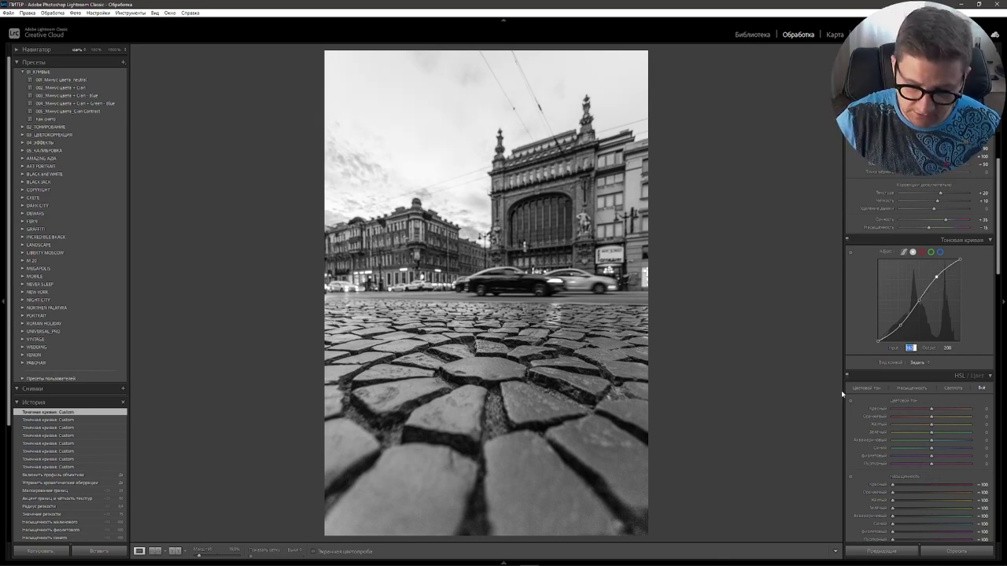
{"action": "type", "text": "180"}
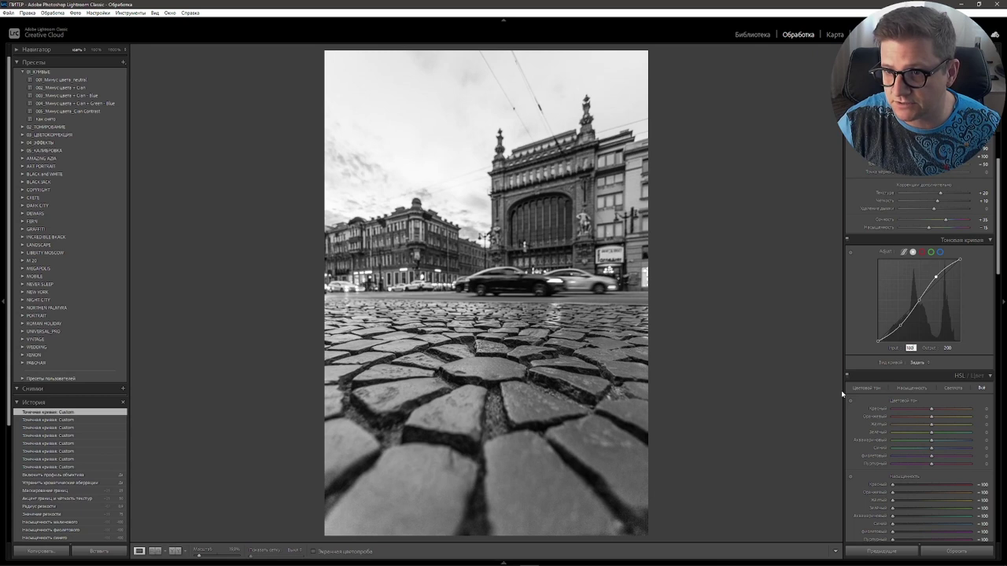
{"action": "left_click", "coordinate": [983, 346]}
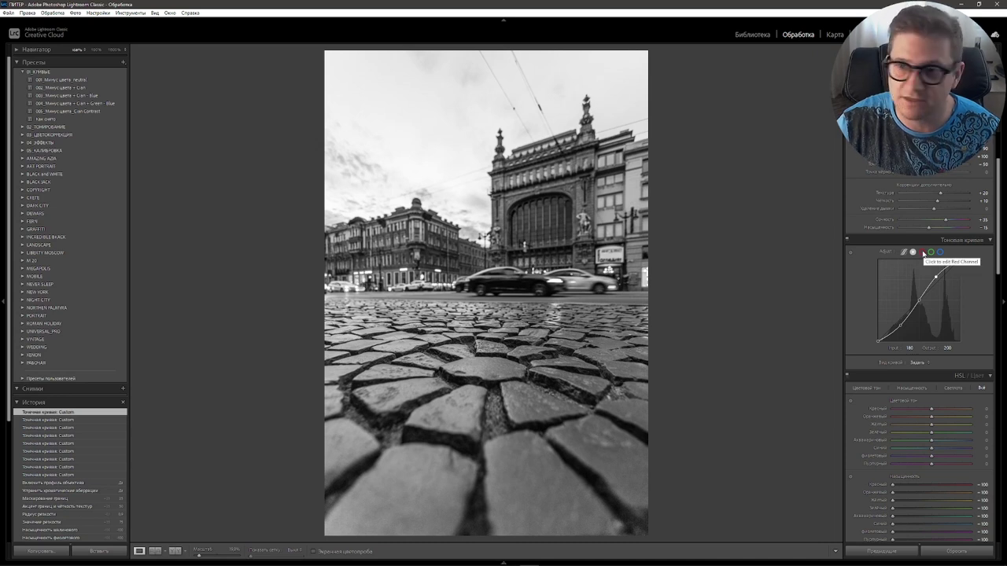
On the red channel curve, set a midpoint at 128/127
{"action": "left_click", "coordinate": [922, 252]}
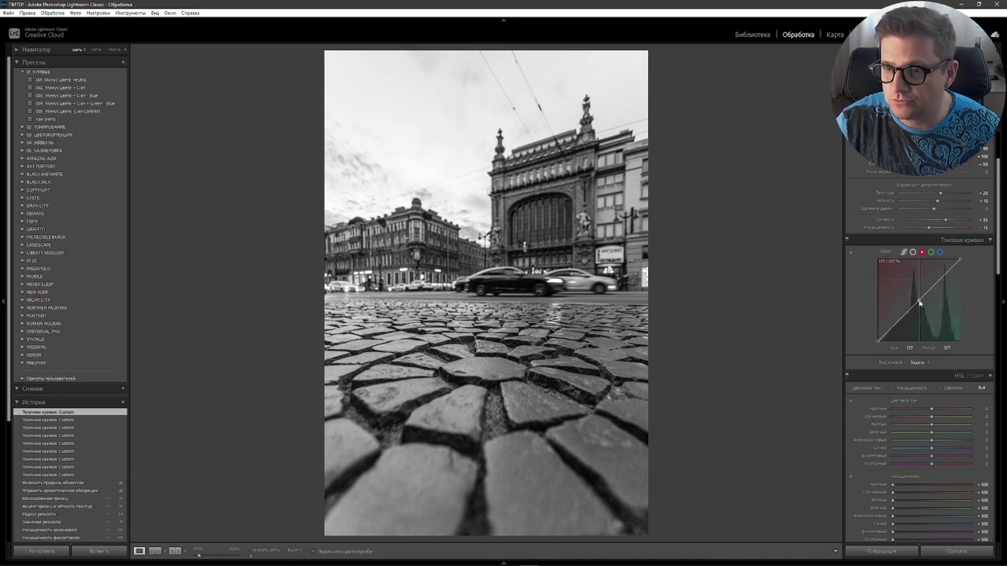
{"action": "left_click", "coordinate": [908, 348]}
{"action": "type", "text": "10"}
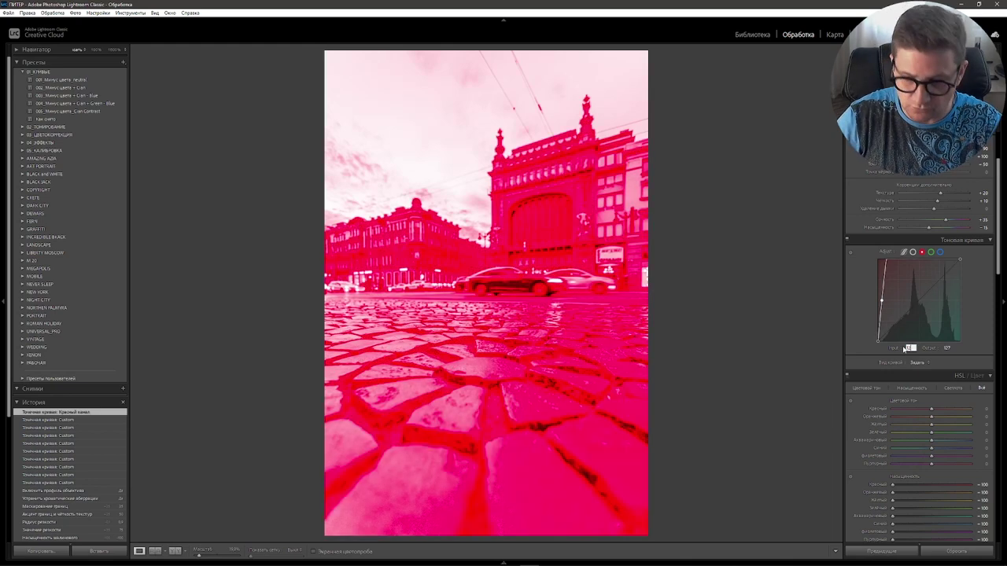
{"action": "type", "text": "128"}
{"action": "key", "text": "Return"}
{"action": "key", "text": "Tab"}
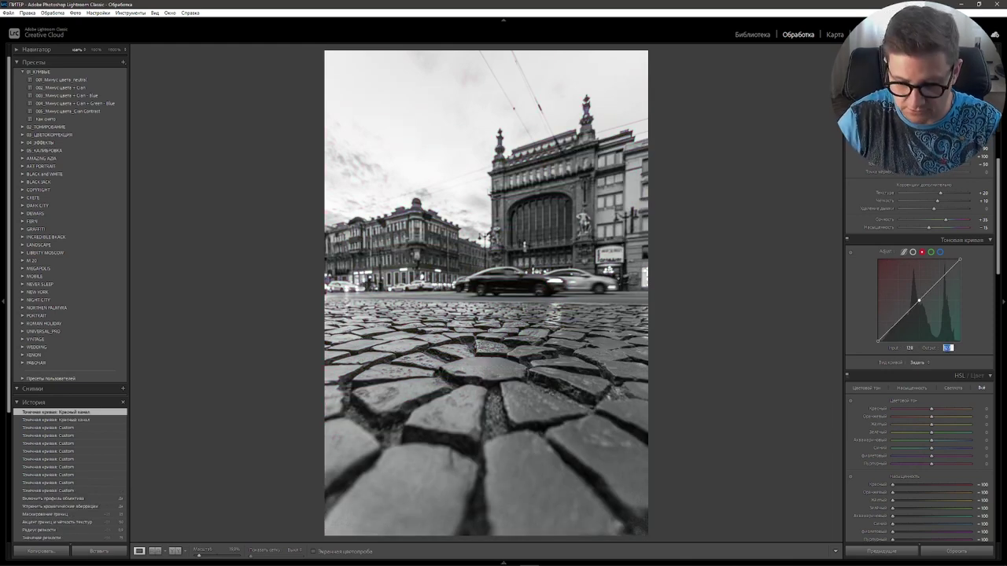
{"action": "type", "text": "127"}
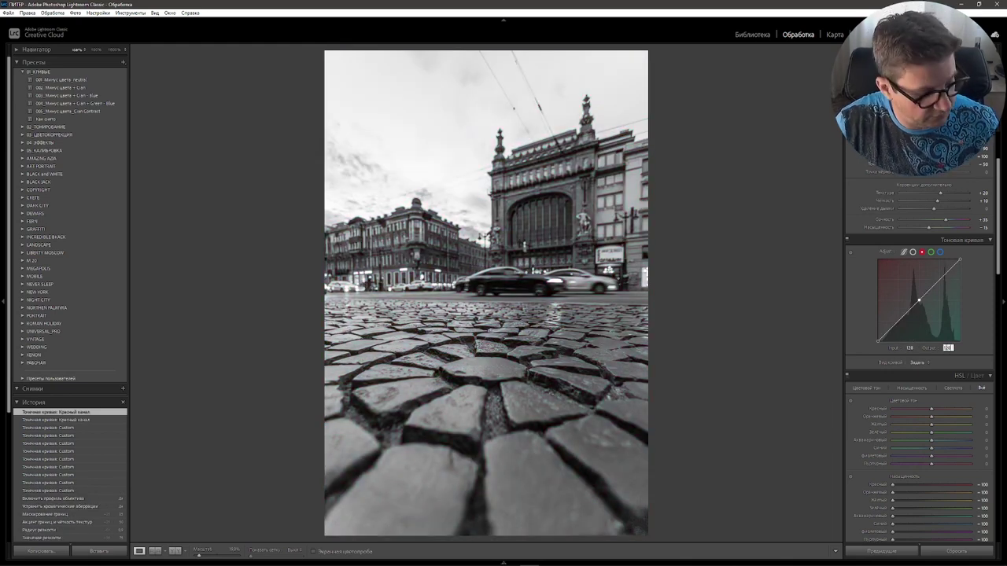
Add a red shadow point at input 70 and lower its output
{"action": "left_click", "coordinate": [898, 320]}
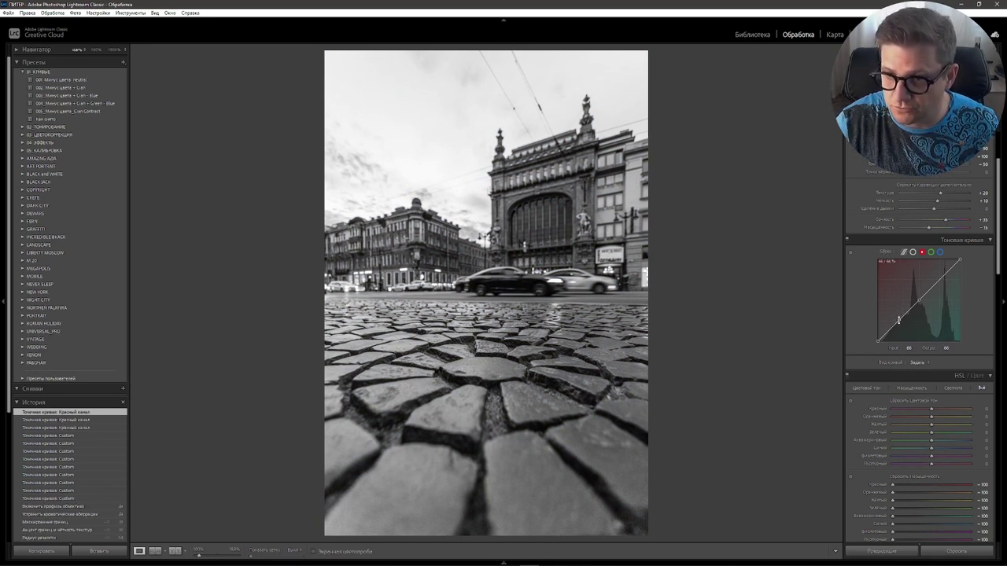
{"action": "left_click", "coordinate": [910, 348]}
{"action": "type", "text": "7"}
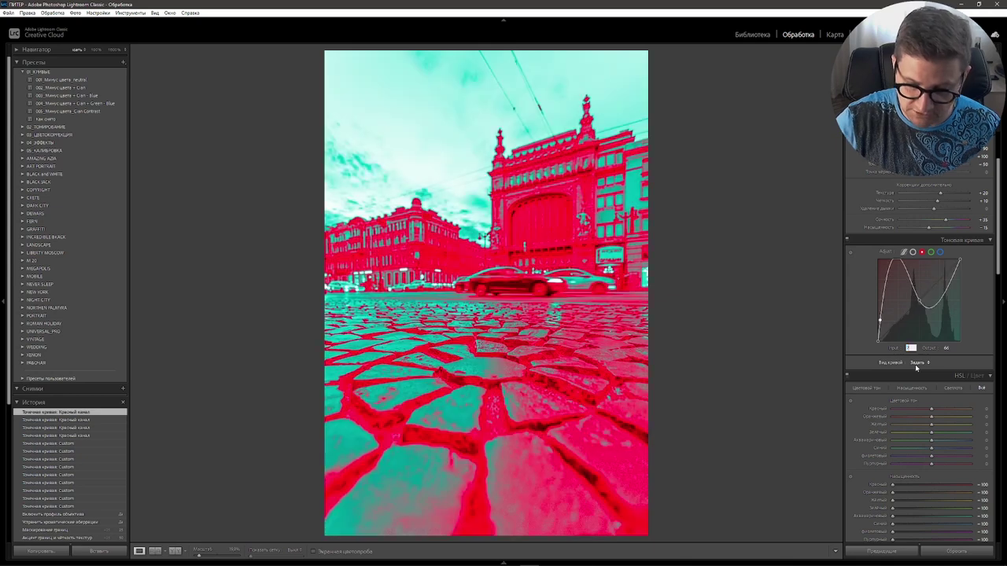
{"action": "type", "text": "0"}
{"action": "left_click", "coordinate": [948, 348]}
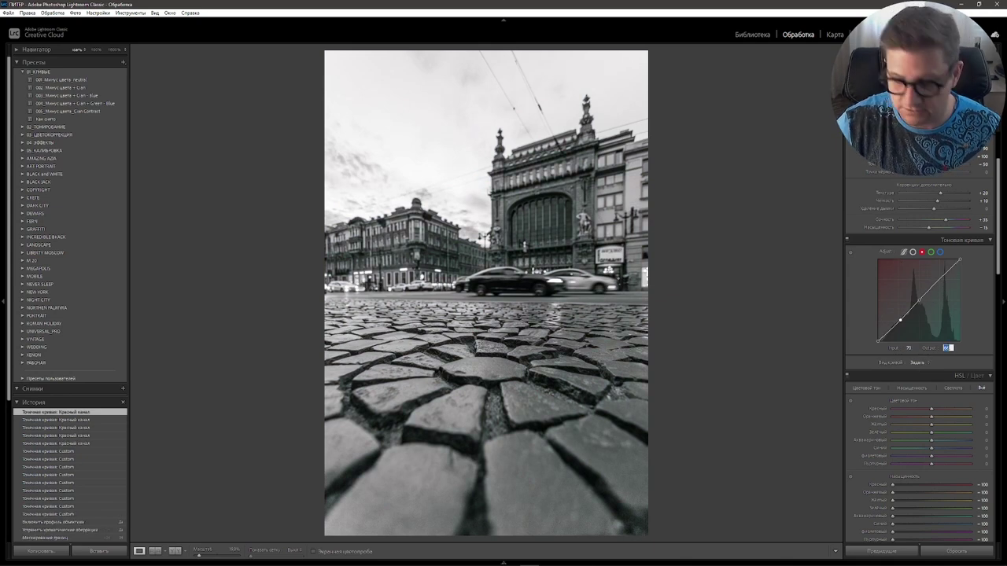
{"action": "type", "text": "50"}
{"action": "key", "text": "Return"}
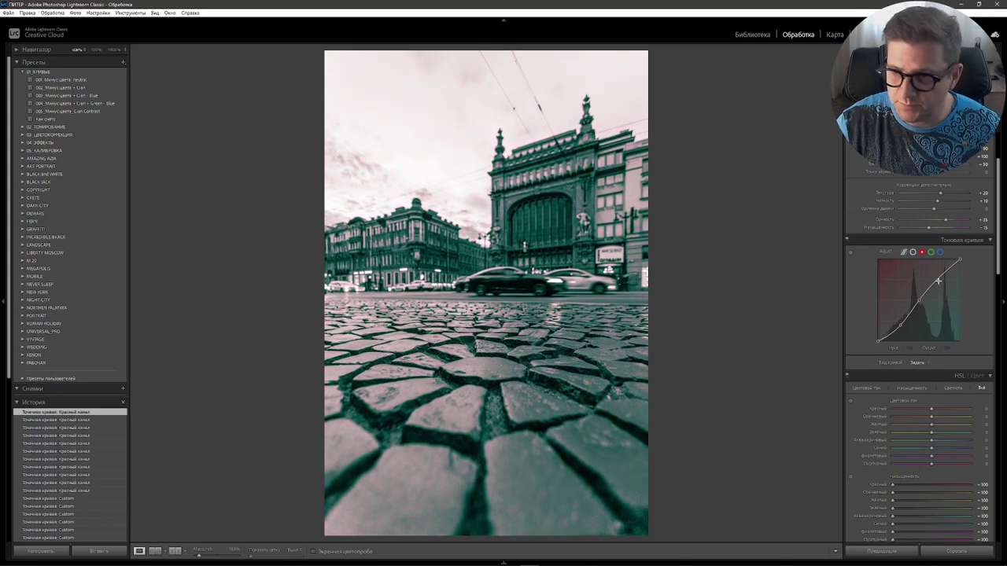
Add a red highlight point at input 180, output 209
{"action": "left_click", "coordinate": [938, 278]}
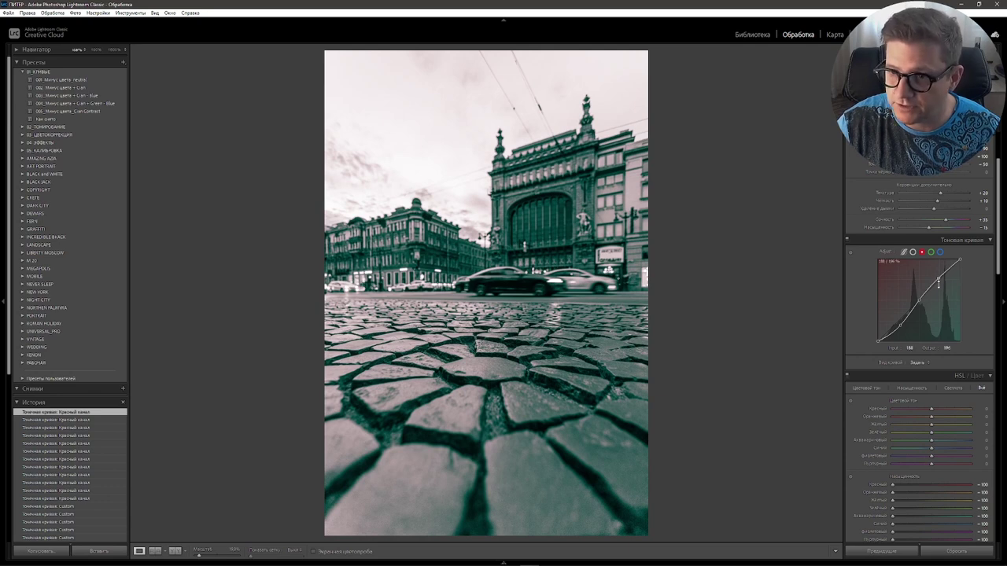
{"action": "left_click", "coordinate": [911, 348]}
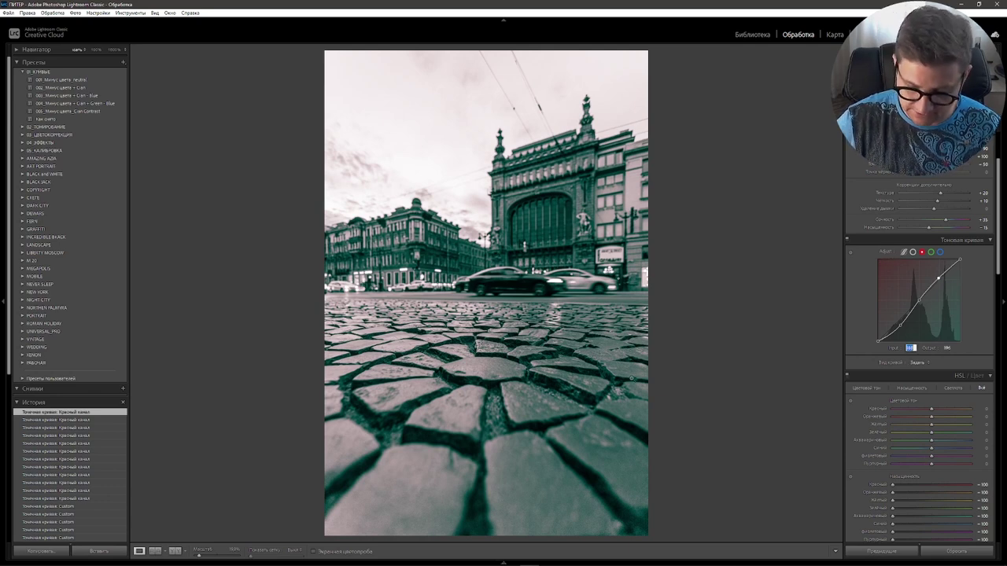
{"action": "type", "text": "180"}
{"action": "key", "text": "Return"}
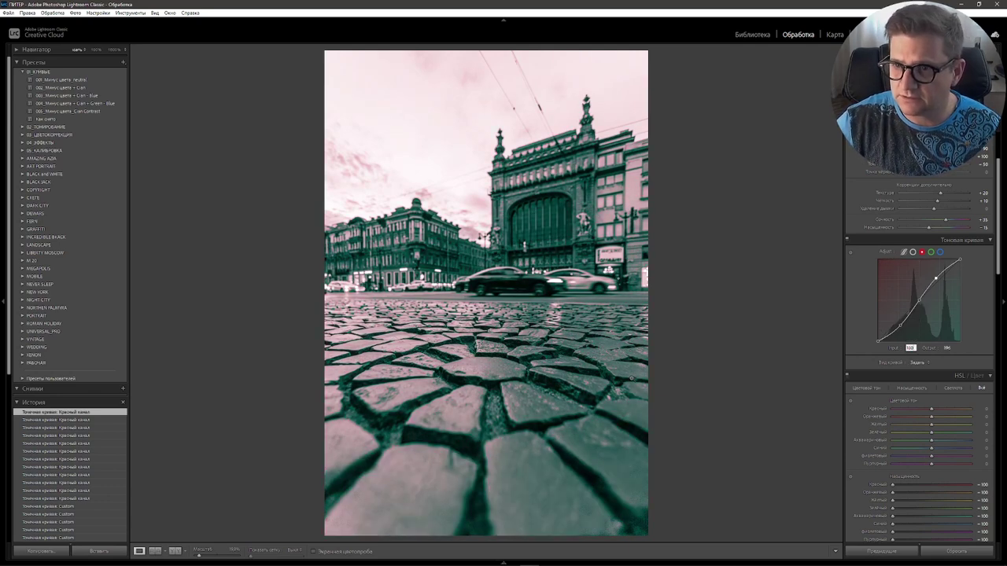
{"action": "left_click", "coordinate": [947, 349]}
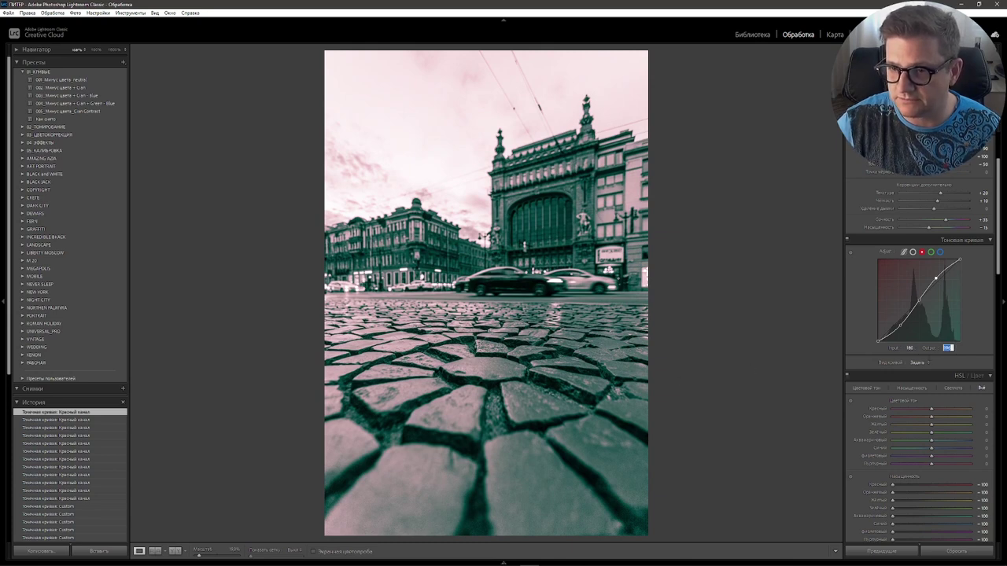
{"action": "type", "text": "209"}
{"action": "key", "text": "Return"}
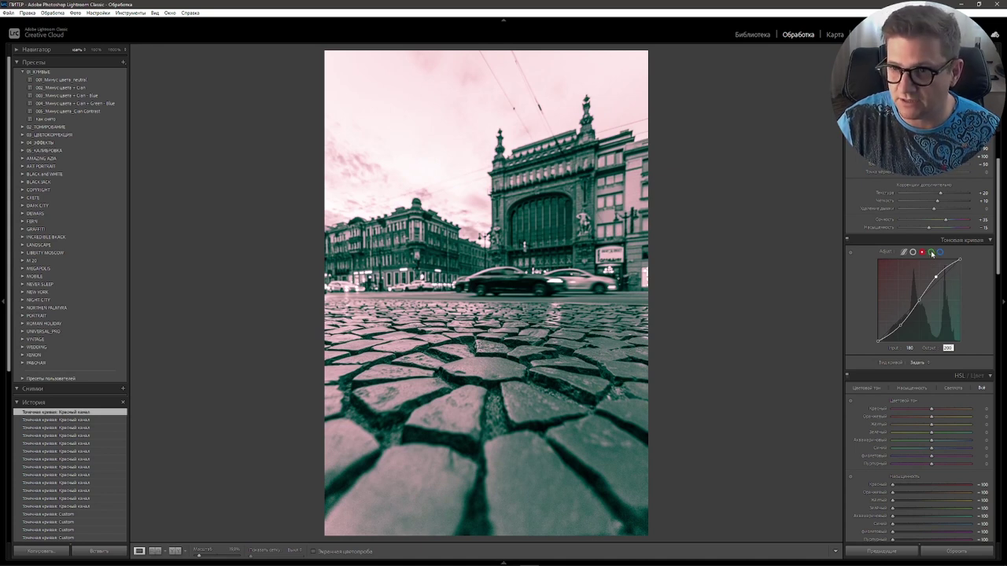
Bend the green channel curve to remove the pink cast, then add a blue-channel midpoint
{"action": "left_click", "coordinate": [931, 252]}
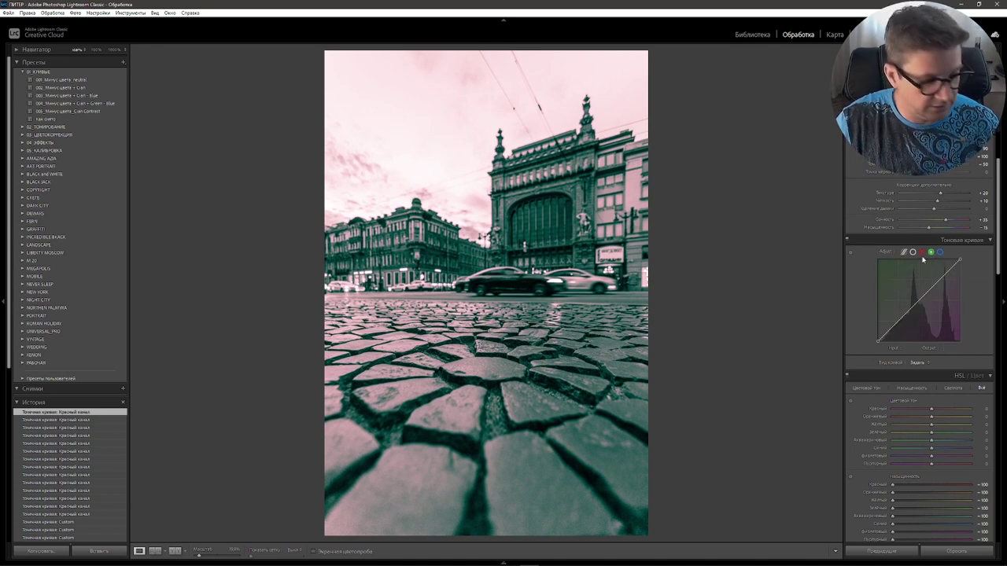
{"action": "left_click_drag", "start_coordinate": [923, 305], "coordinate": [925, 313]}
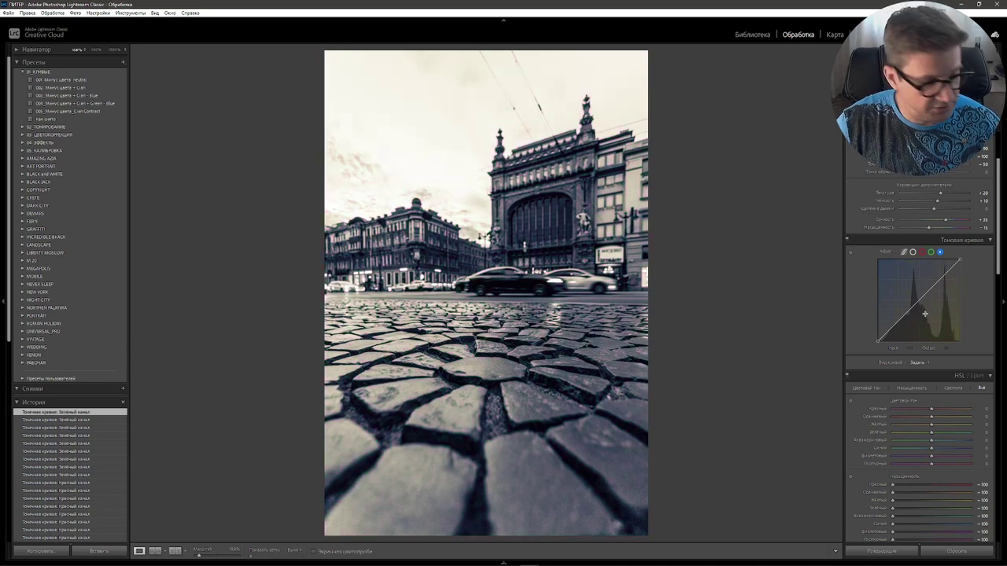
{"action": "left_click", "coordinate": [918, 300]}
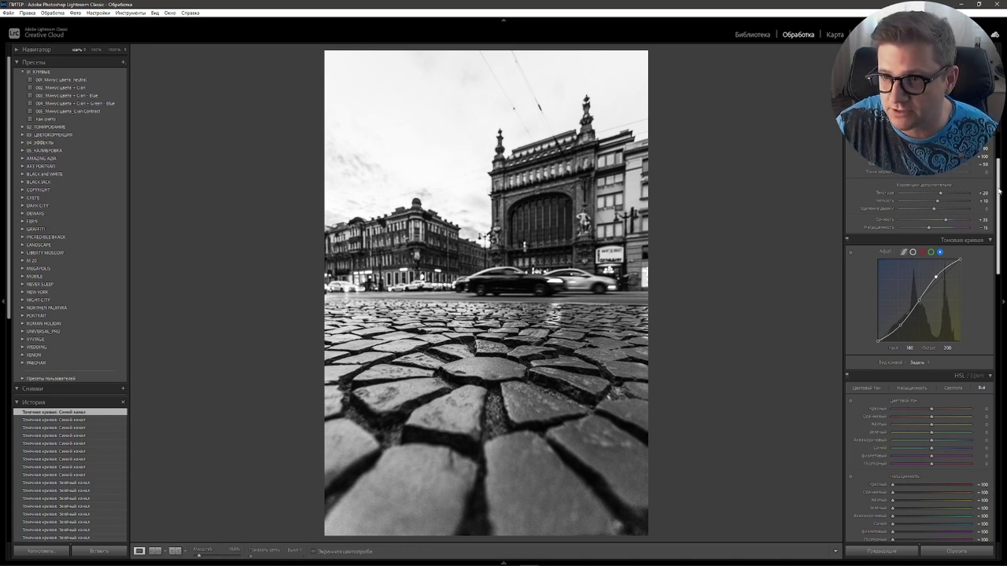
In Basic, lower the Contrast slider and darken the Blacks slightly
{"action": "scroll", "coordinate": [999, 191], "scroll_direction": "up", "scroll_amount": 3}
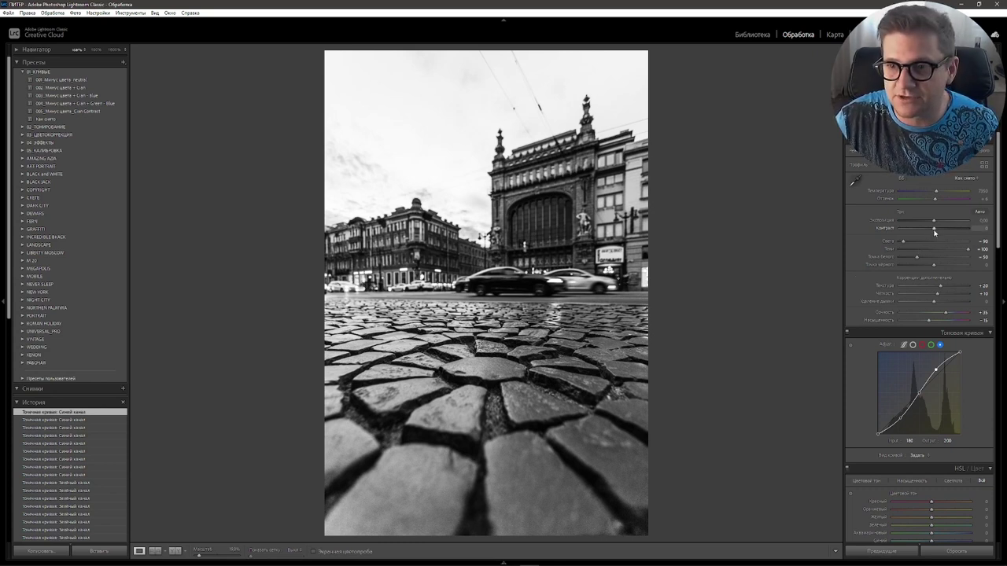
{"action": "left_click_drag", "start_coordinate": [933, 230], "coordinate": [924, 229]}
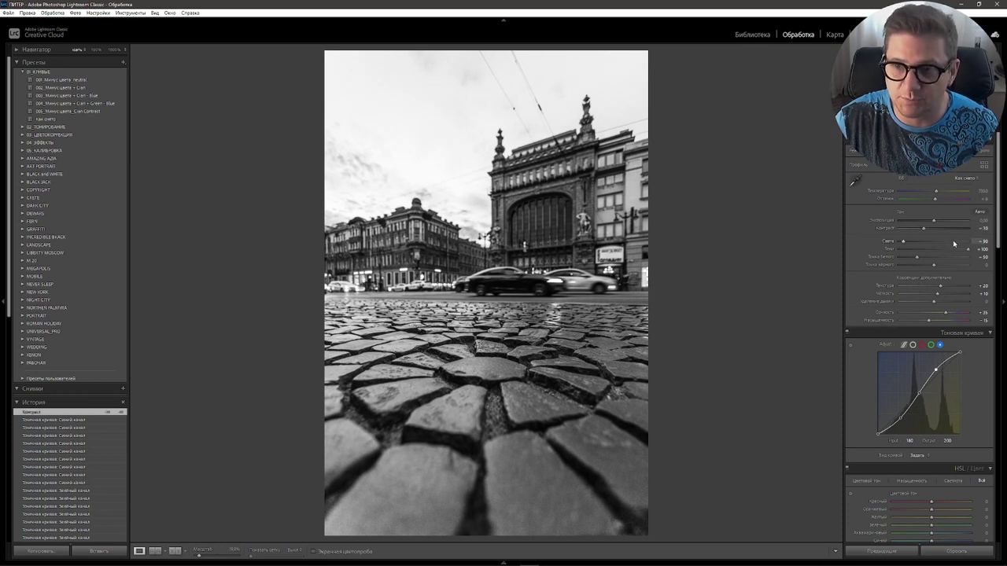
{"action": "left_click_drag", "start_coordinate": [934, 265], "coordinate": [931, 265]}
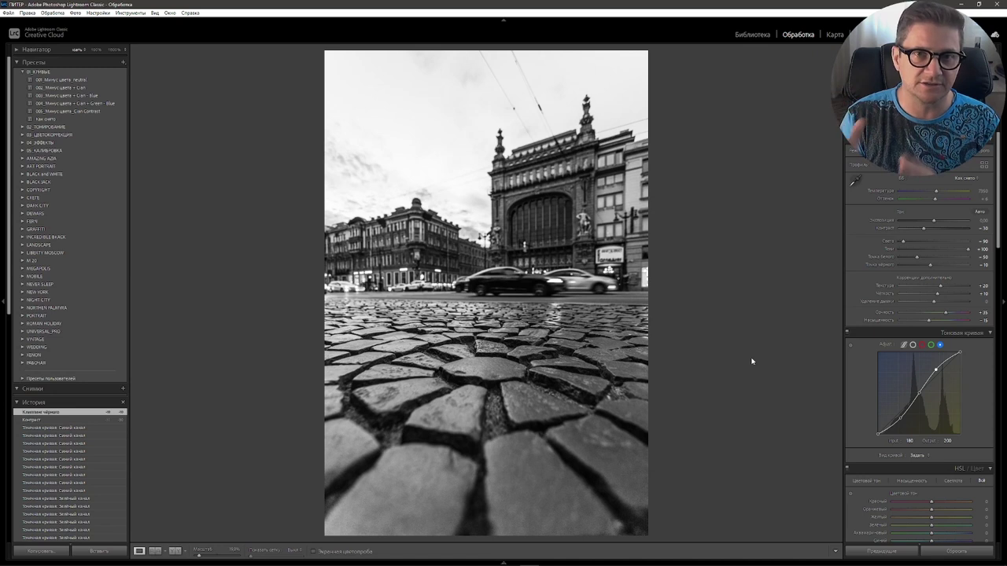
Create a develop preset and make a new group '001_КРИВЫЕ' its destination
{"action": "left_click", "coordinate": [122, 63]}
{"action": "left_click", "coordinate": [138, 73]}
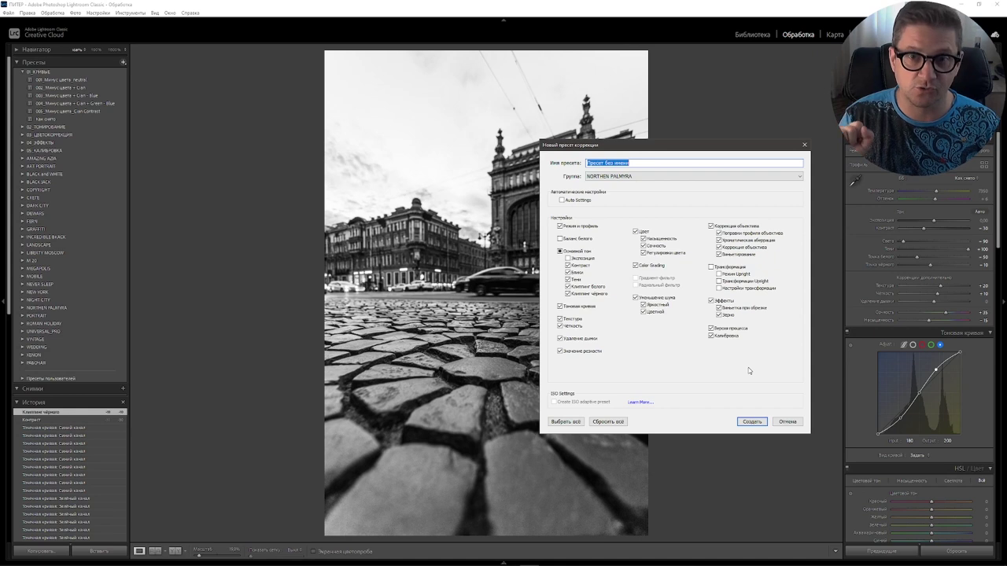
{"action": "left_click", "coordinate": [800, 178]}
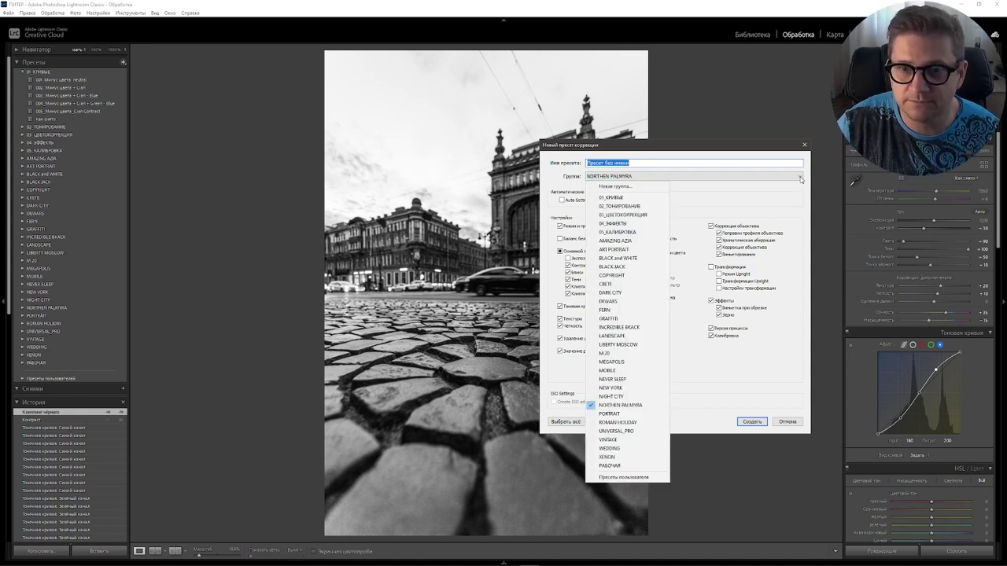
{"action": "left_click", "coordinate": [628, 188]}
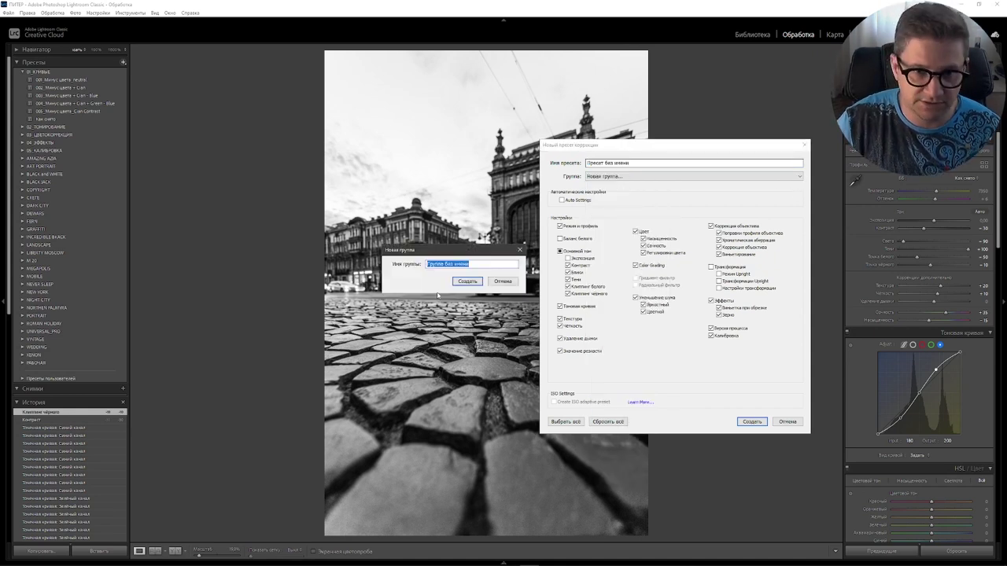
{"action": "type", "text": "001"}
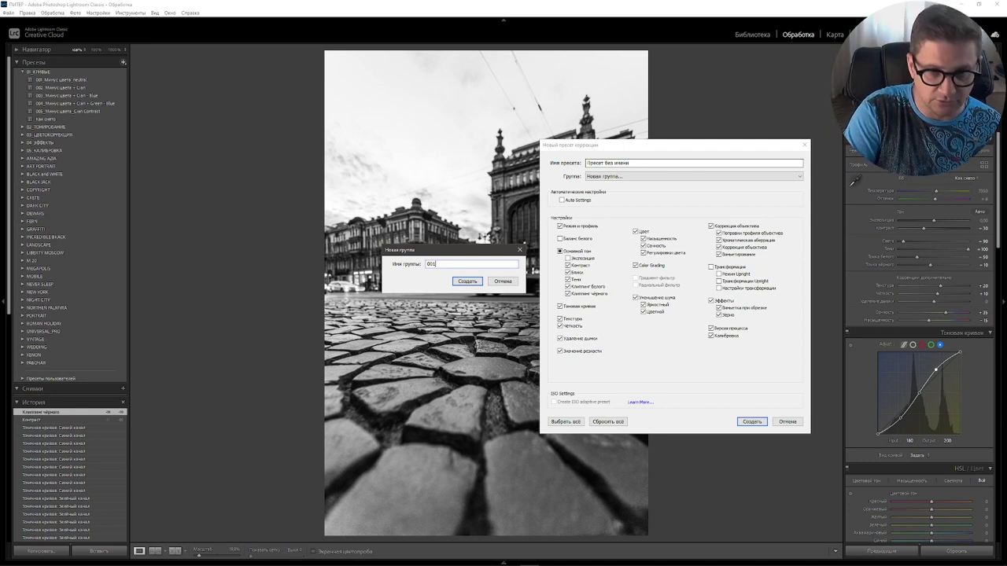
{"action": "type", "text": "_"}
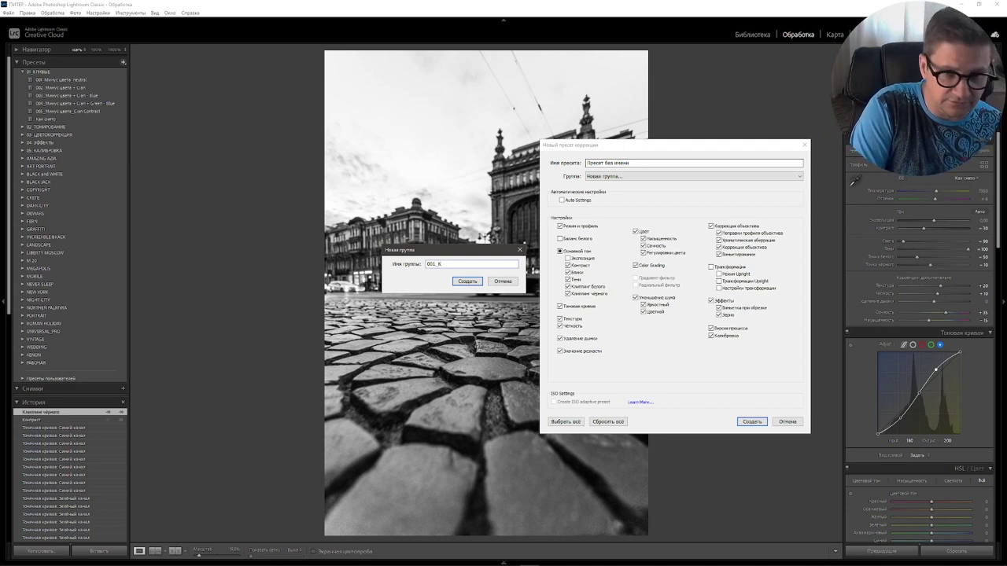
{"action": "type", "text": "КРИВЫЕ"}
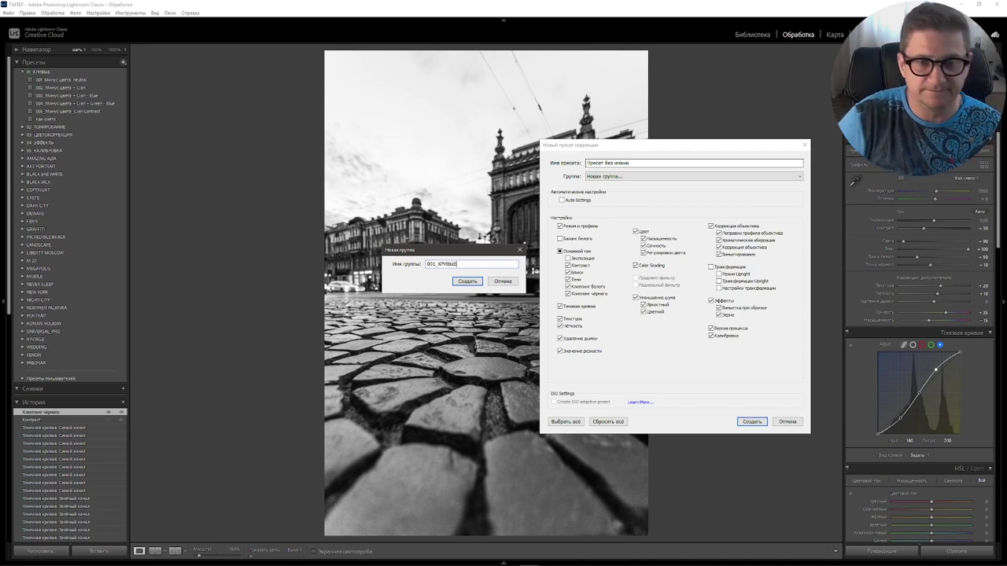
{"action": "key", "text": "Return"}
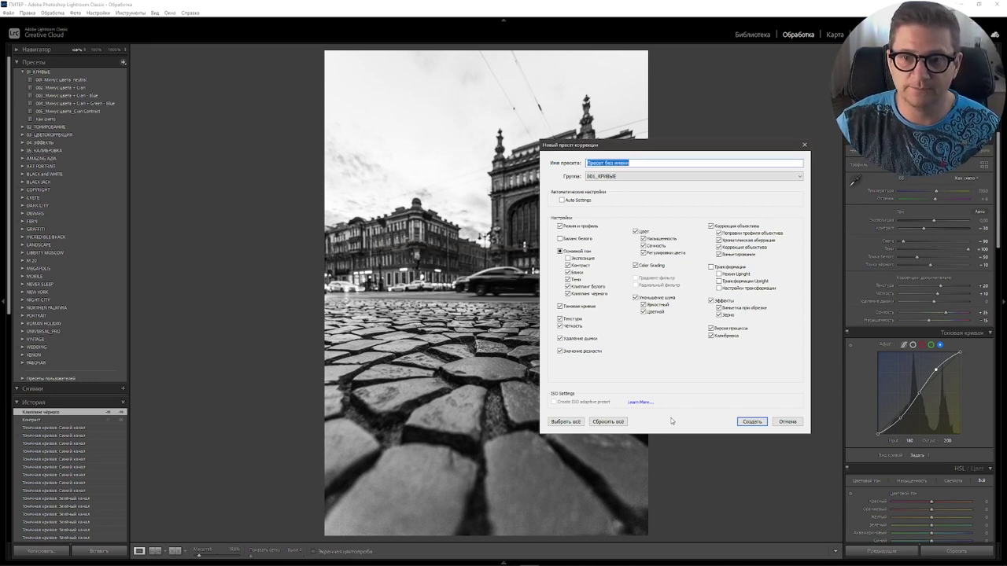
Include every preset setting except Profile, White Balance, Exposure and Transform
{"action": "left_click", "coordinate": [570, 422]}
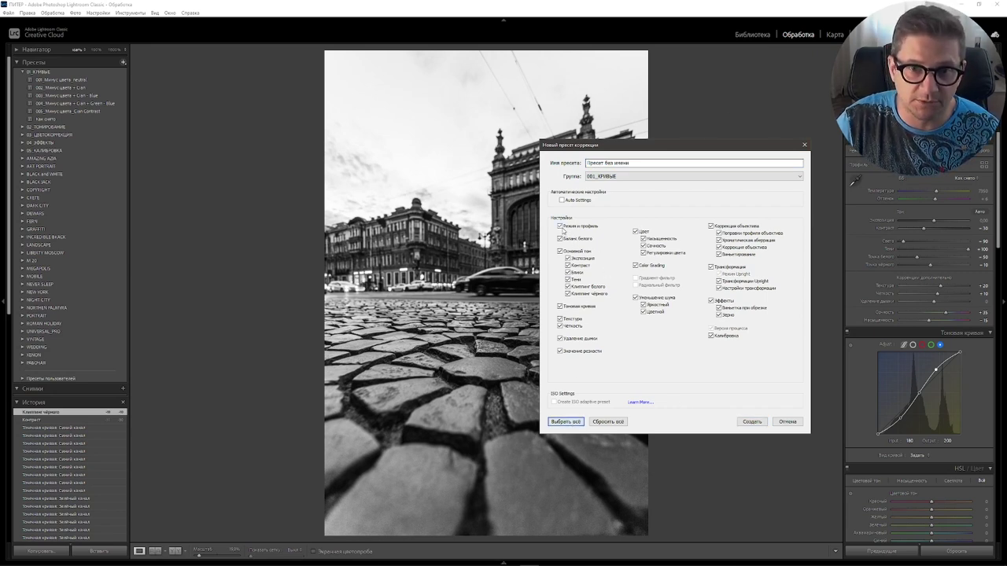
{"action": "left_click", "coordinate": [560, 226]}
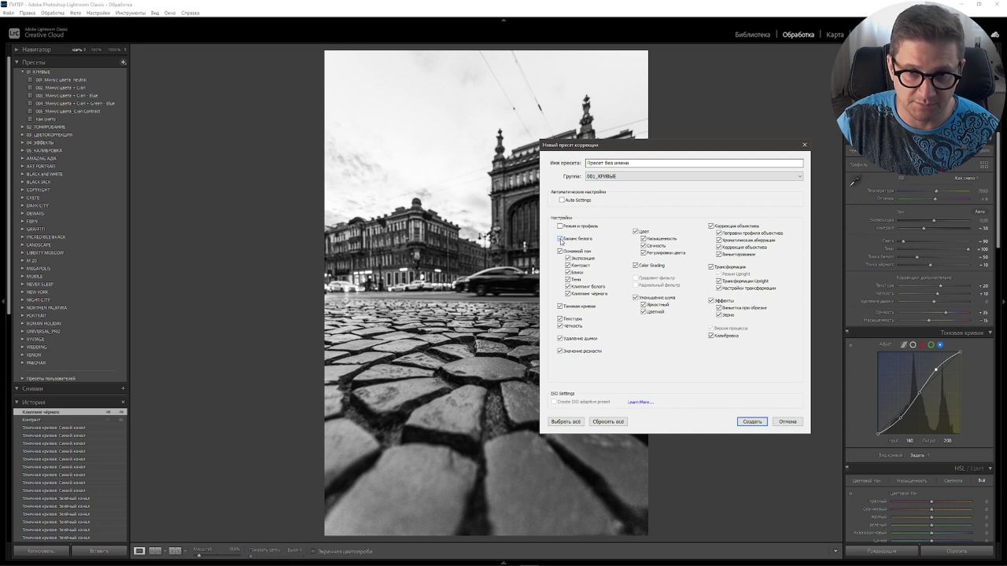
{"action": "left_click", "coordinate": [567, 258]}
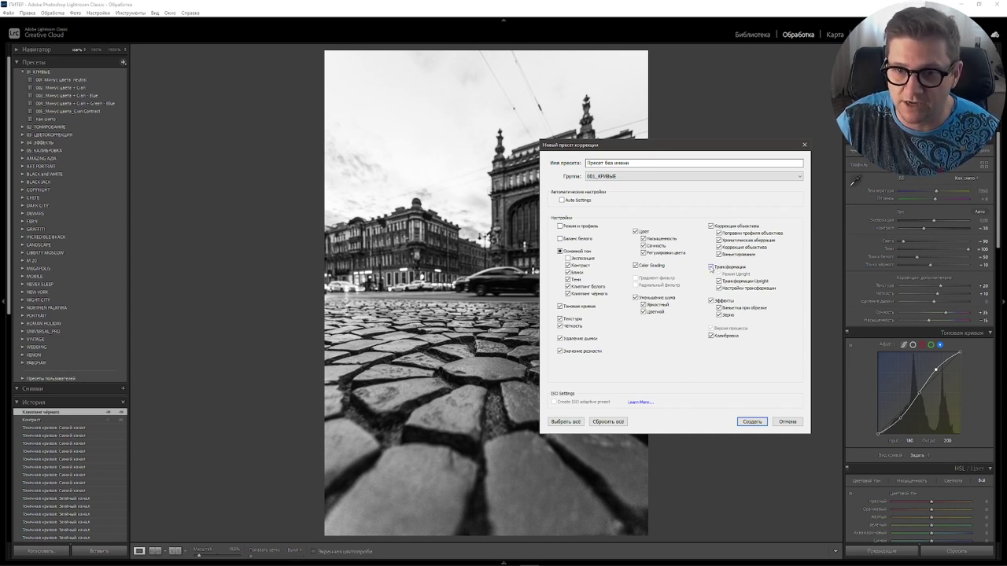
{"action": "left_click", "coordinate": [710, 268]}
Name the preset 01_b_w and save it
{"action": "left_click", "coordinate": [640, 162]}
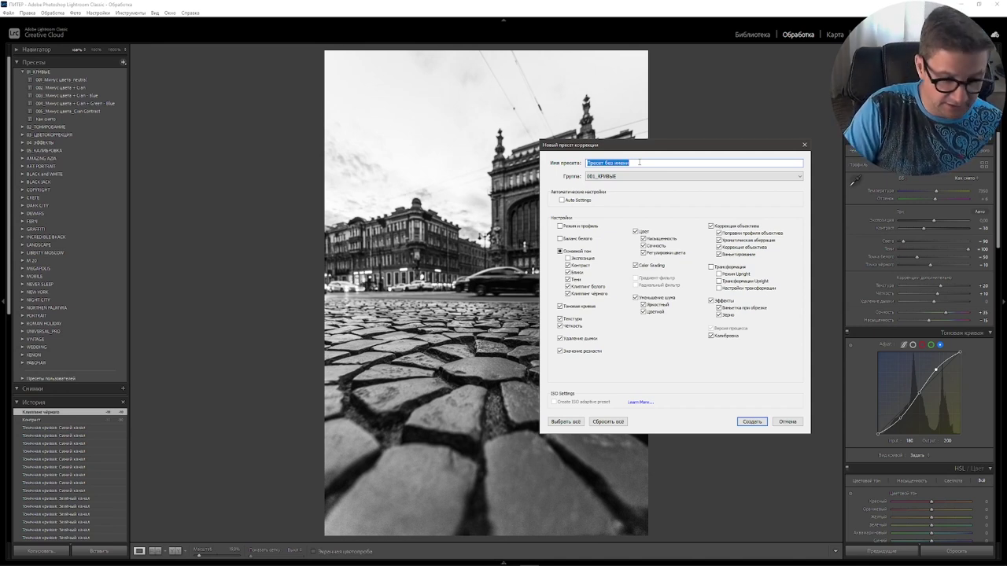
{"action": "type", "text": "01"}
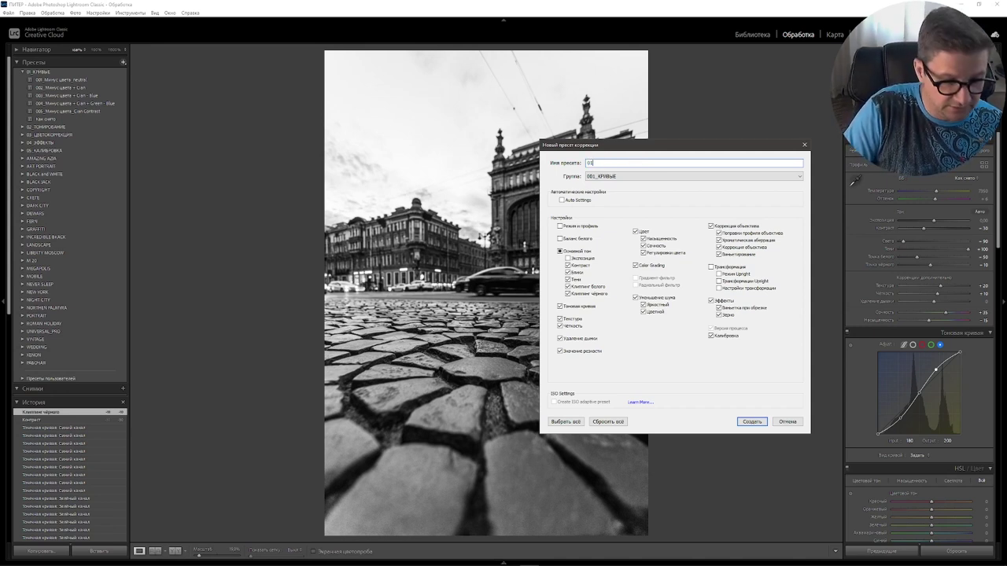
{"action": "type", "text": "_"}
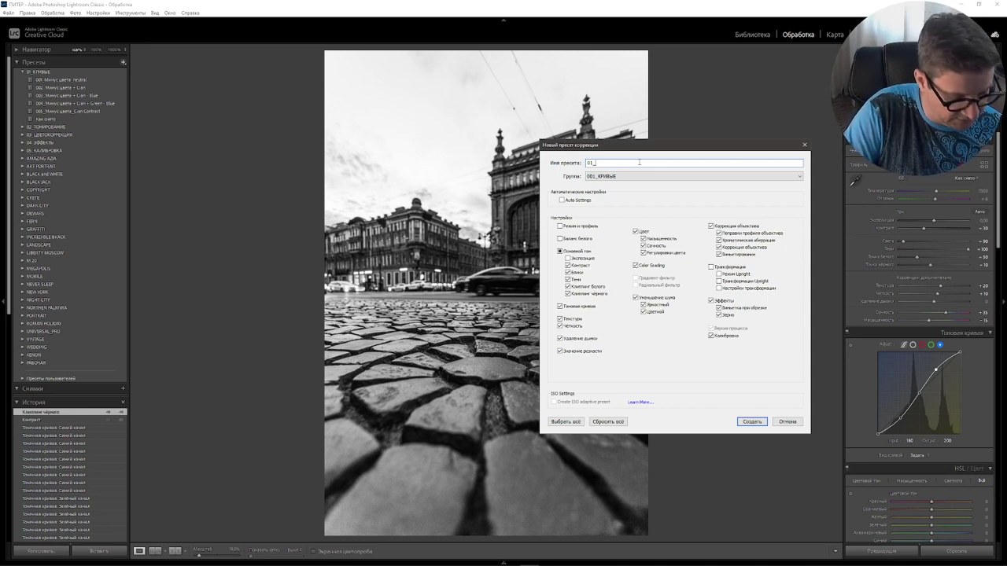
{"action": "type", "text": "b_w"}
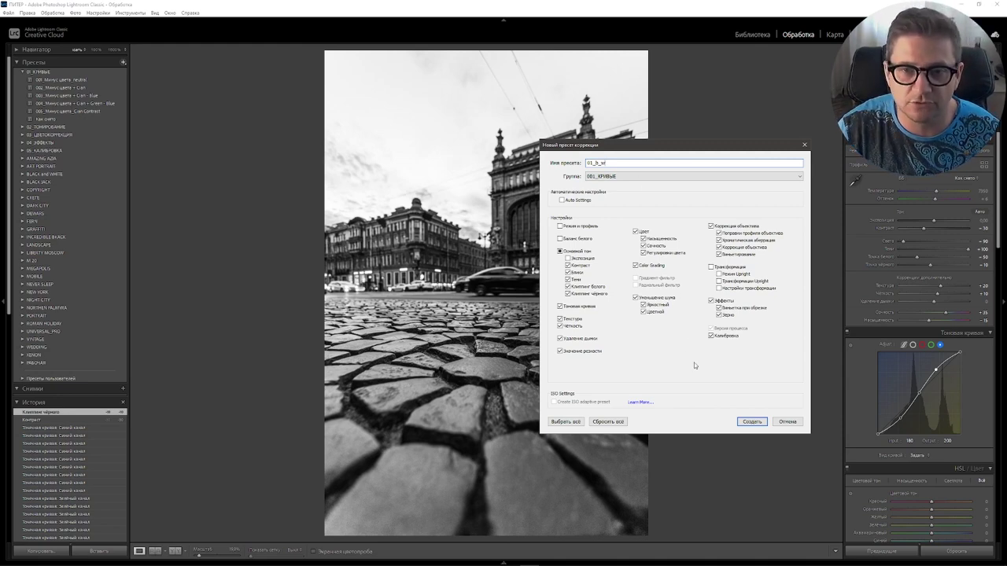
{"action": "left_click", "coordinate": [752, 421]}
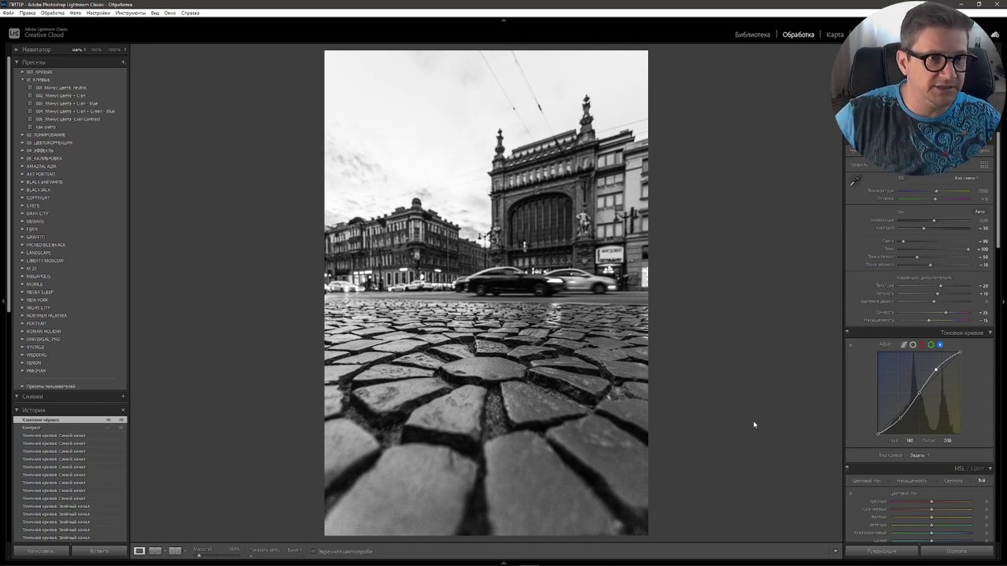
Expand the 001_КРИВЫЕ group to show the saved 01_b_w preset
{"action": "left_click", "coordinate": [41, 73]}
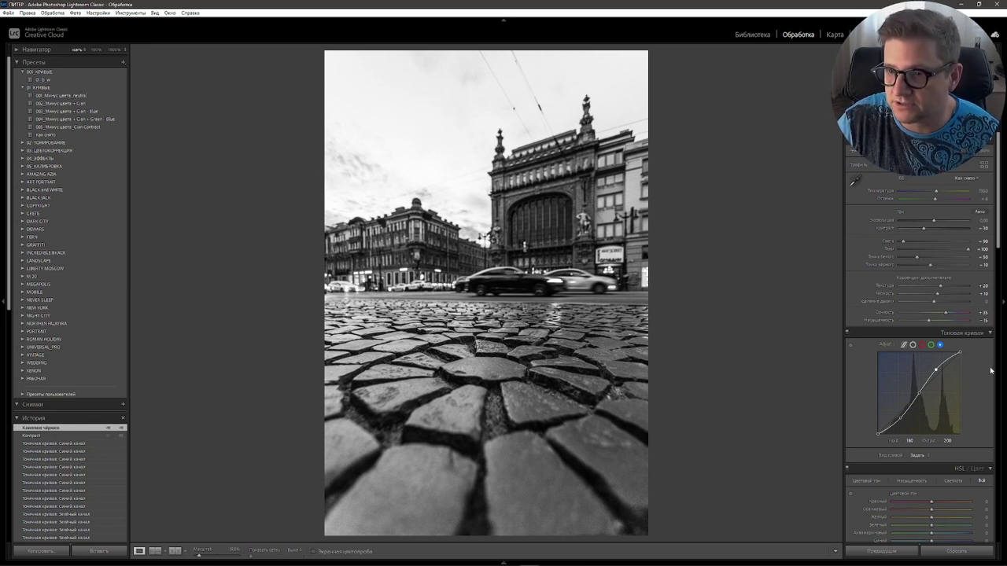
Pull the red channel's shadow point down in Tone Curve for a cyan tint
{"action": "left_click", "coordinate": [922, 345]}
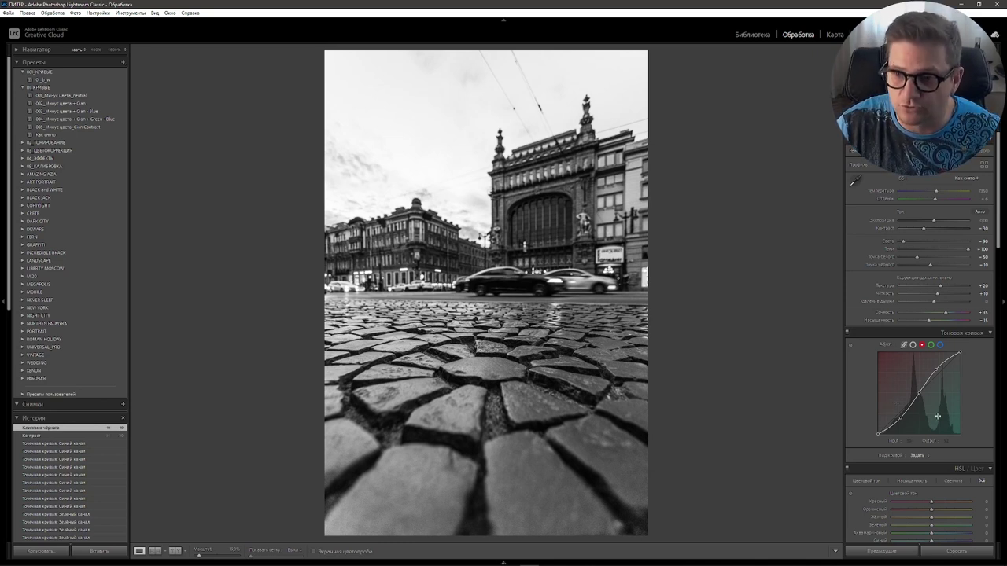
{"action": "mouse_move", "coordinate": [900, 417]}
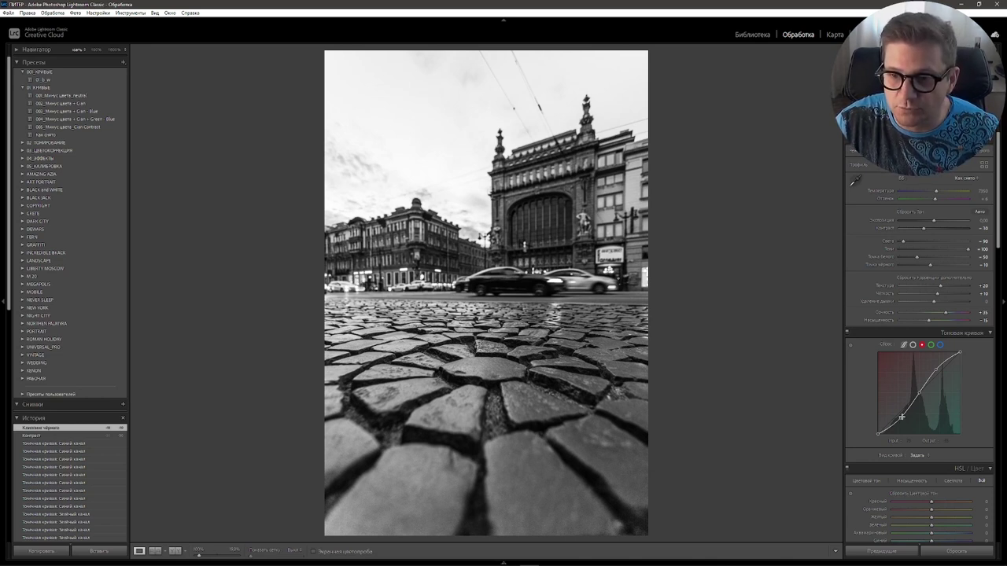
{"action": "left_click_drag", "start_coordinate": [901, 423], "coordinate": [904, 436]}
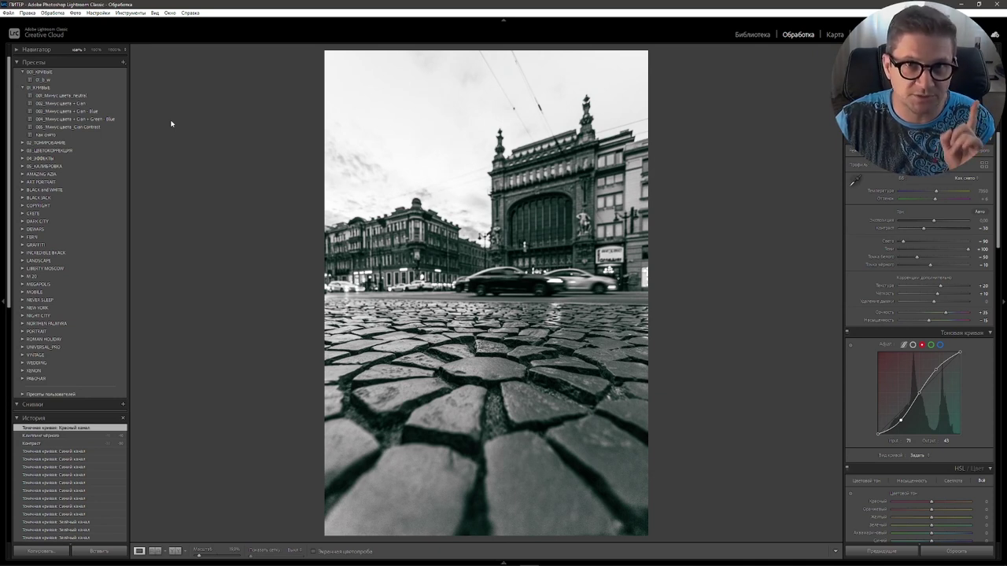
Save the cyan-tinted look as a new develop preset named 02_Small Cian
{"action": "left_click", "coordinate": [123, 62]}
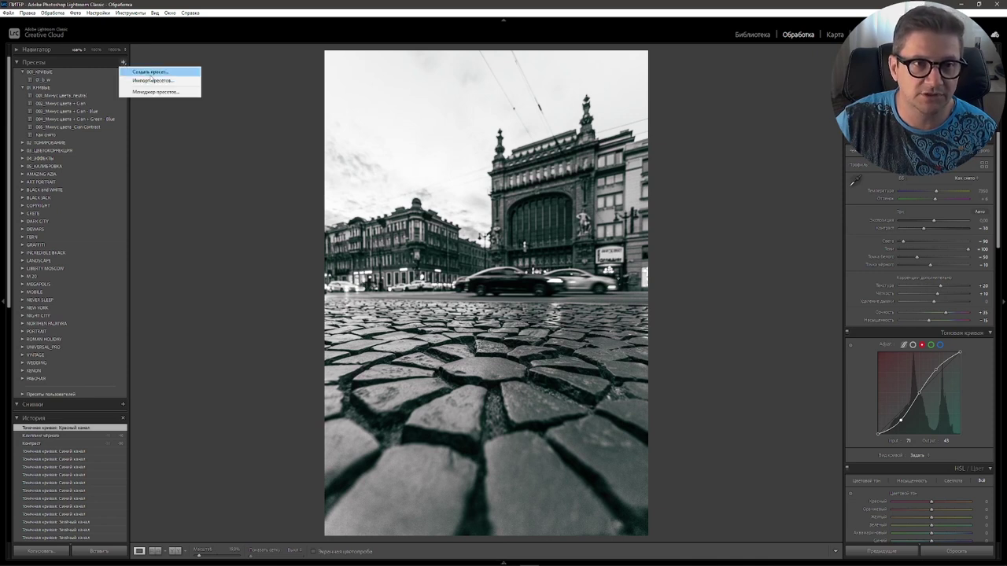
{"action": "left_click", "coordinate": [150, 71]}
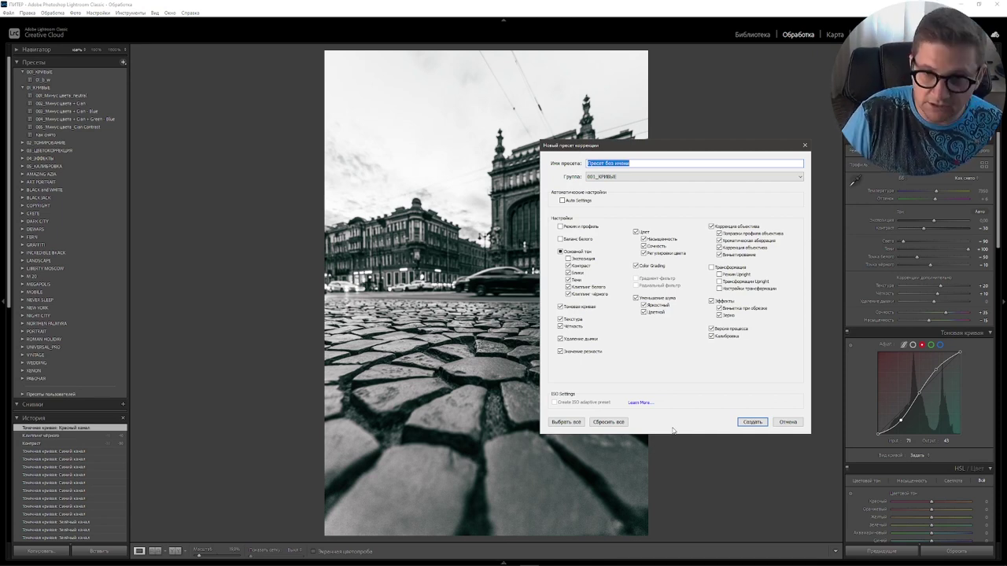
{"action": "type", "text": "02"}
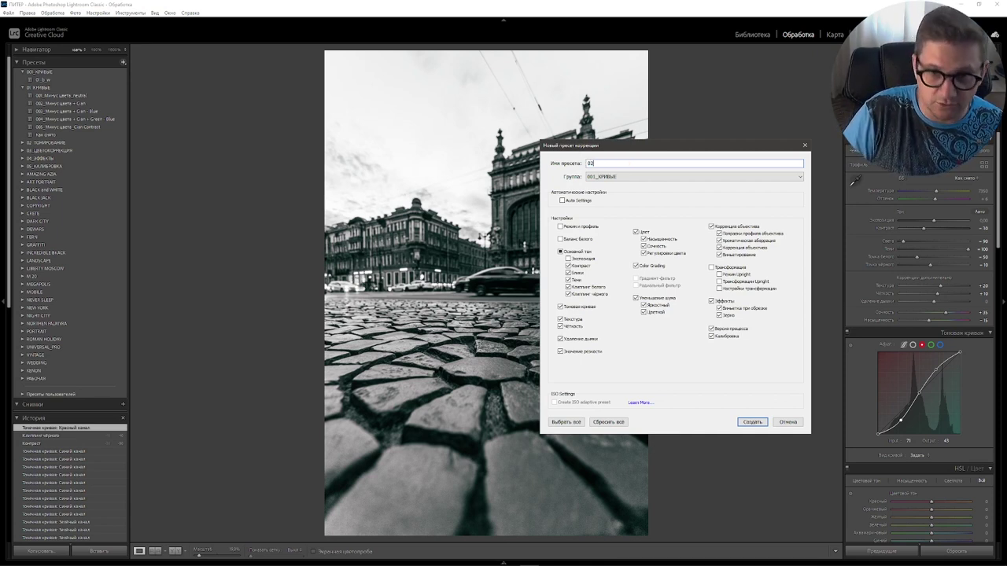
{"action": "type", "text": "_"}
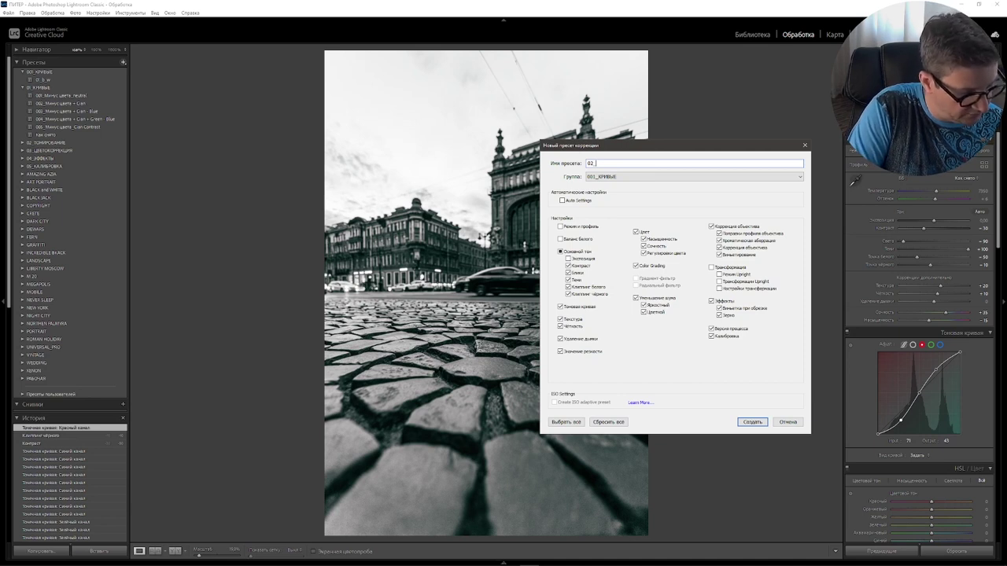
{"action": "type", "text": "5m"}
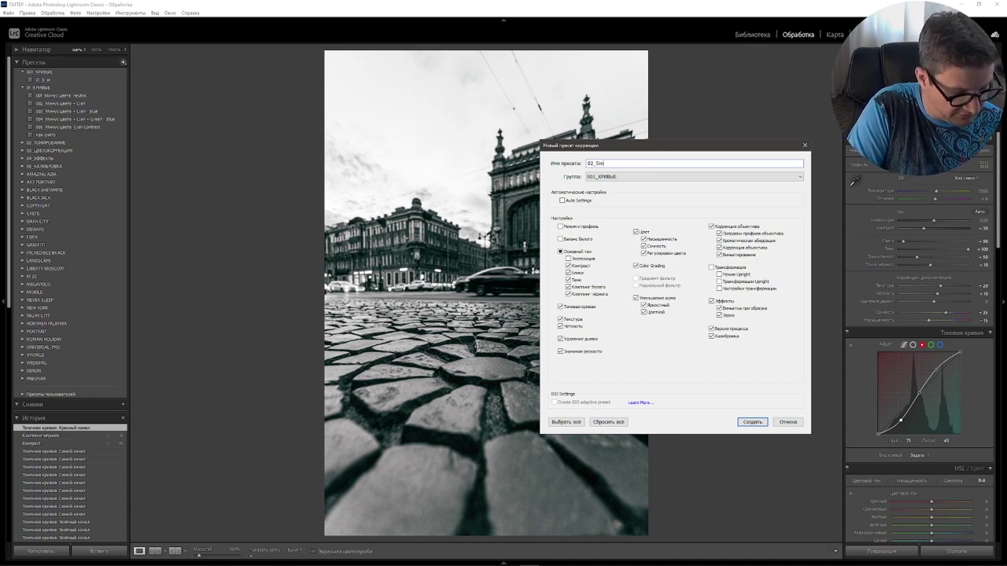
{"action": "type", "text": "all"}
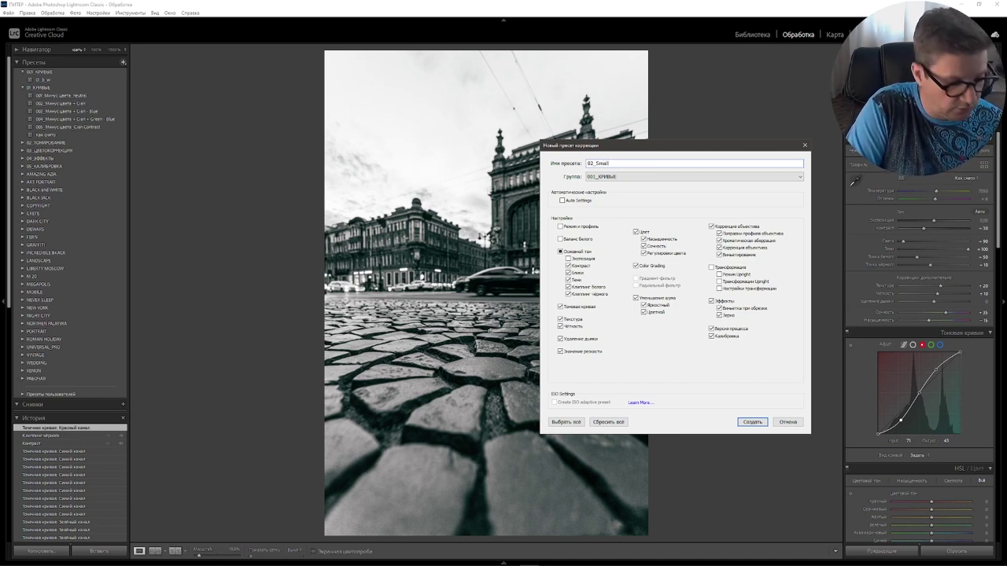
{"action": "type", "text": " Cian"}
{"action": "left_click", "coordinate": [754, 425]}
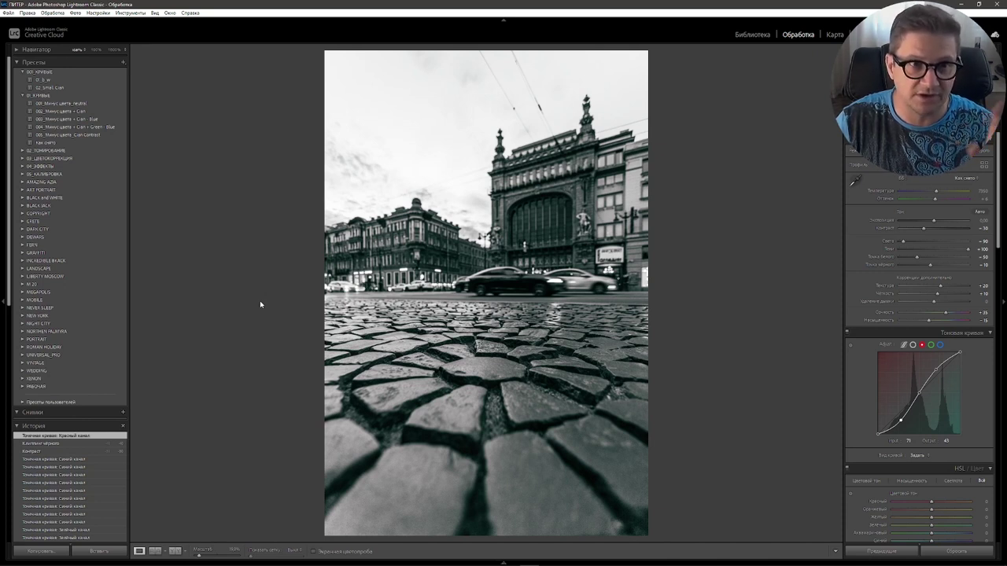
Expand the 02_ТОНИРОВАНИЕ preset group and scroll down to Color Grading
{"action": "left_click", "coordinate": [22, 151]}
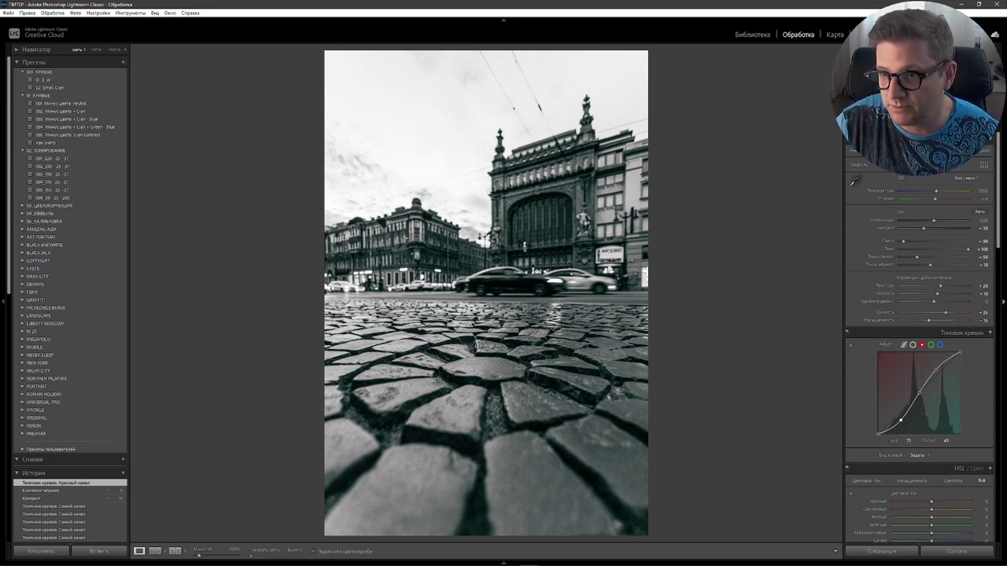
{"action": "scroll", "coordinate": [999, 236], "scroll_direction": "down", "scroll_amount": 1}
{"action": "scroll", "coordinate": [999, 236], "scroll_direction": "down", "scroll_amount": 2}
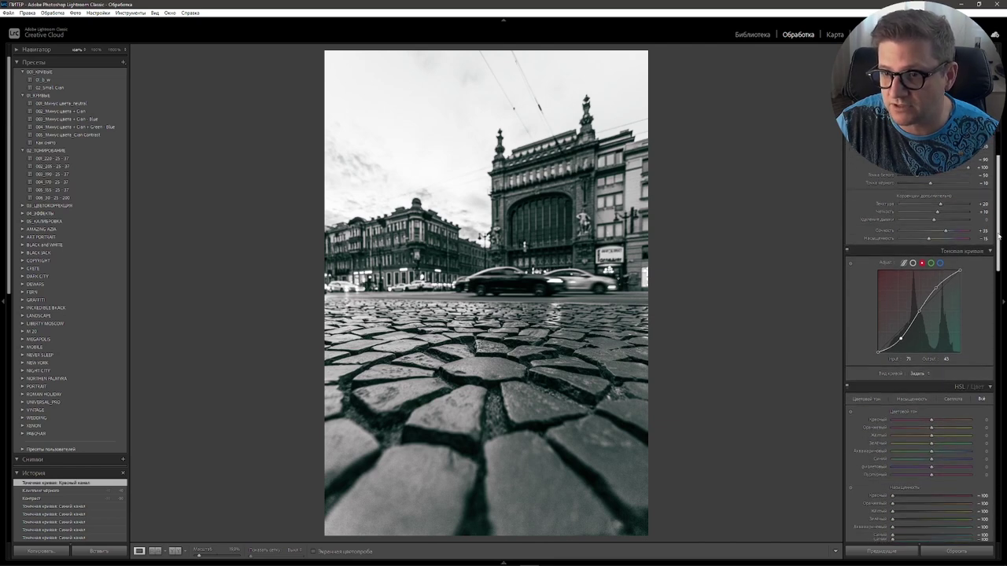
{"action": "scroll", "coordinate": [999, 236], "scroll_direction": "down", "scroll_amount": 5}
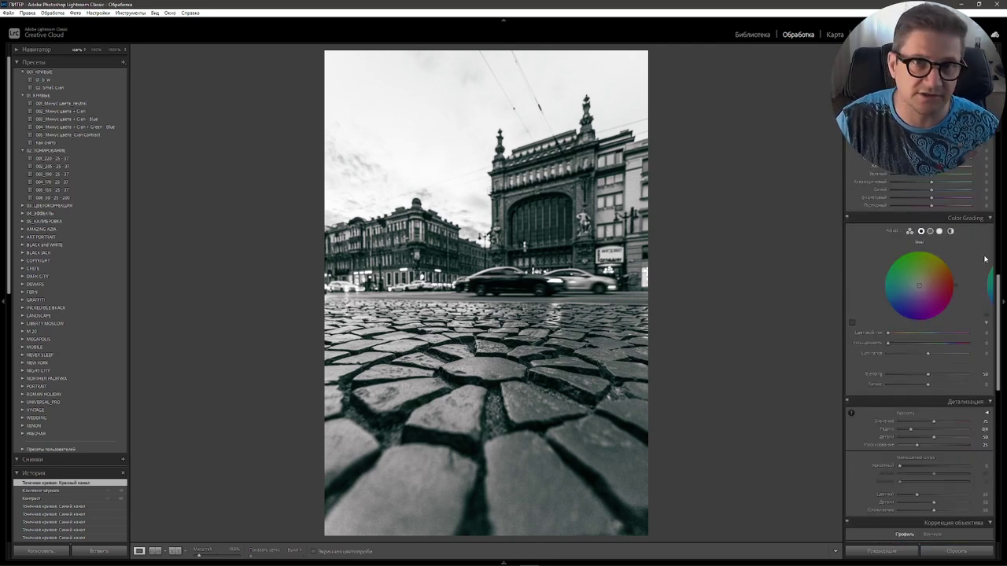
Set shadows hue 206, saturation 25 and midtones hue 25, saturation 10
{"action": "left_click", "coordinate": [978, 332]}
{"action": "type", "text": "205"}
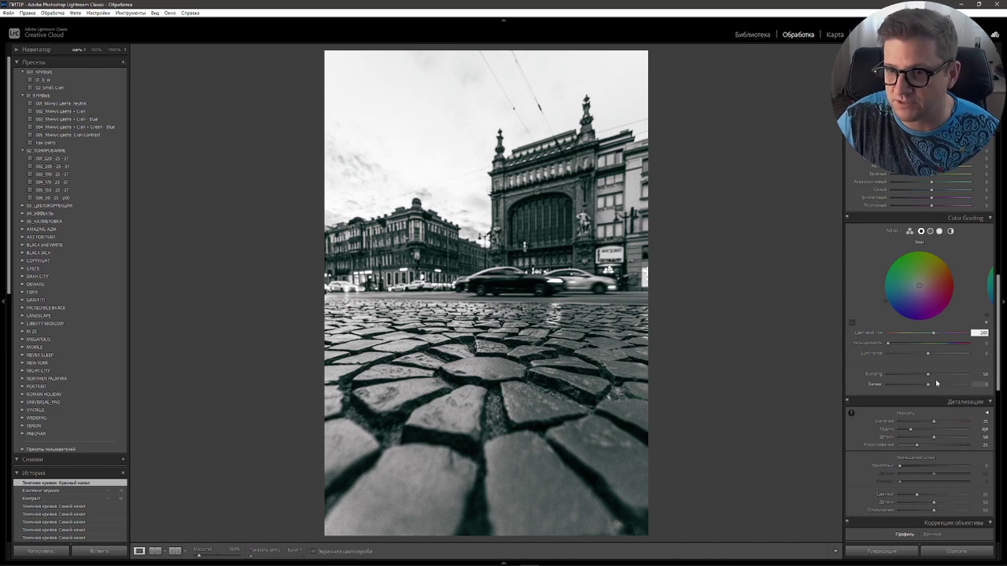
{"action": "key", "text": "Tab"}
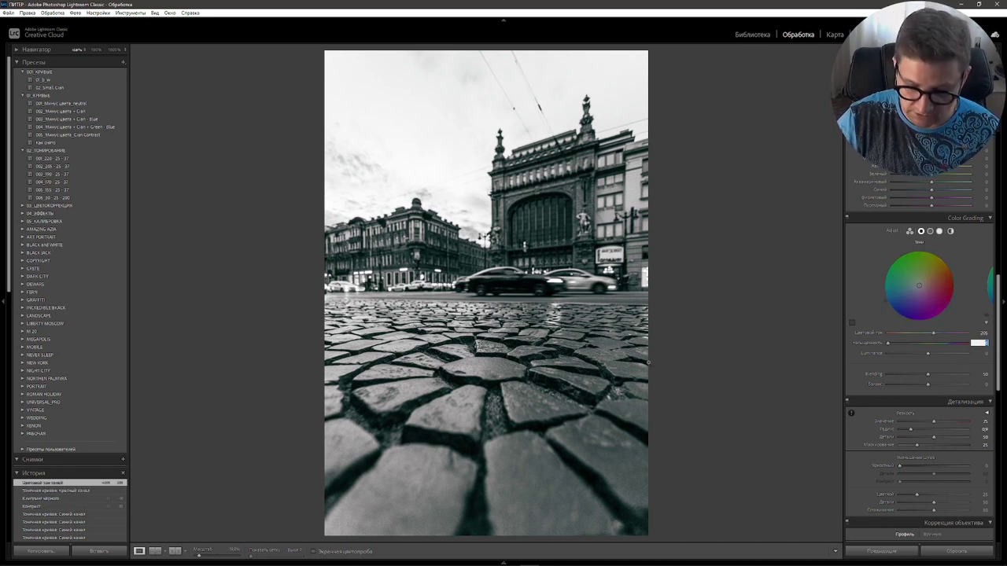
{"action": "type", "text": "25"}
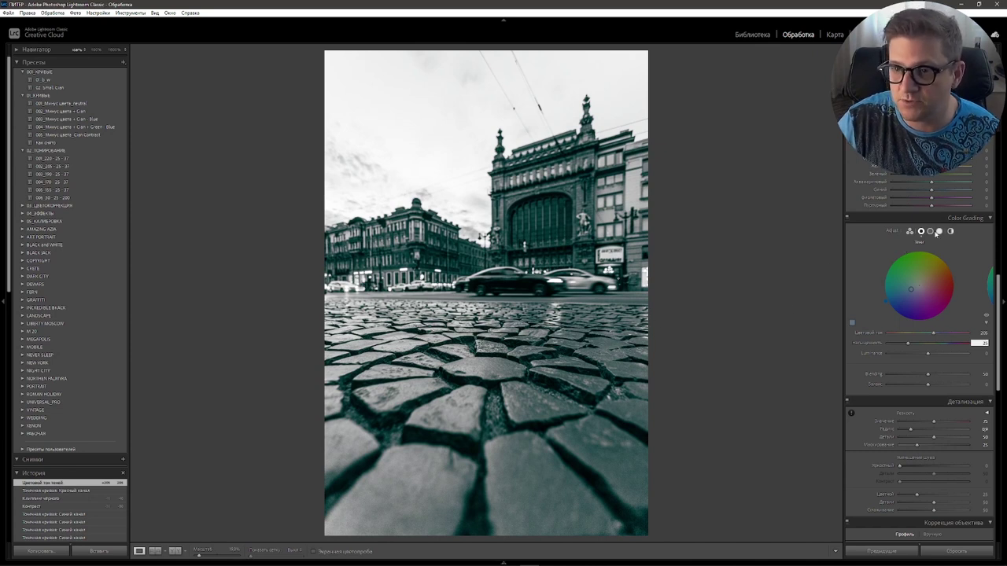
{"action": "left_click", "coordinate": [931, 232]}
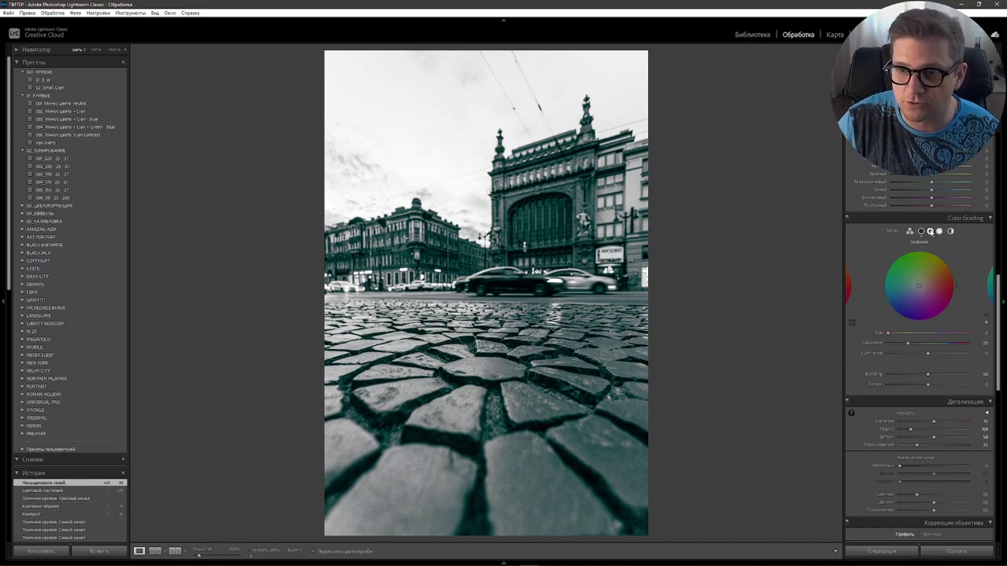
{"action": "left_click", "coordinate": [986, 334]}
{"action": "type", "text": "25"}
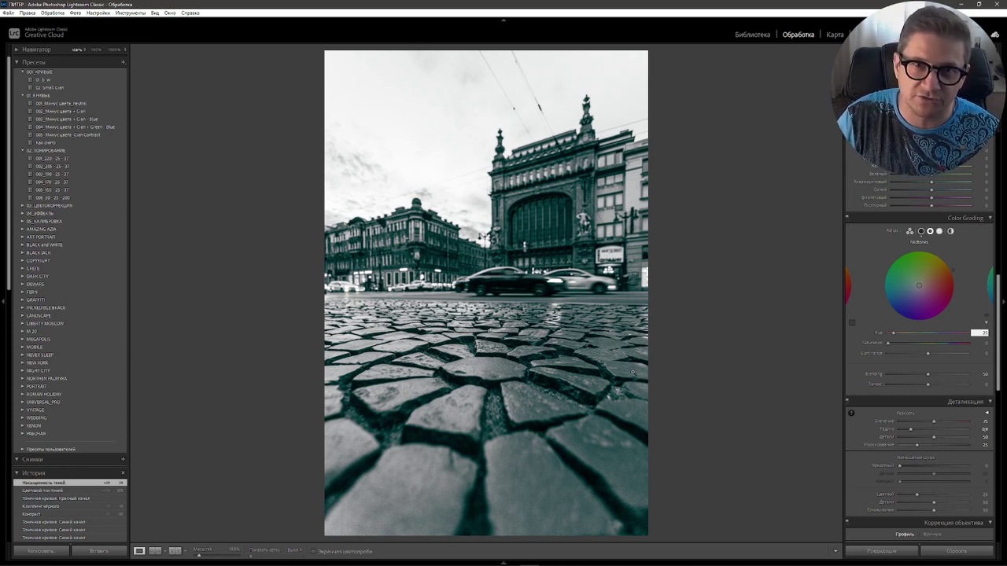
{"action": "key", "text": "Tab"}
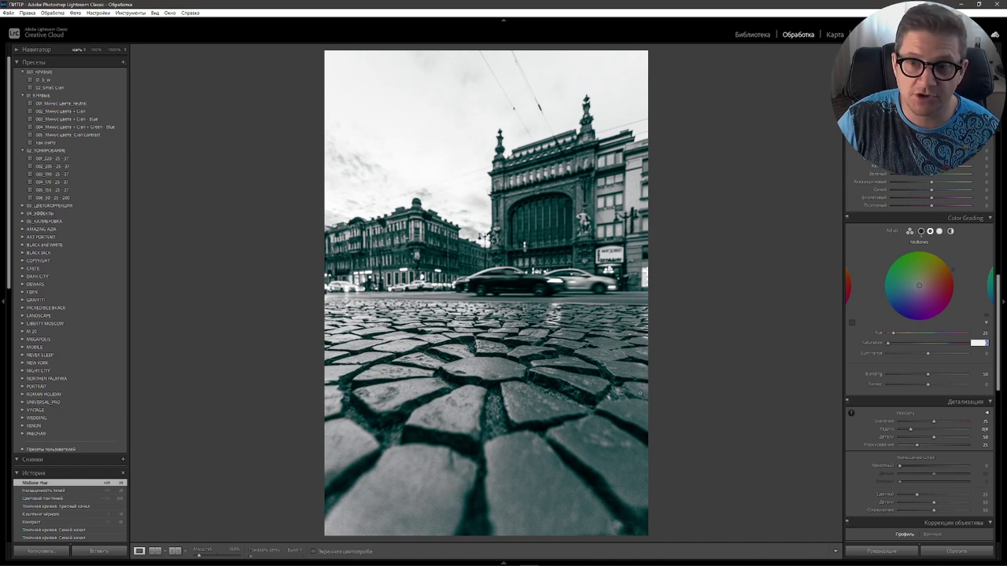
{"action": "type", "text": "1"}
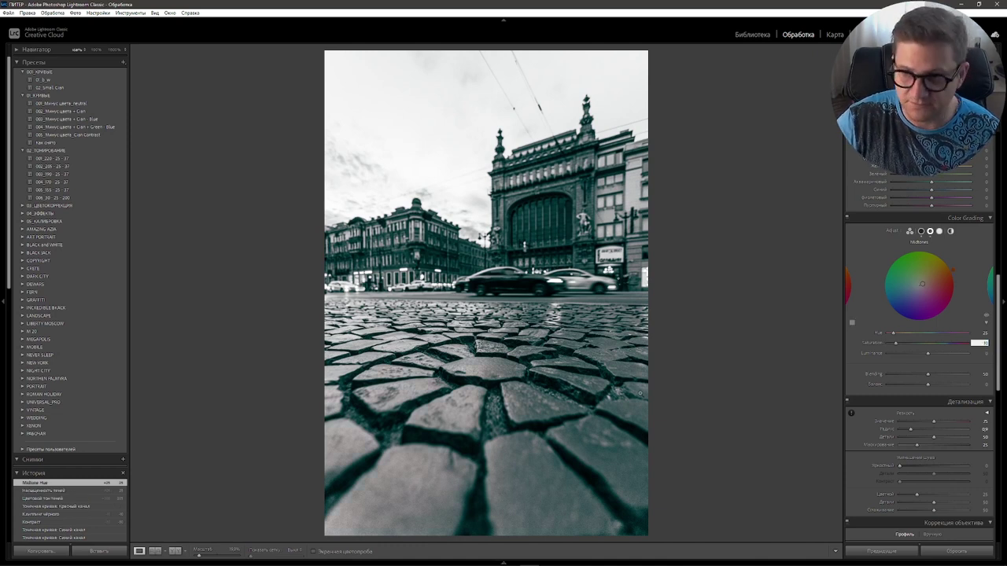
{"action": "type", "text": "0"}
Set the highlights to hue 37 and saturation 15
{"action": "key", "text": "Tab"}
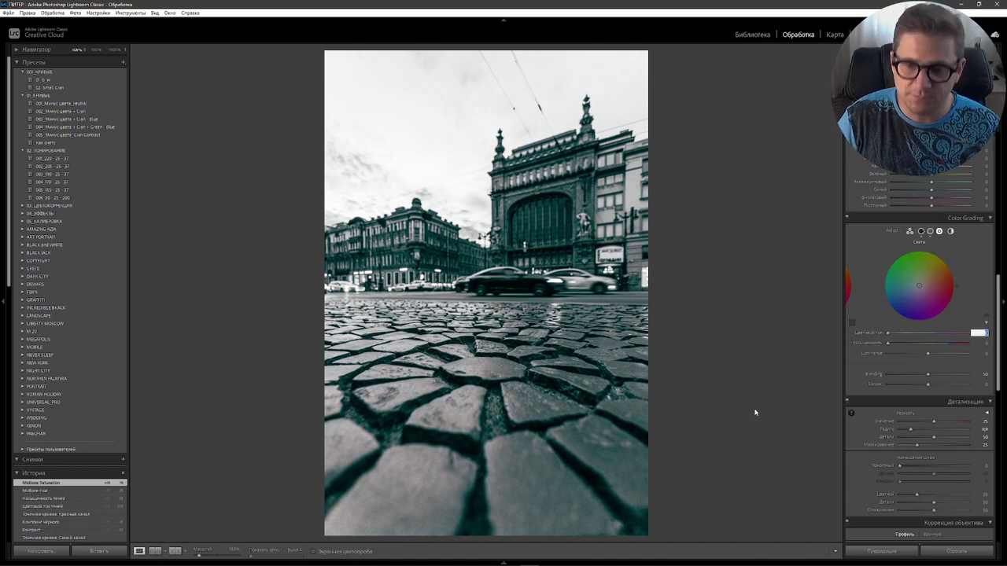
{"action": "type", "text": "33"}
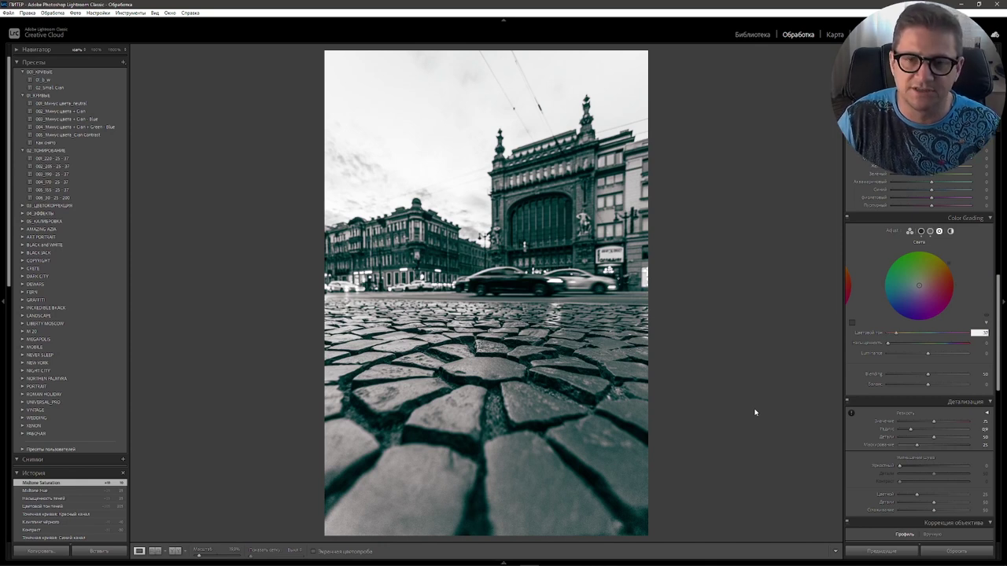
{"action": "key", "text": "BackSpace"}
{"action": "type", "text": "3"}
{"action": "key", "text": "BackSpace"}
{"action": "type", "text": "7"}
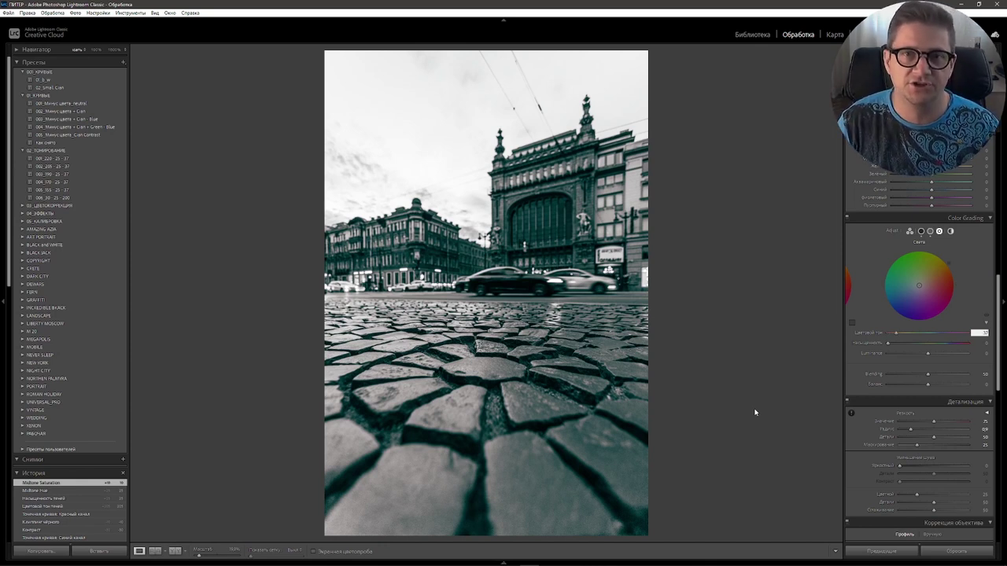
{"action": "left_click", "coordinate": [984, 344]}
{"action": "type", "text": "15"}
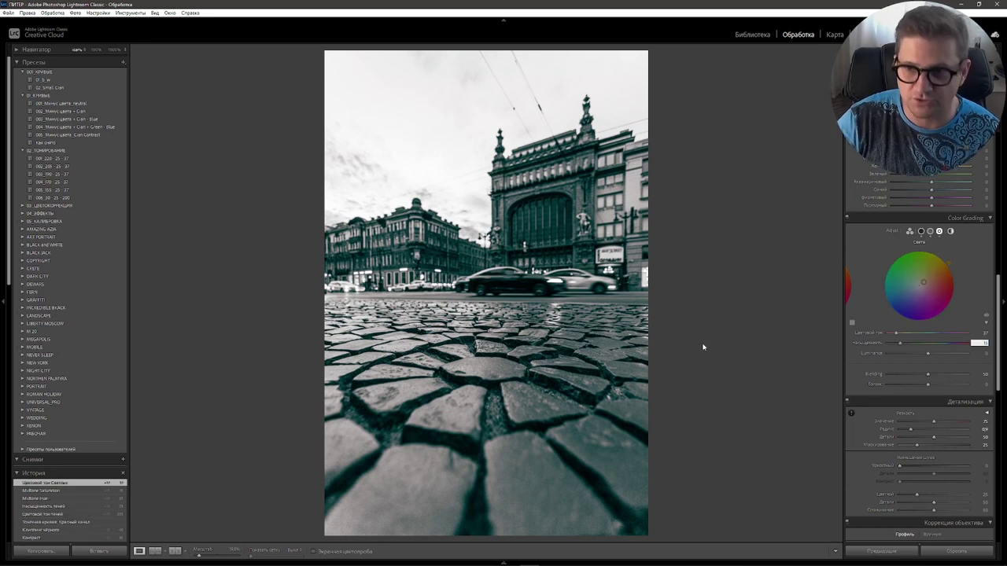
{"action": "key", "text": "Return"}
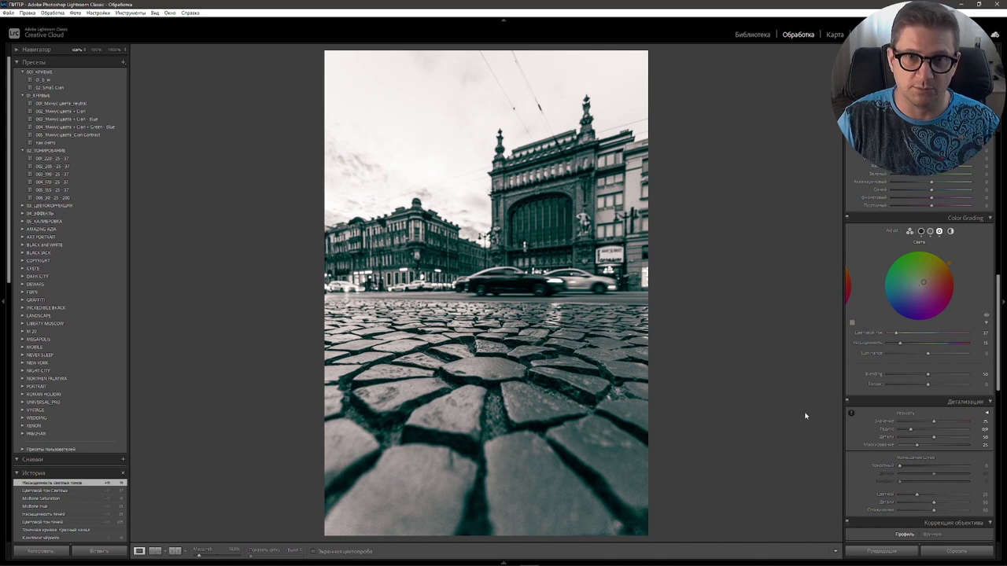
Start a new develop preset in a new group named 002_ТОНИРОВАНИЕ
{"action": "left_click", "coordinate": [123, 62]}
{"action": "left_click", "coordinate": [149, 72]}
{"action": "left_click", "coordinate": [618, 177]}
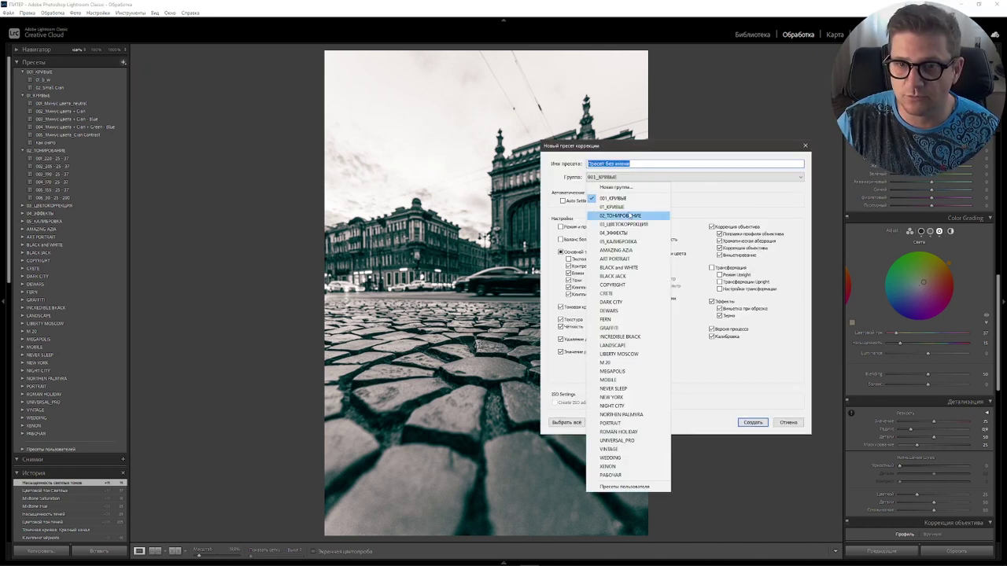
{"action": "left_click", "coordinate": [618, 188]}
{"action": "type", "text": "00"}
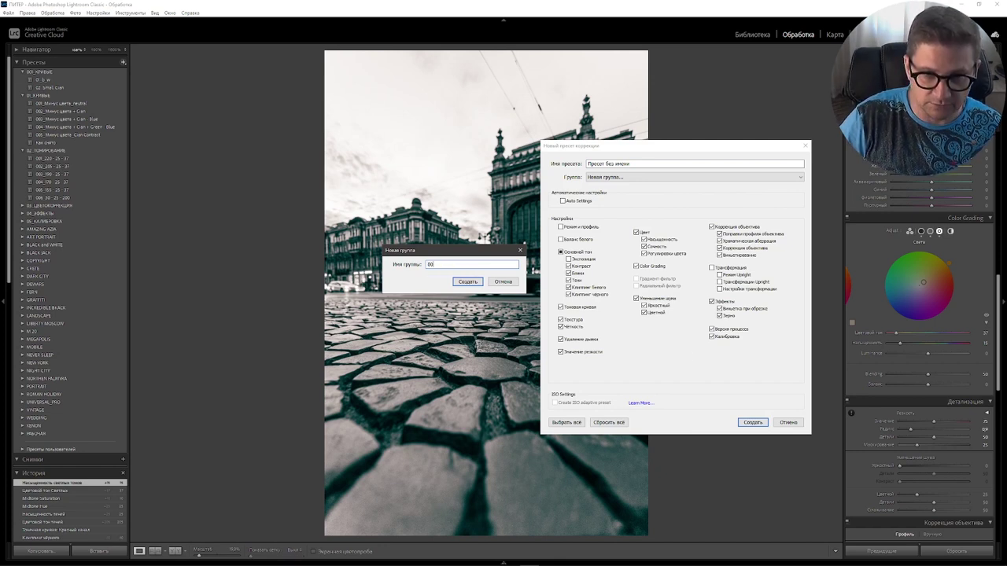
{"action": "type", "text": "2_ТОНИРОВАНИЕ"}
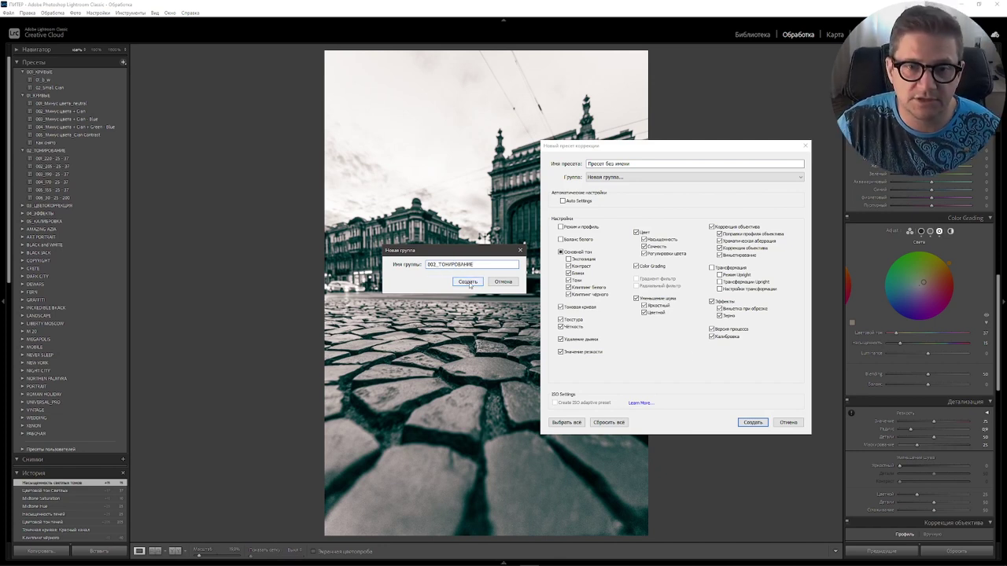
{"action": "left_click", "coordinate": [470, 285]}
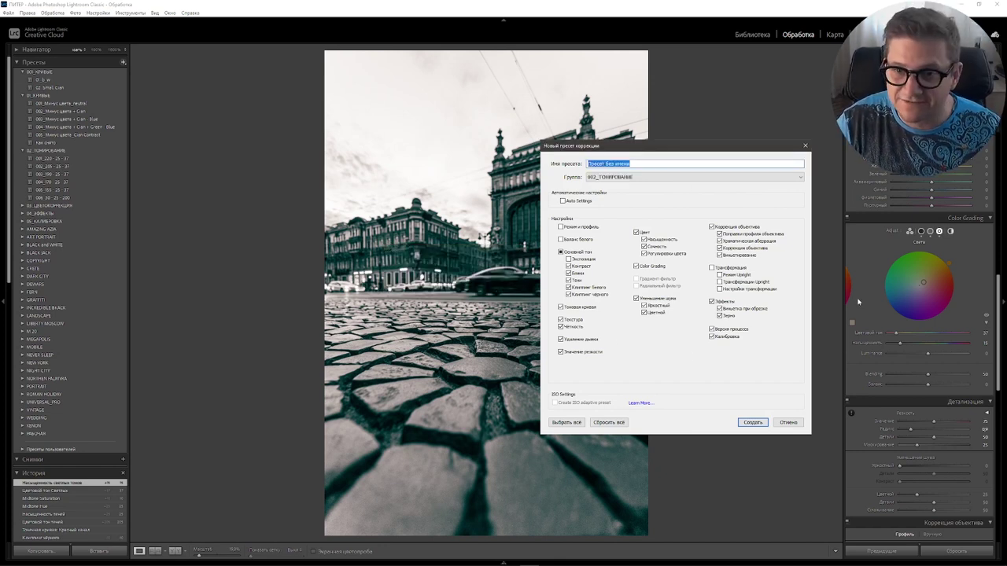
Store only Color Grading and name the preset 01_205 - 25 - 37
{"action": "left_click", "coordinate": [619, 424]}
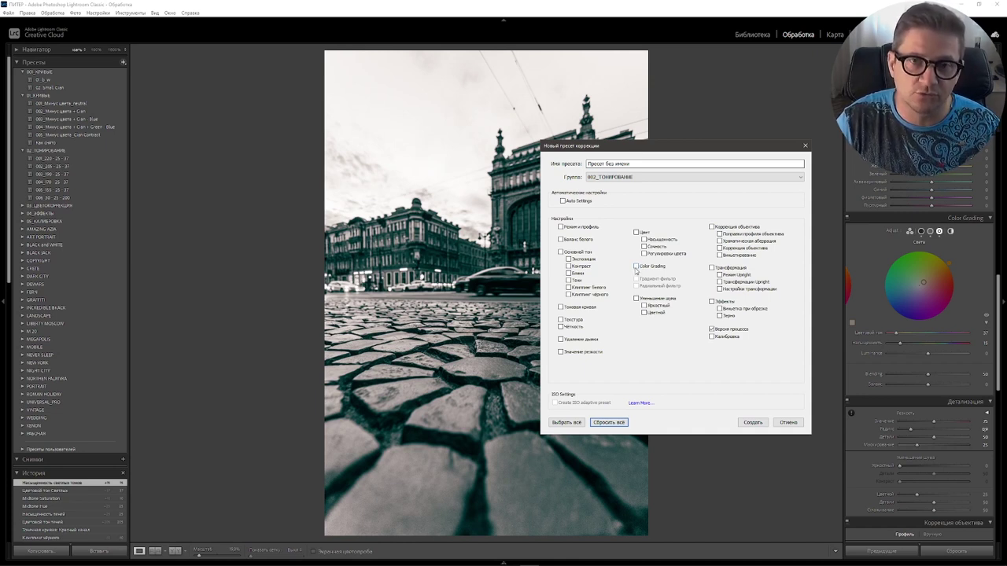
{"action": "left_click", "coordinate": [636, 266]}
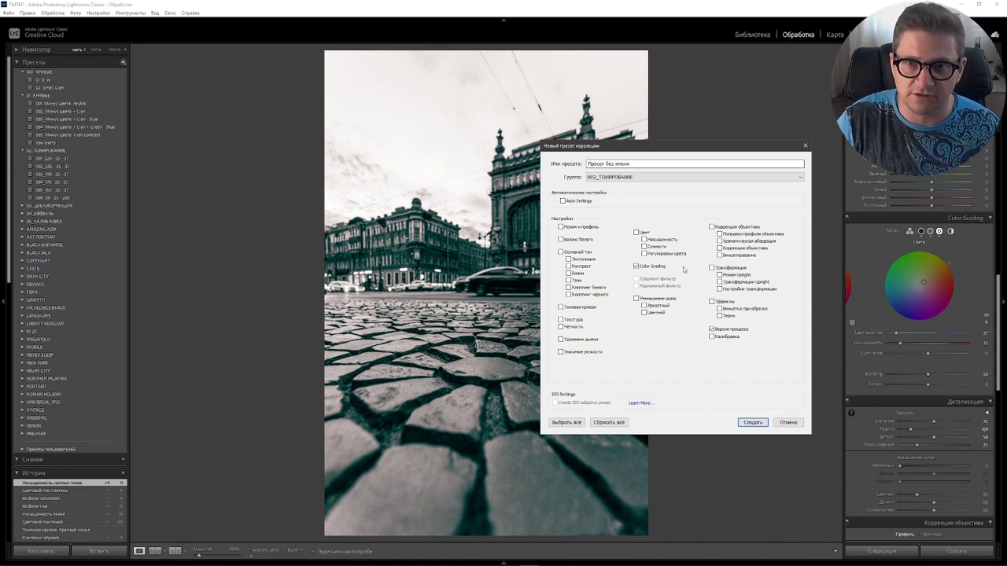
{"action": "triple_click", "coordinate": [645, 164]}
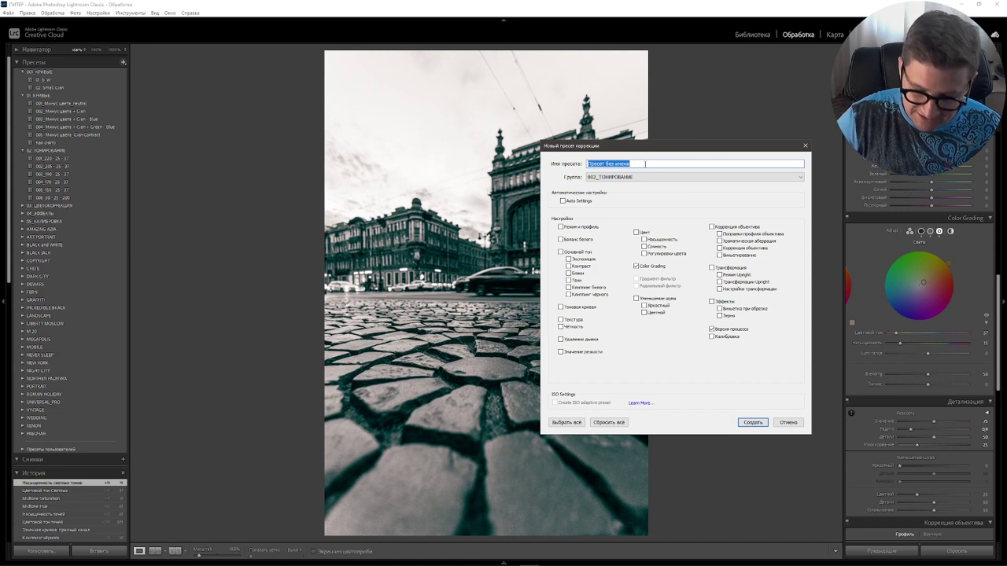
{"action": "type", "text": "01_2"}
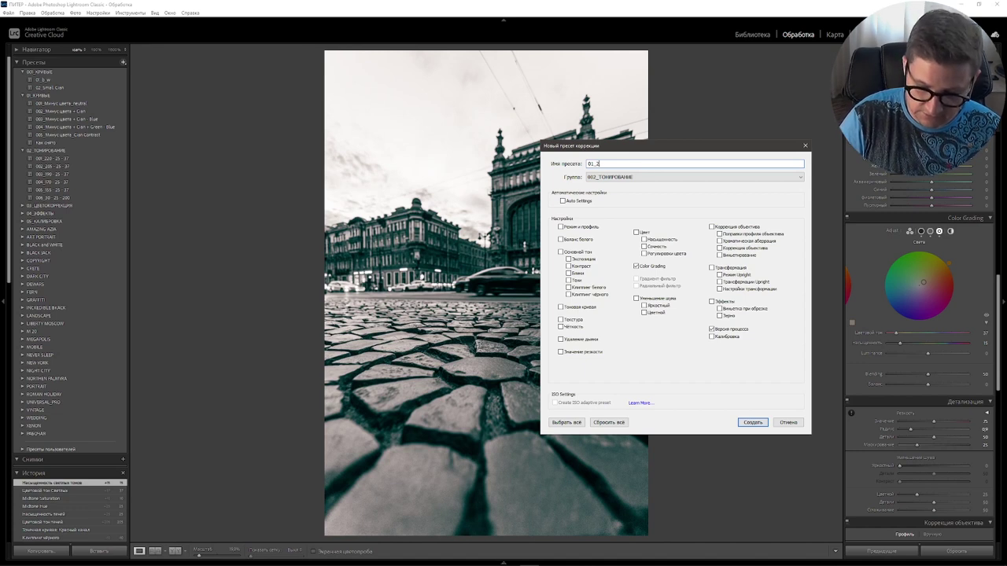
{"action": "type", "text": "05 - "}
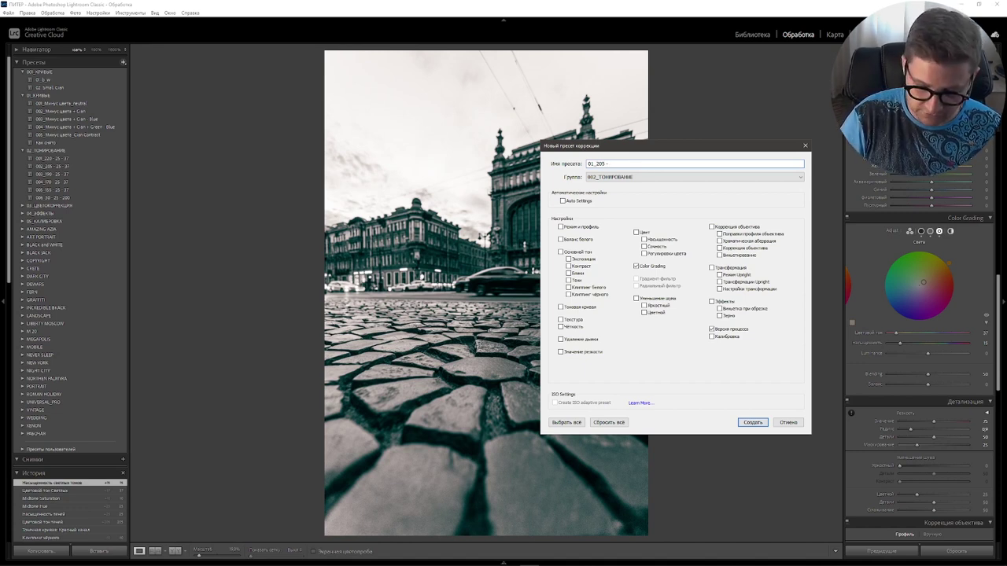
{"action": "type", "text": "25"}
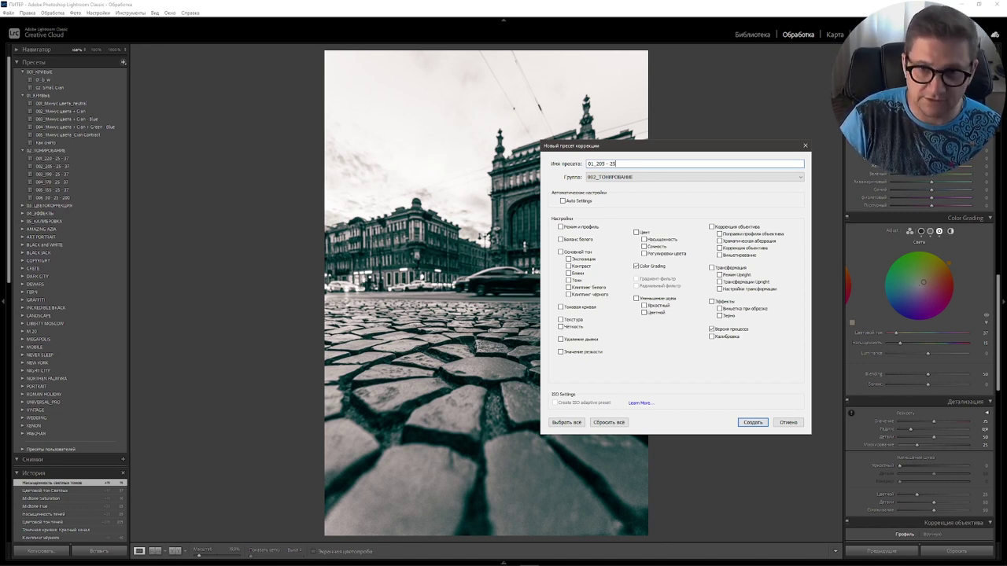
{"action": "type", "text": " - 37"}
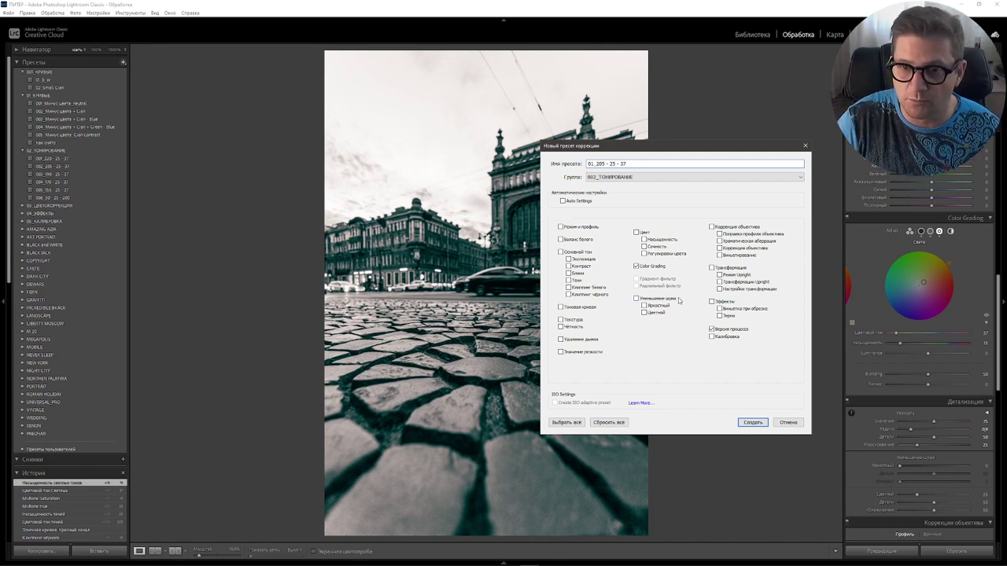
{"action": "left_click", "coordinate": [635, 267]}
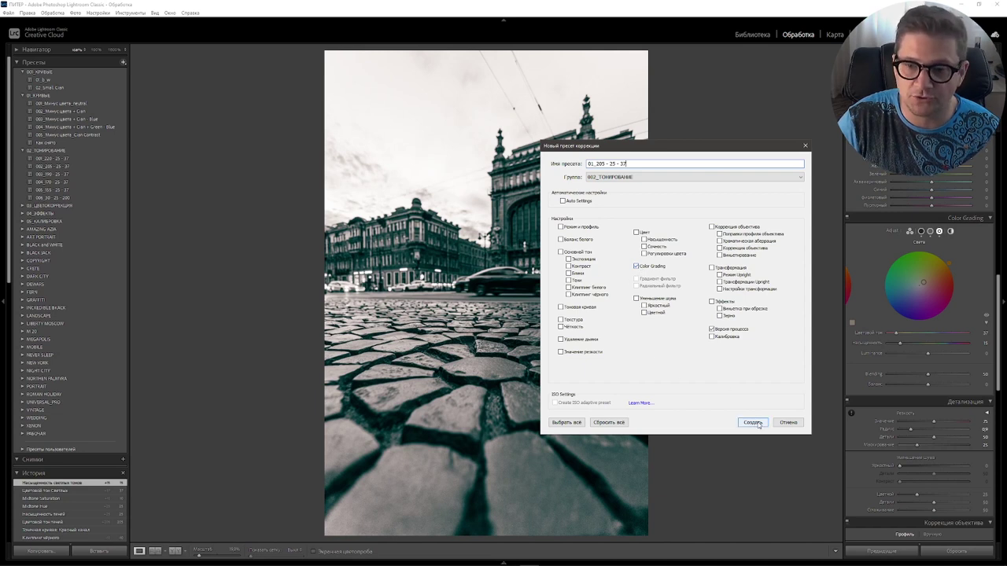
Save the 01_205 - 25 - 37 preset and show it in 002_ТОНИРОВАНИЕ
{"action": "left_click", "coordinate": [757, 423]}
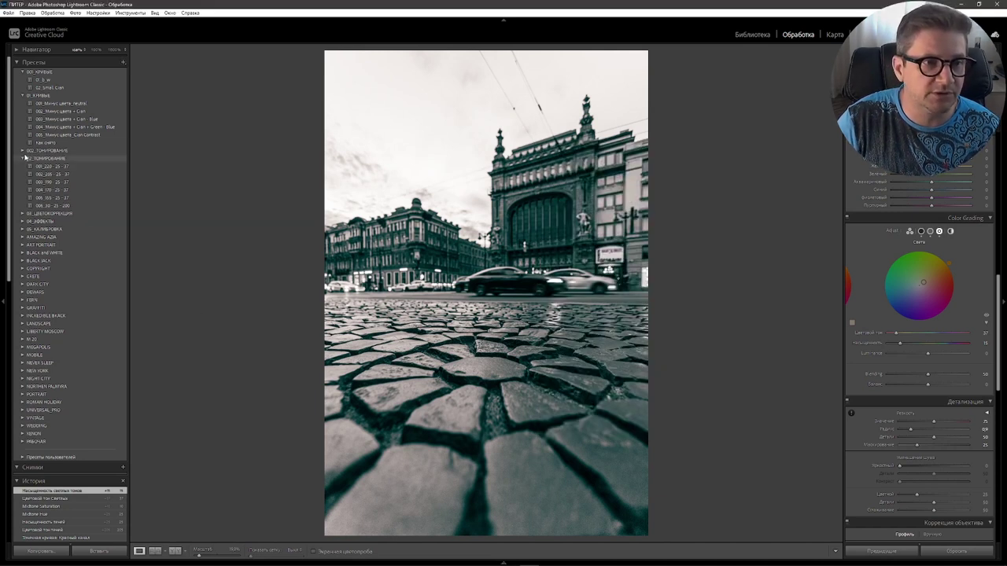
{"action": "left_click", "coordinate": [22, 95]}
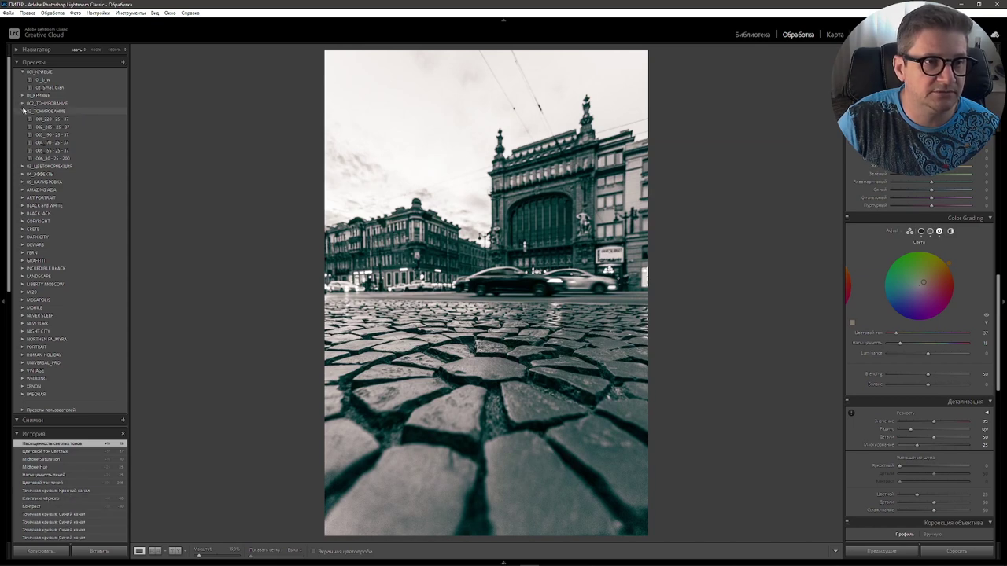
{"action": "left_click", "coordinate": [22, 103]}
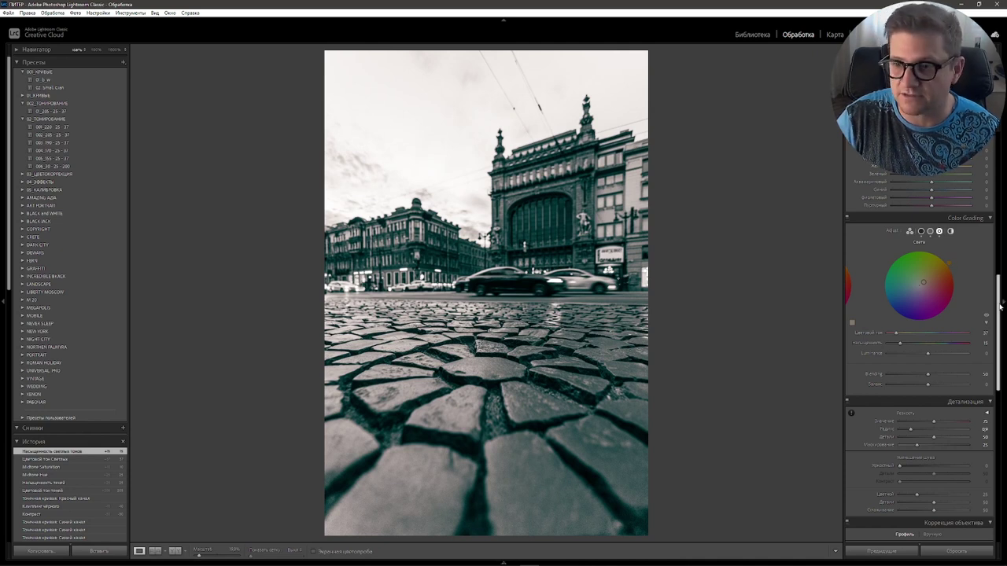
Reset red, orange, yellow, green, aqua, blue, purple and magenta saturation to 0
{"action": "scroll", "coordinate": [1000, 307], "scroll_direction": "up", "scroll_amount": 3}
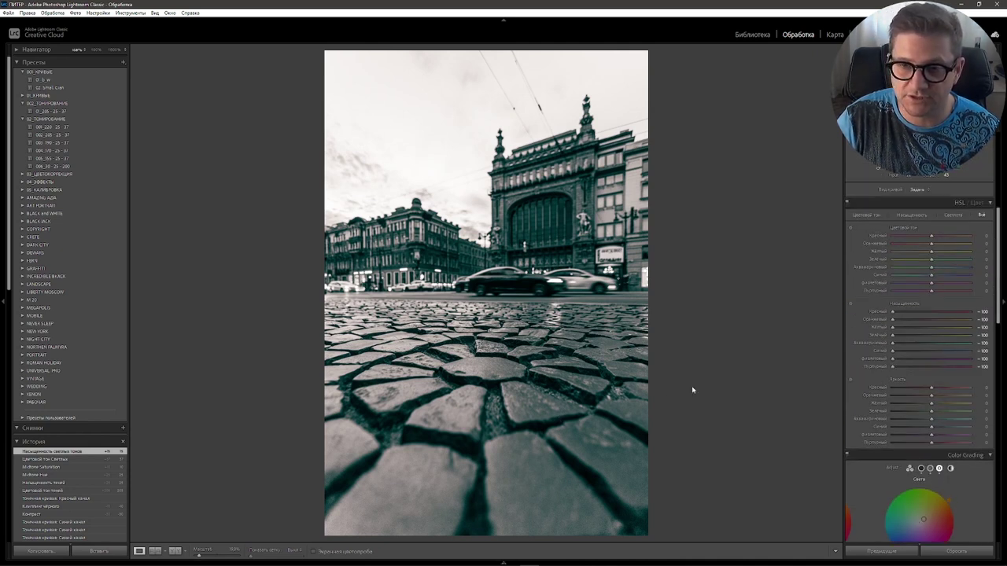
{"action": "double_click", "coordinate": [893, 313]}
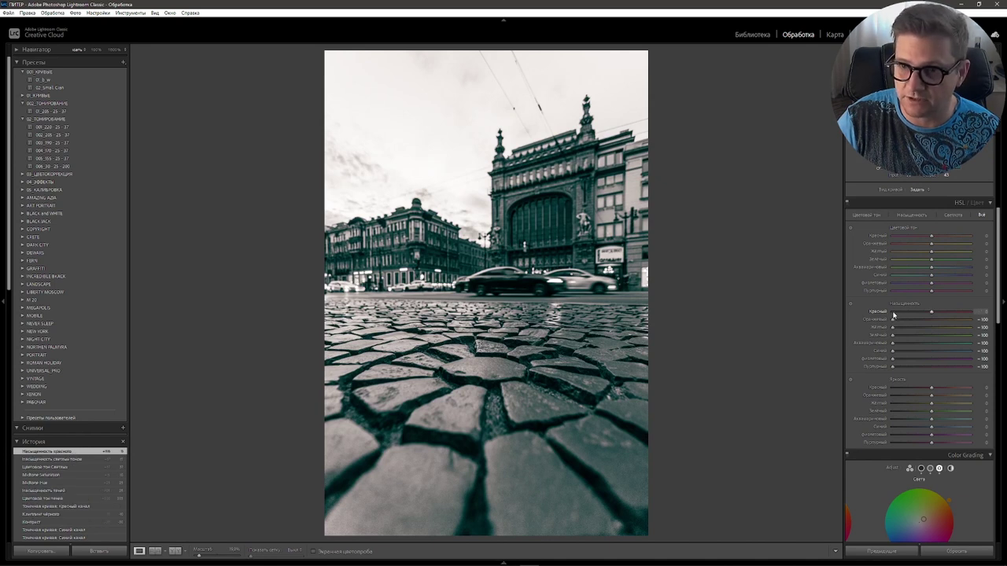
{"action": "double_click", "coordinate": [893, 319]}
{"action": "double_click", "coordinate": [893, 327]}
{"action": "double_click", "coordinate": [893, 335]}
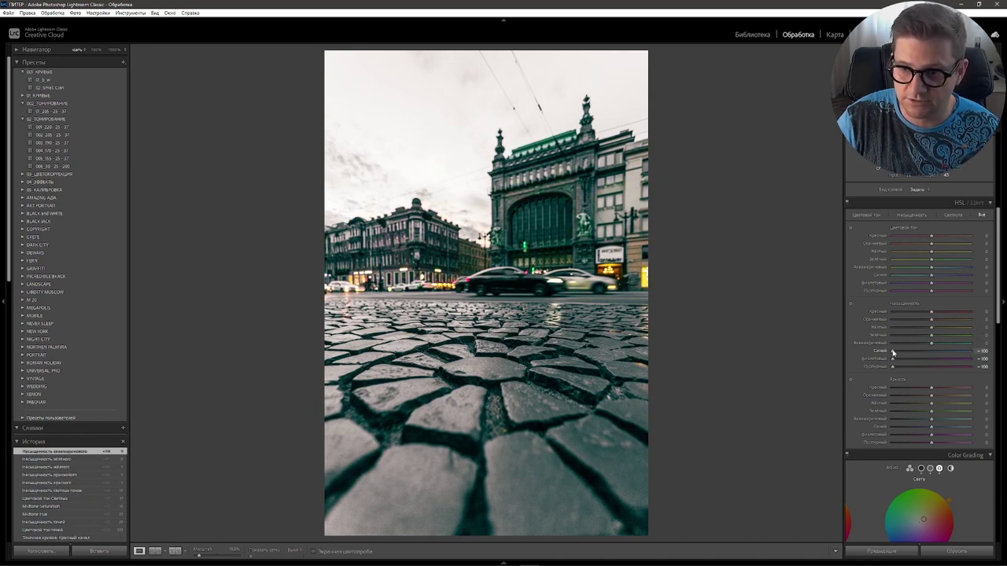
{"action": "double_click", "coordinate": [893, 351]}
{"action": "double_click", "coordinate": [892, 367]}
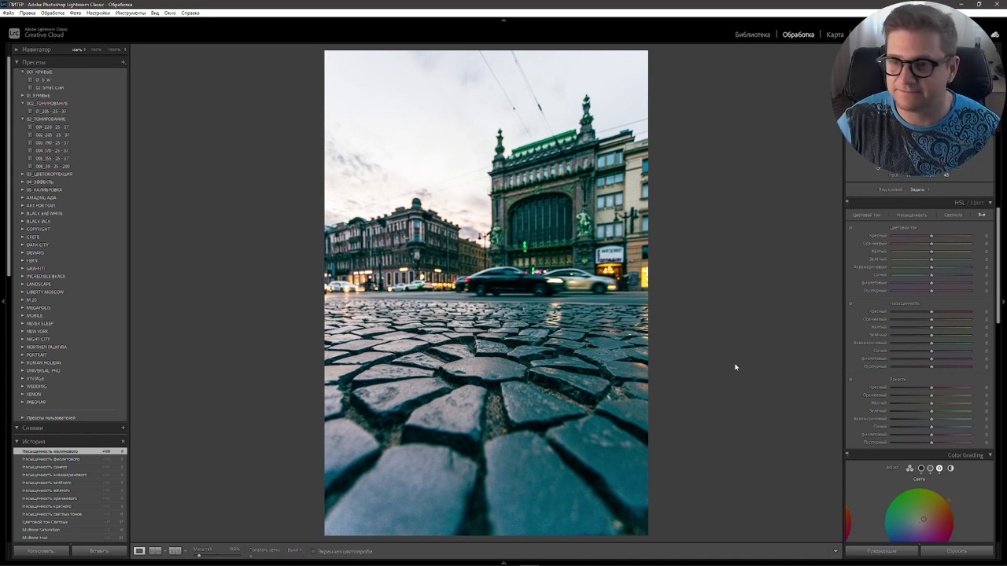
Shift hues: red +18, orange -15, yellow -60, green -38, blue -7, violet -77, purple +77
{"action": "left_click_drag", "start_coordinate": [932, 236], "coordinate": [941, 237]}
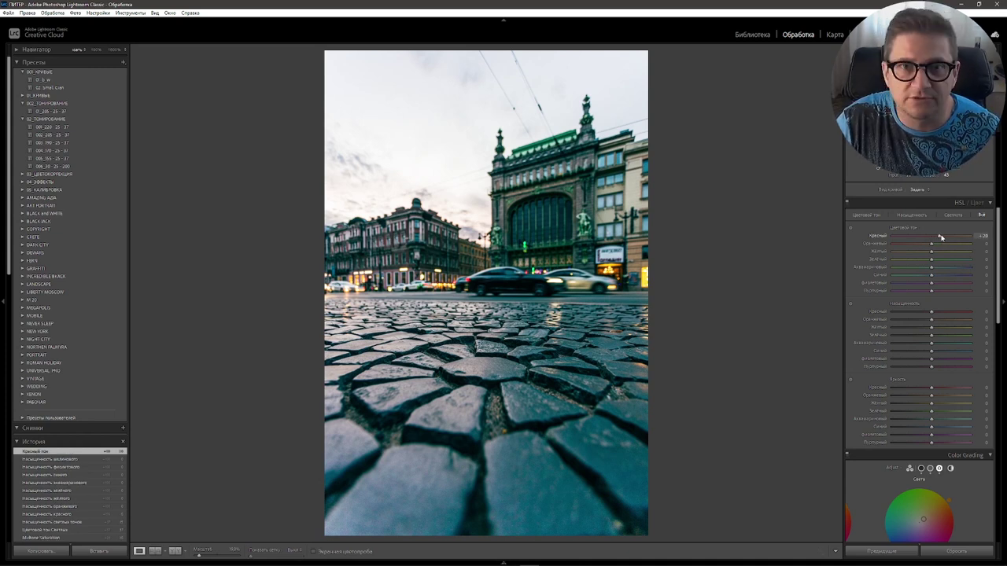
{"action": "left_click_drag", "start_coordinate": [928, 246], "coordinate": [924, 244]}
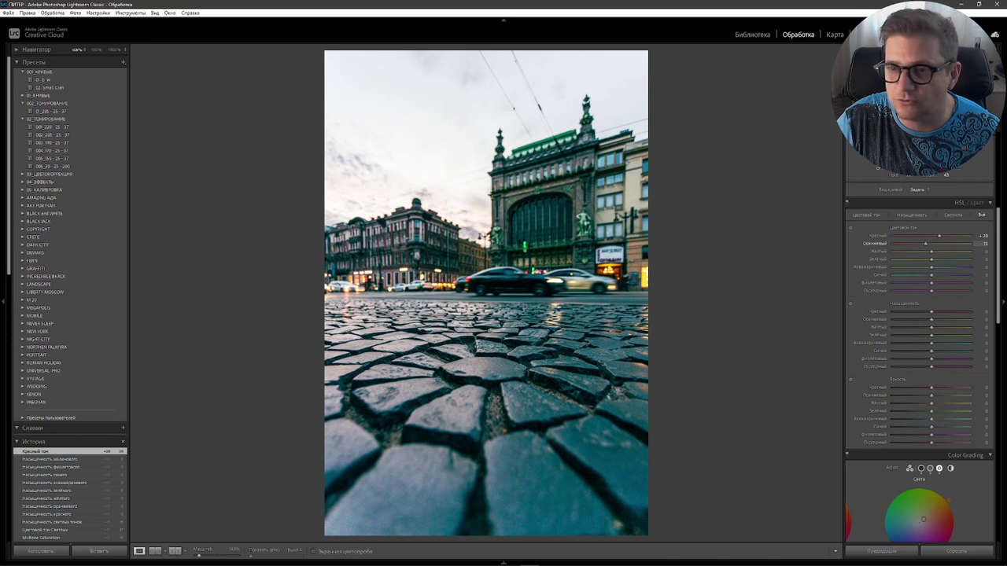
{"action": "left_click_drag", "start_coordinate": [925, 243], "coordinate": [926, 244]}
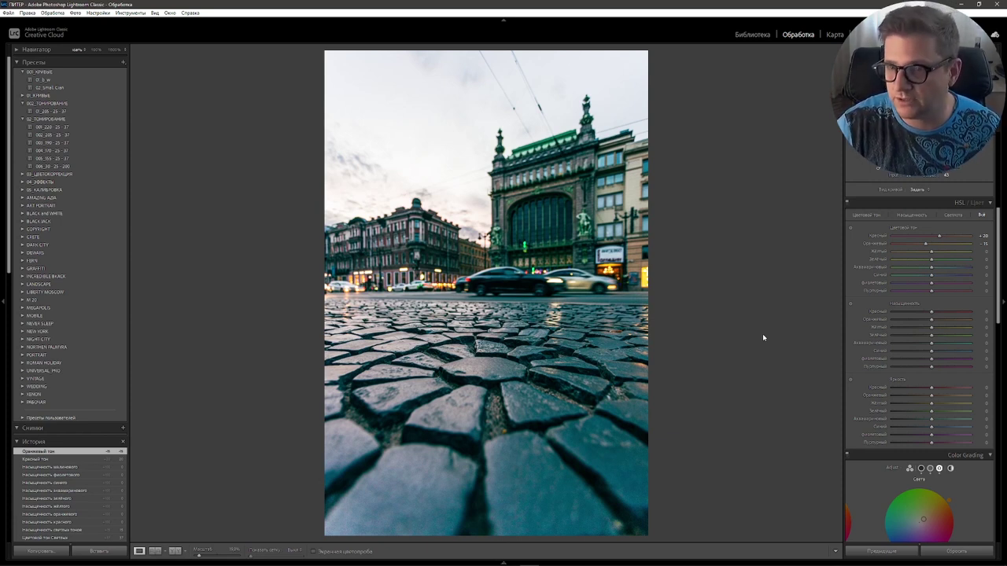
{"action": "left_click_drag", "start_coordinate": [931, 253], "coordinate": [910, 251]}
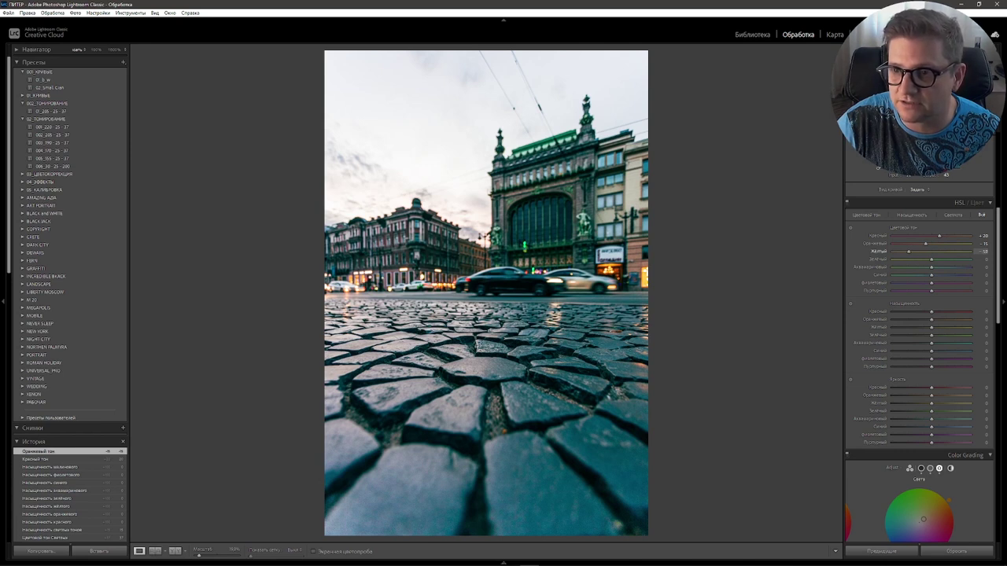
{"action": "left_click_drag", "start_coordinate": [909, 251], "coordinate": [909, 251]}
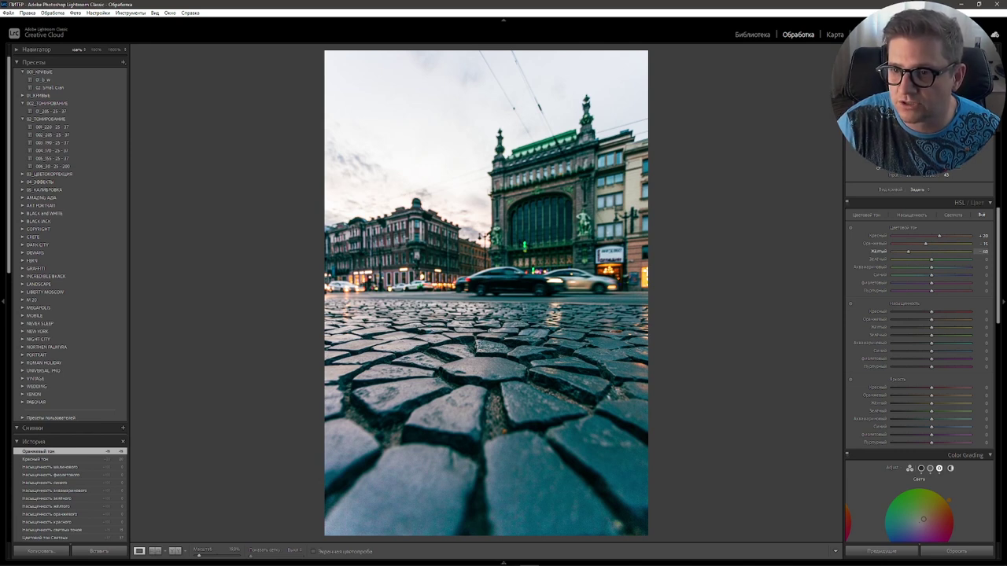
{"action": "left_click_drag", "start_coordinate": [931, 260], "coordinate": [916, 257]}
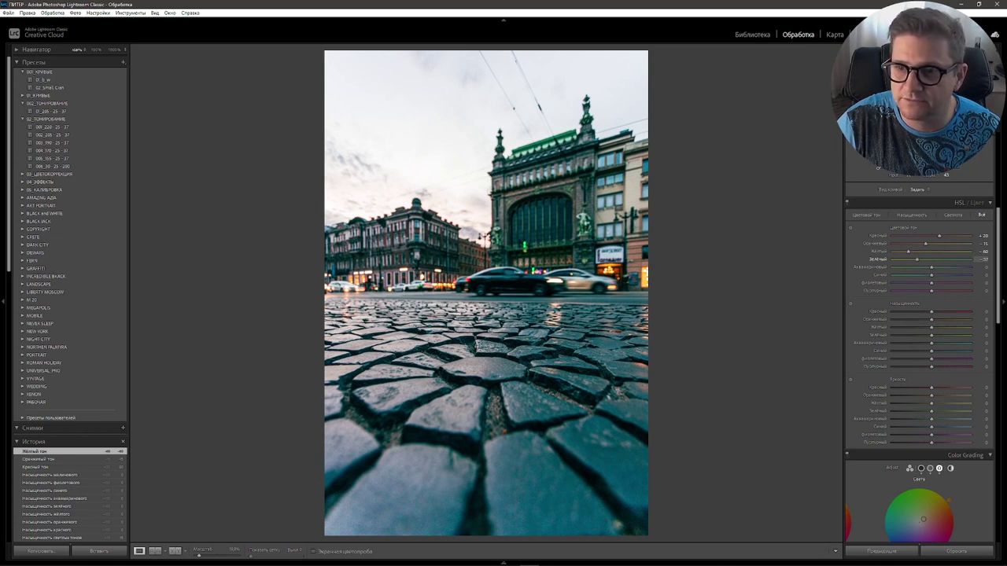
{"action": "left_click_drag", "start_coordinate": [916, 259], "coordinate": [958, 268]}
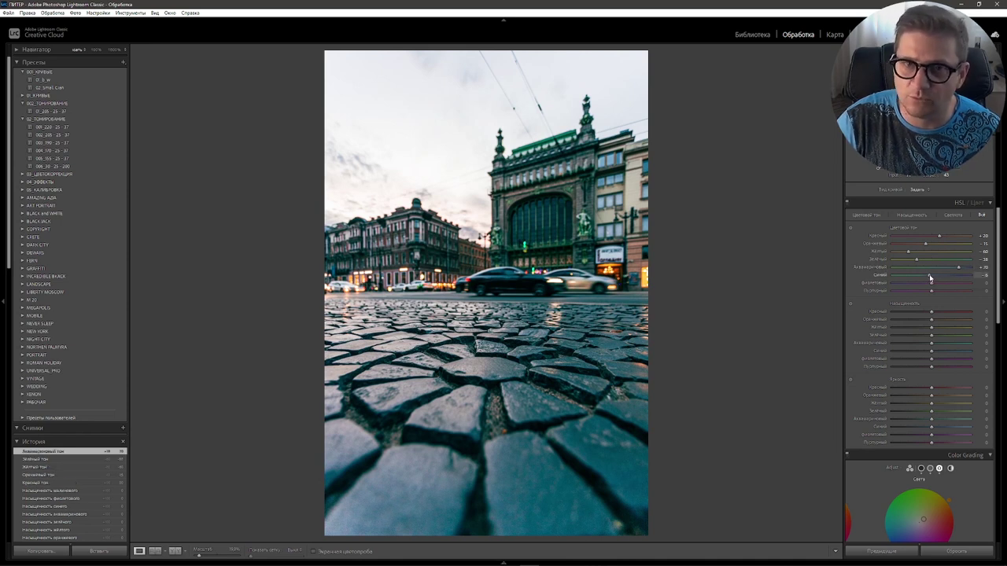
{"action": "left_click_drag", "start_coordinate": [929, 276], "coordinate": [903, 281]}
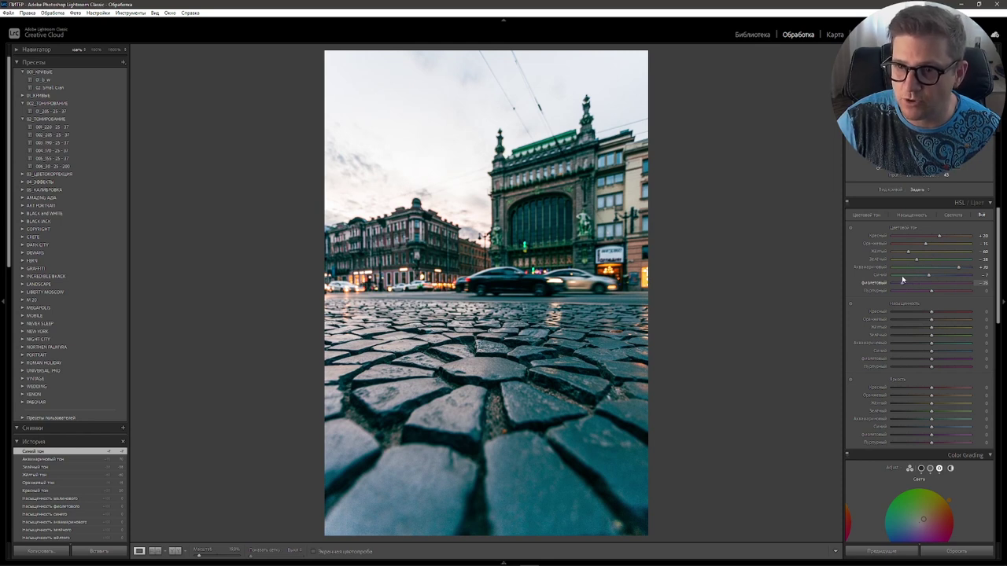
{"action": "left_click_drag", "start_coordinate": [902, 280], "coordinate": [900, 282]}
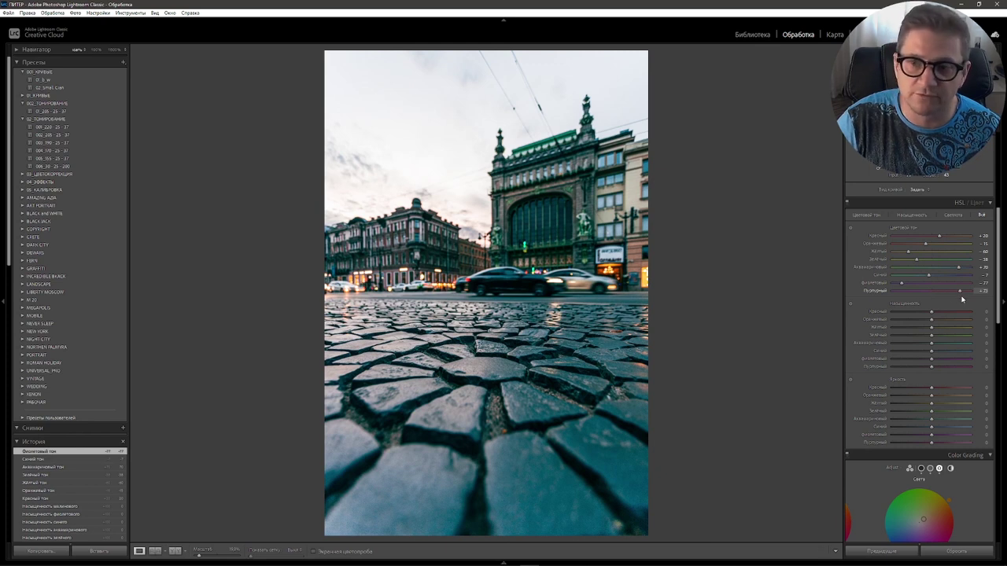
{"action": "left_click_drag", "start_coordinate": [959, 290], "coordinate": [961, 291]}
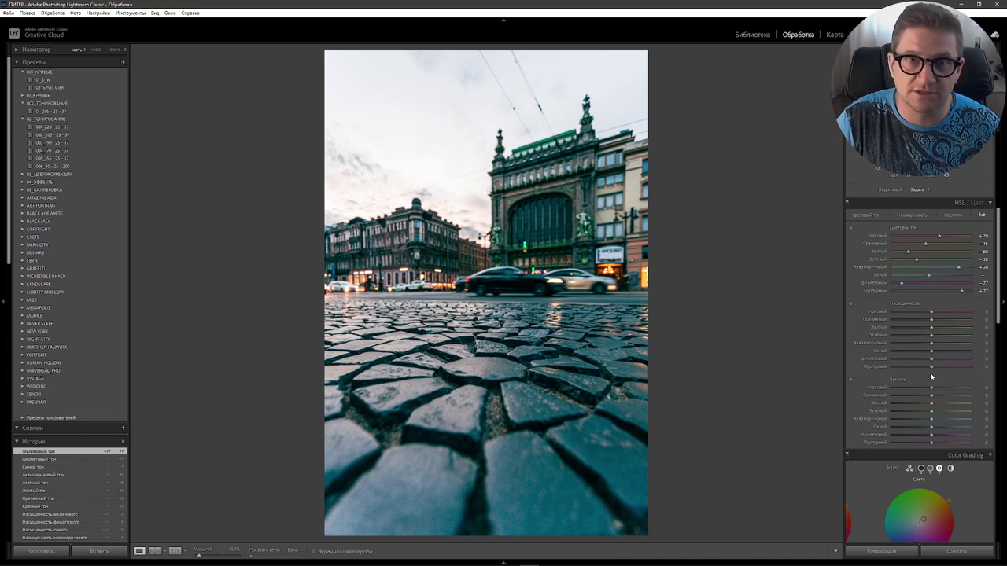
Cut purple and violet saturation to -80
{"action": "left_click_drag", "start_coordinate": [931, 366], "coordinate": [899, 359]}
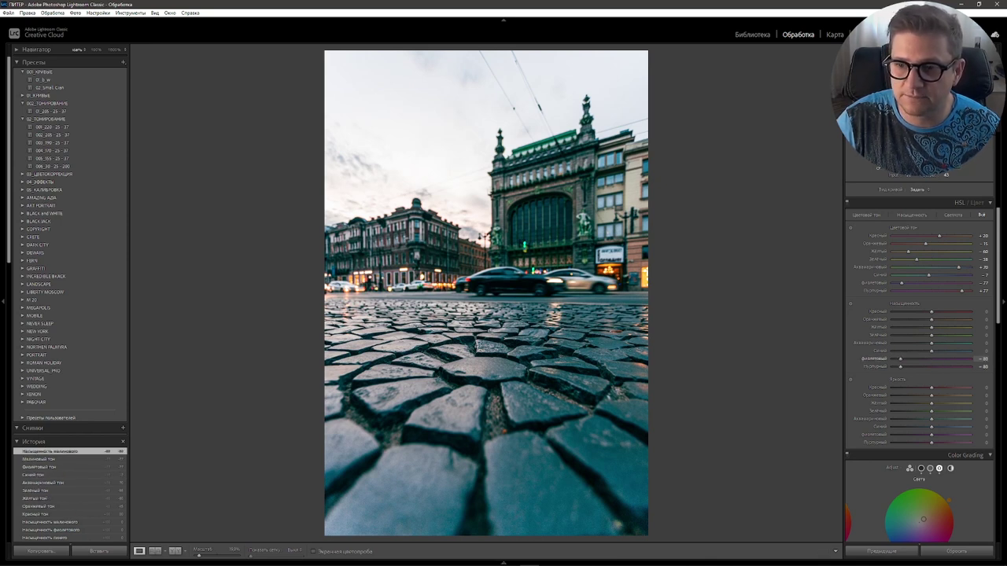
{"action": "key", "text": "Up"}
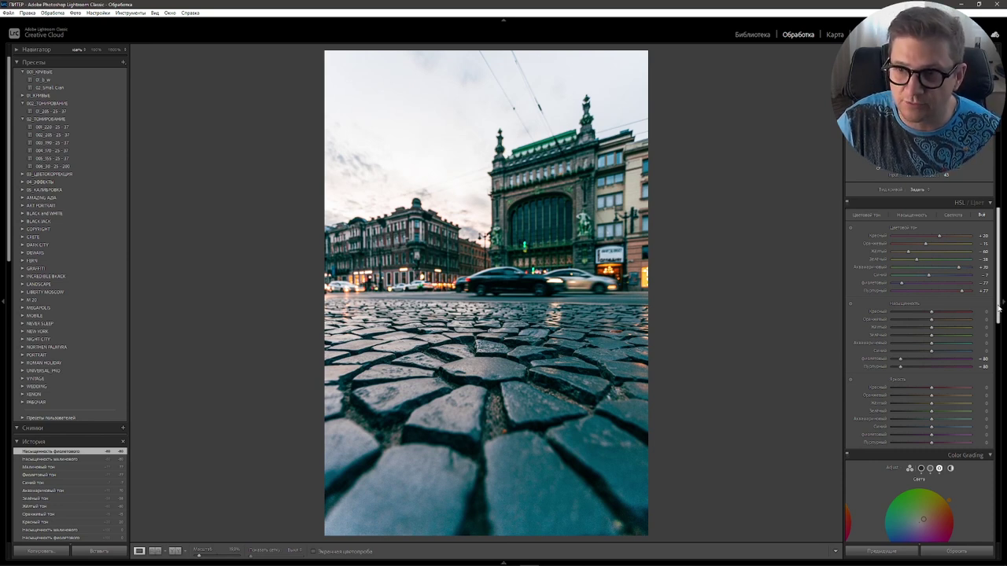
{"action": "left_click_drag", "start_coordinate": [1000, 315], "coordinate": [1002, 226]}
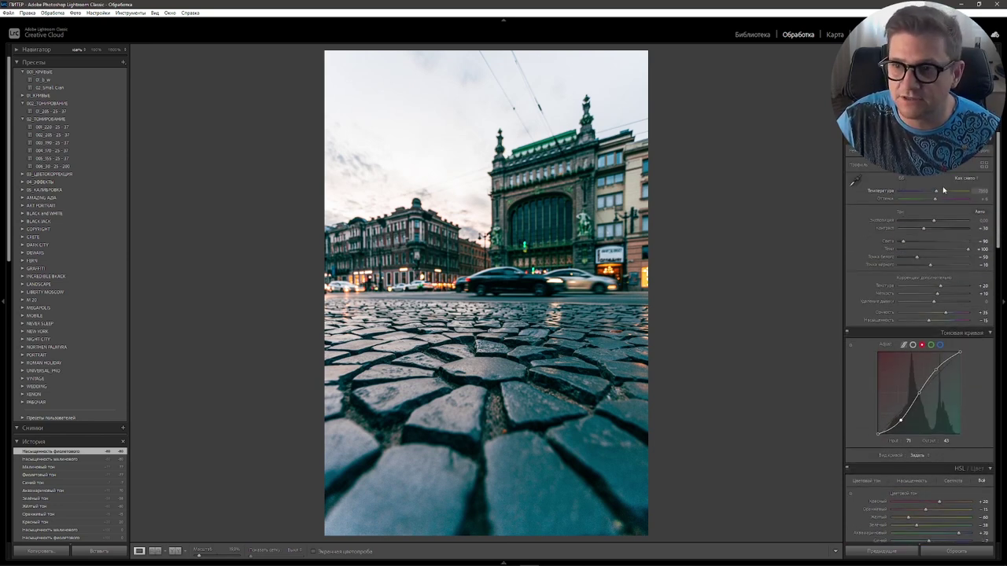
Warm the white balance Temperature to about 8629, then return to HSL
{"action": "left_click_drag", "start_coordinate": [935, 192], "coordinate": [943, 192]}
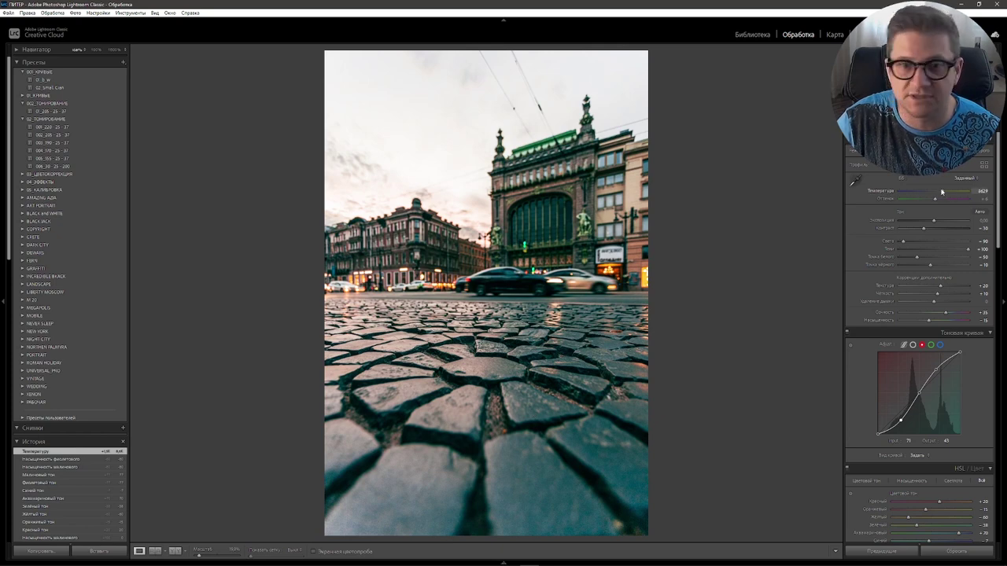
{"action": "left_click_drag", "start_coordinate": [999, 212], "coordinate": [997, 300]}
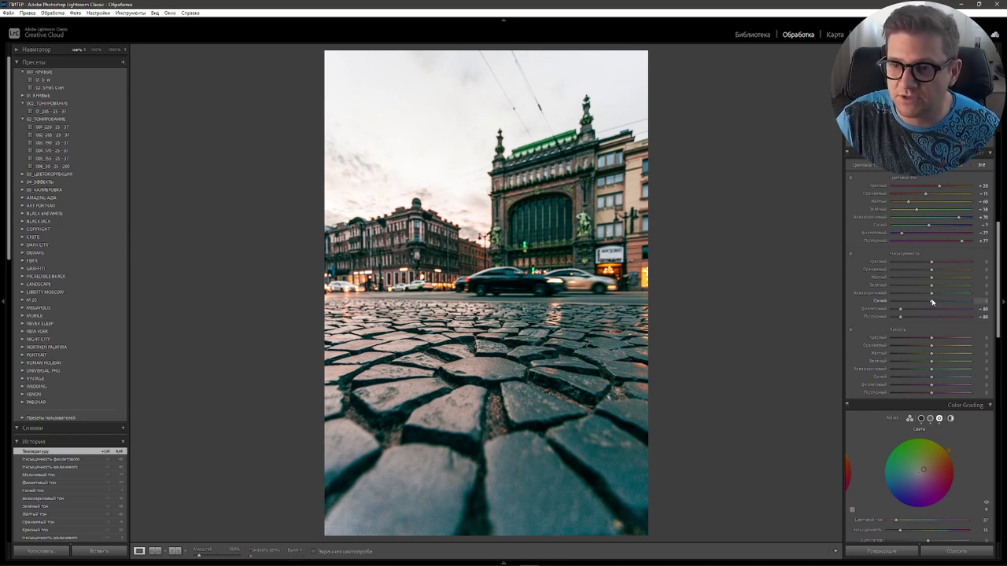
Lower saturation: blue -30, aqua -55, green -90, orange -20, red -25
{"action": "left_click_drag", "start_coordinate": [932, 302], "coordinate": [902, 306]}
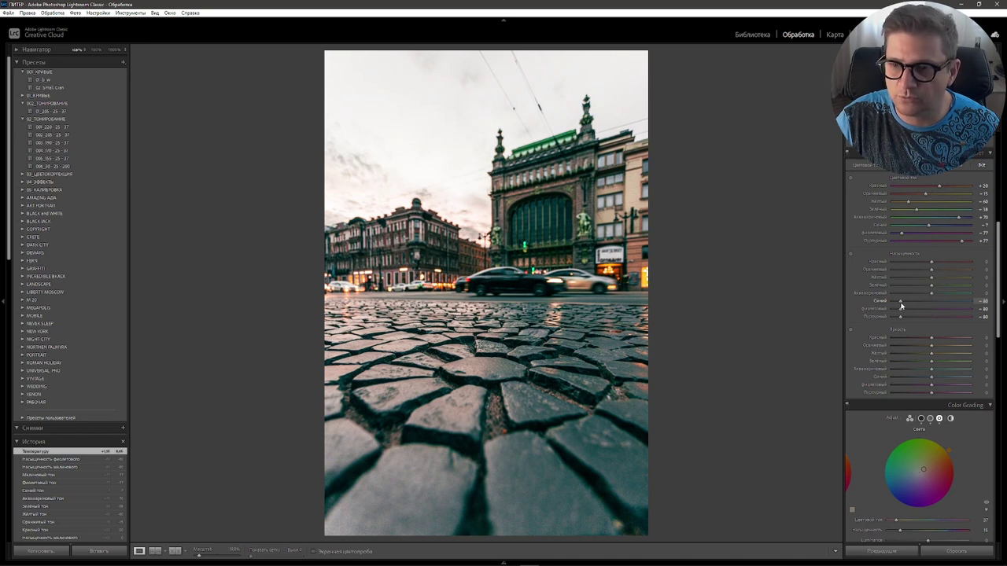
{"action": "left_click_drag", "start_coordinate": [932, 293], "coordinate": [910, 296]}
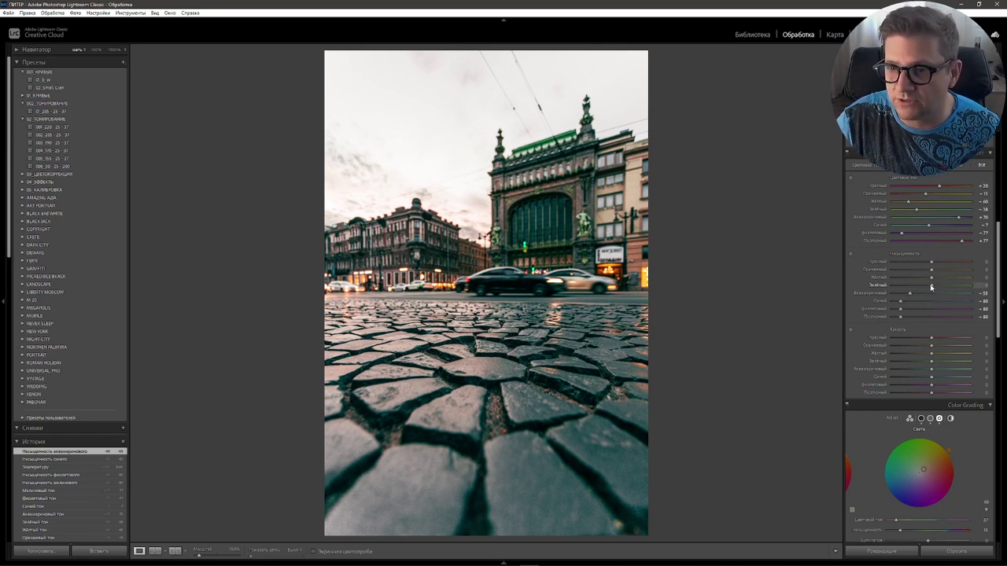
{"action": "left_click_drag", "start_coordinate": [931, 285], "coordinate": [896, 284]}
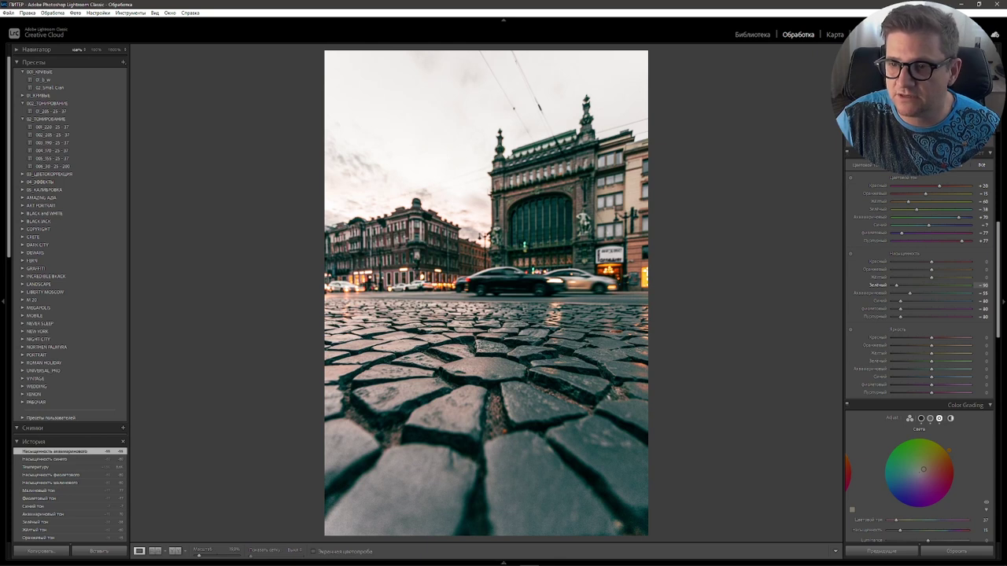
{"action": "left_click_drag", "start_coordinate": [896, 285], "coordinate": [909, 275]}
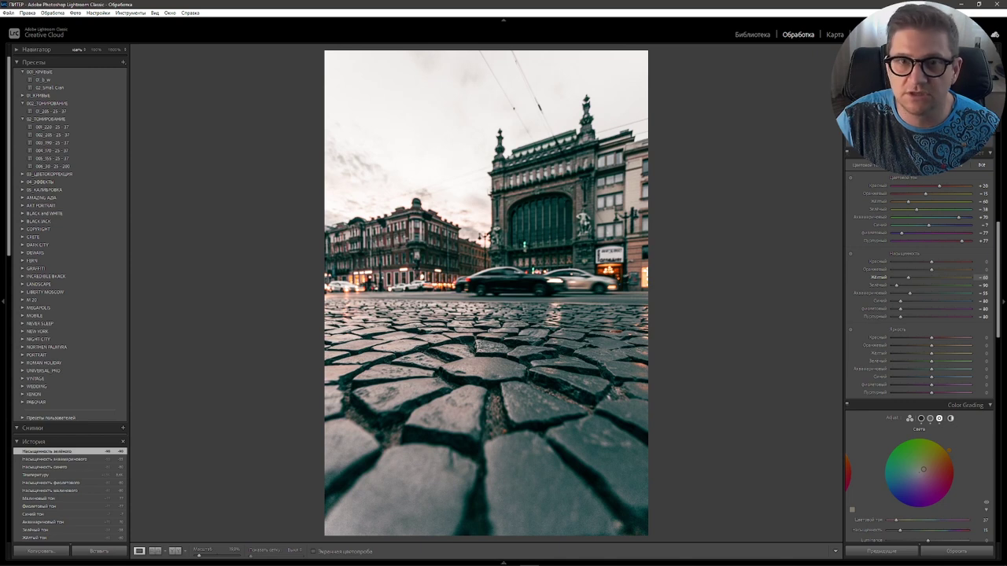
{"action": "left_click_drag", "start_coordinate": [931, 269], "coordinate": [925, 271]}
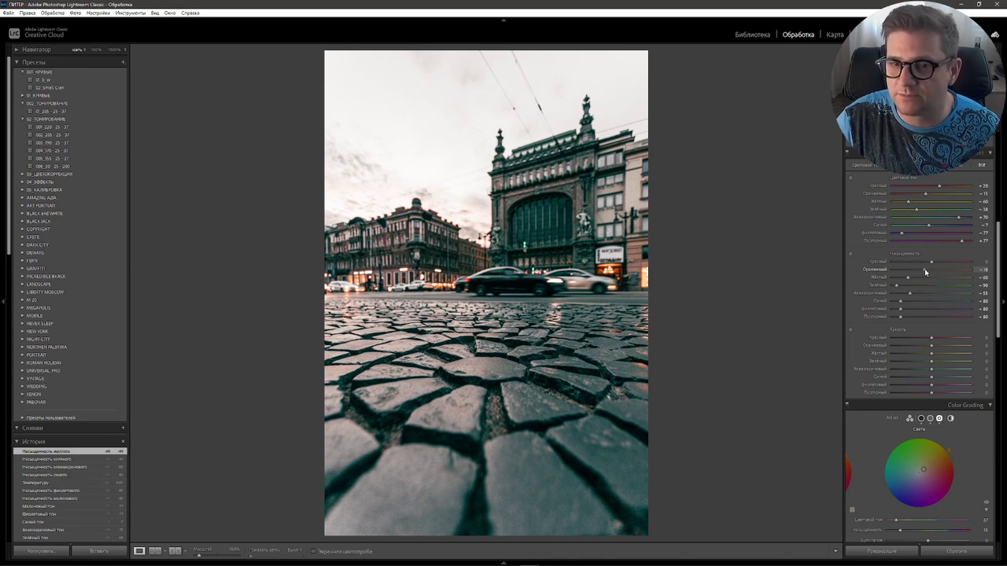
{"action": "left_click_drag", "start_coordinate": [925, 271], "coordinate": [922, 262]}
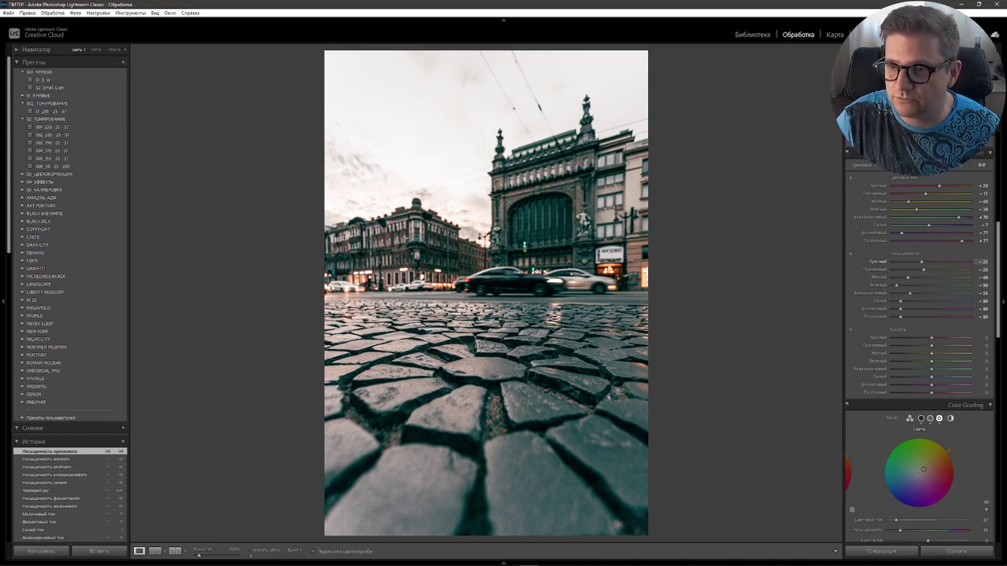
{"action": "left_click_drag", "start_coordinate": [922, 261], "coordinate": [922, 261]}
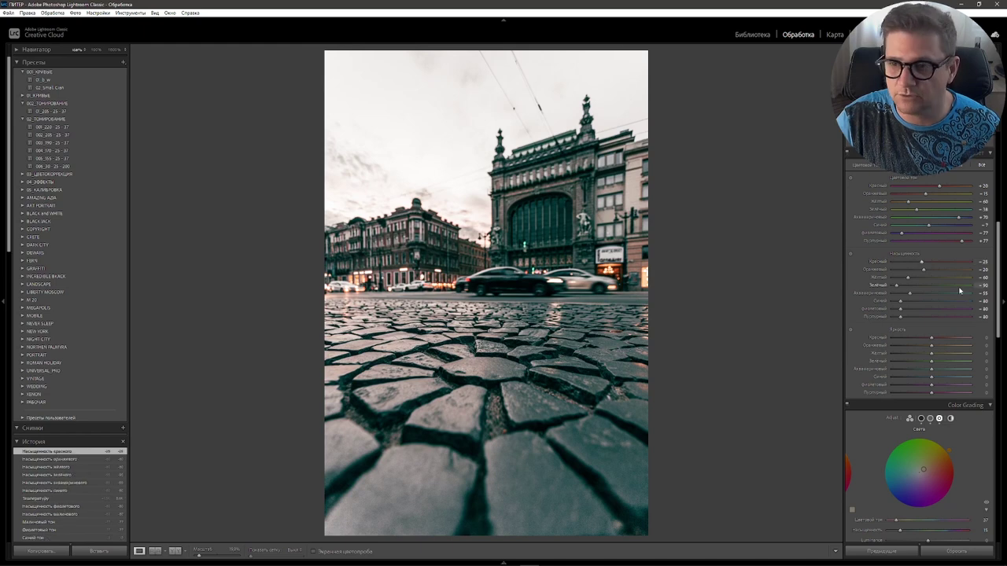
Cool Temperature from 8629 to about 7347 and set HSL Blue luminance to -20
{"action": "scroll", "coordinate": [1000, 289], "scroll_direction": "up", "scroll_amount": 5}
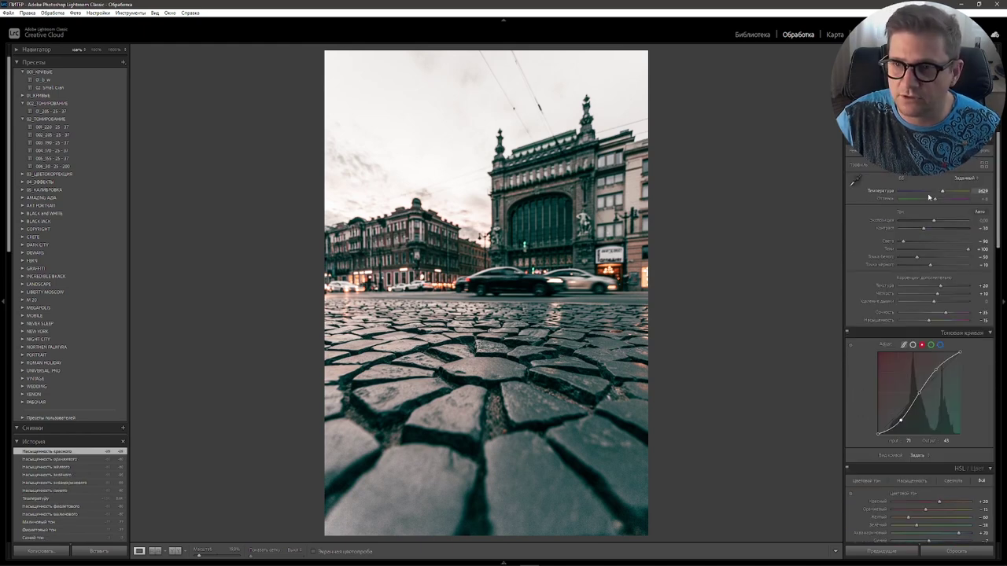
{"action": "left_click_drag", "start_coordinate": [944, 193], "coordinate": [938, 192]}
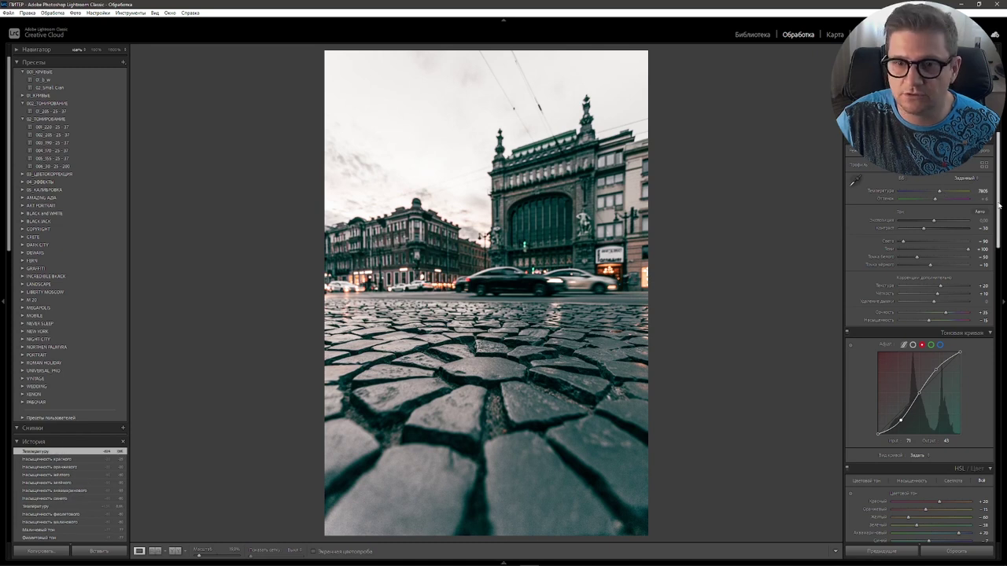
{"action": "scroll", "coordinate": [997, 206], "scroll_direction": "down", "scroll_amount": 5}
{"action": "scroll", "coordinate": [944, 314], "scroll_direction": "down", "scroll_amount": 5}
{"action": "scroll", "coordinate": [897, 409], "scroll_direction": "down", "scroll_amount": 2}
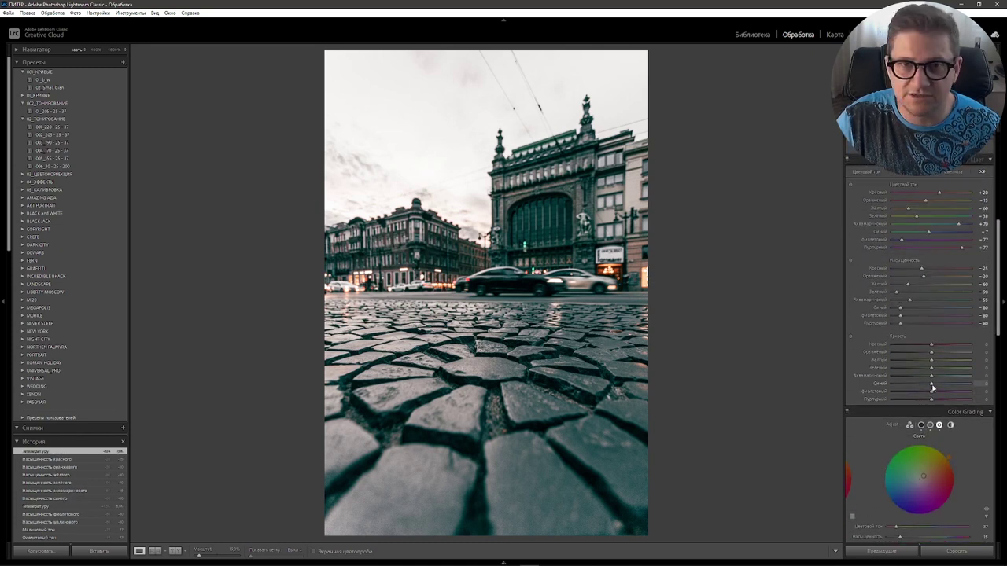
{"action": "left_click_drag", "start_coordinate": [932, 387], "coordinate": [925, 386]}
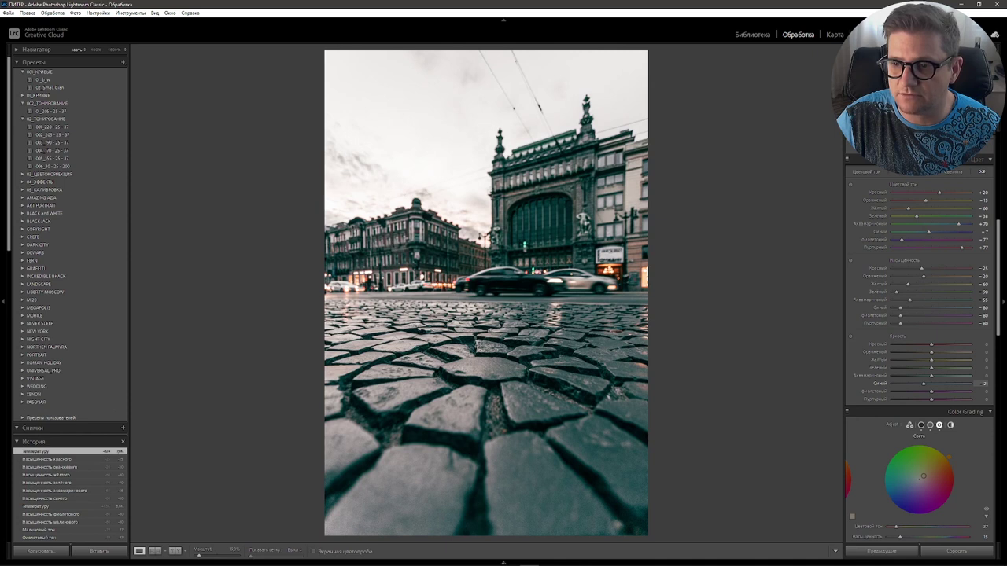
{"action": "left_click_drag", "start_coordinate": [979, 383], "coordinate": [981, 383]}
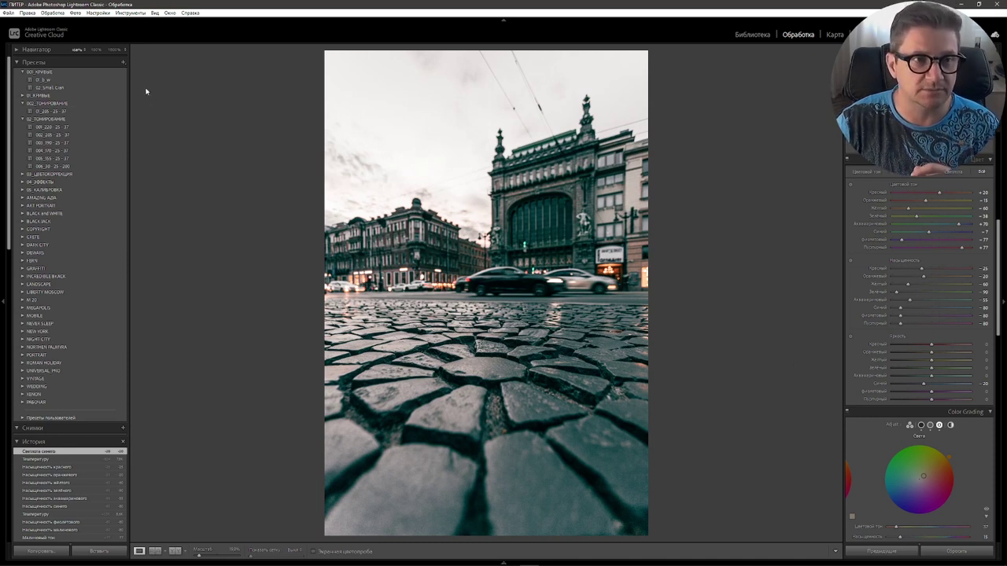
Start a new develop preset in new group 003_ЦВЕТОКОР with only Color (Цвет) settings ticked
{"action": "left_click", "coordinate": [122, 61]}
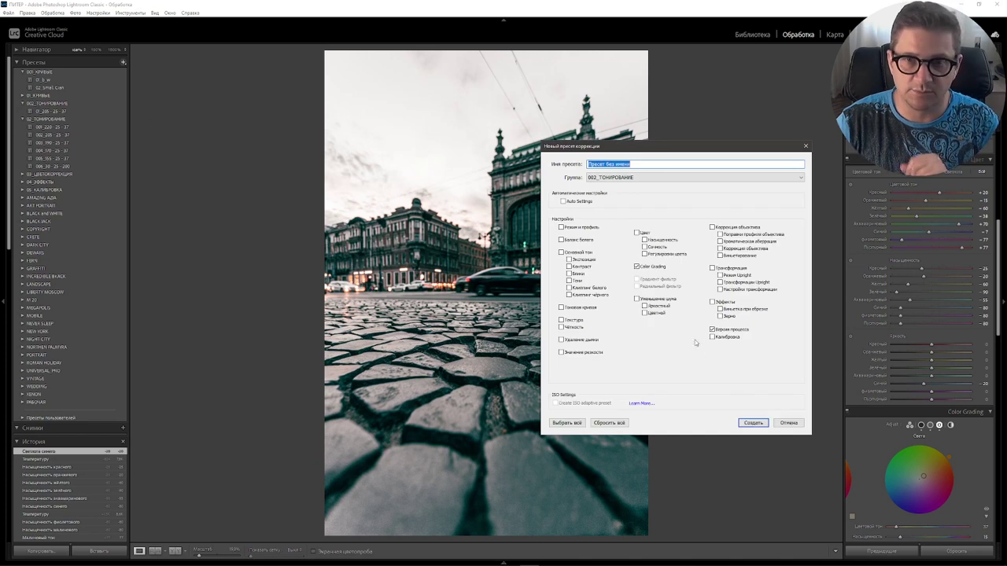
{"action": "left_click", "coordinate": [801, 178]}
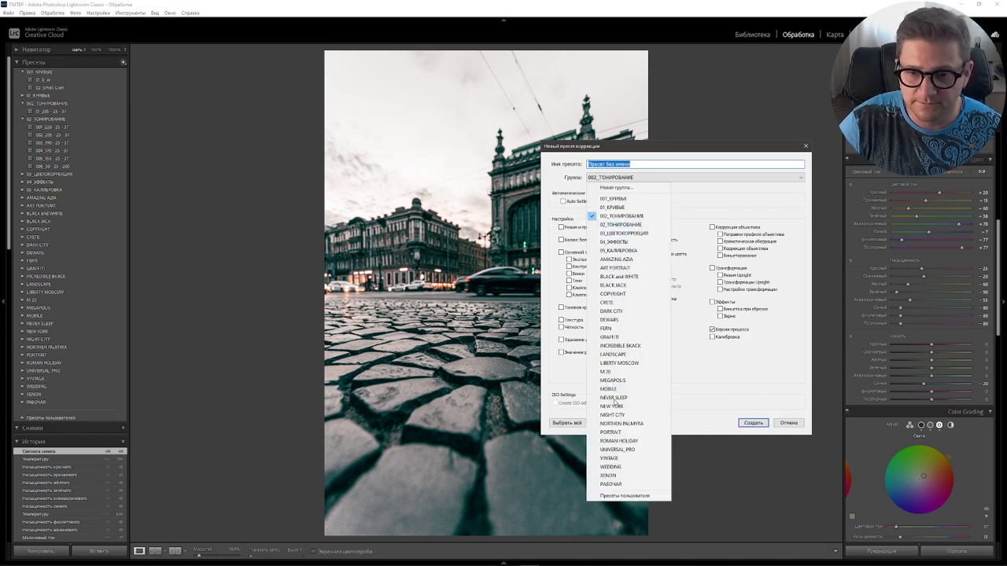
{"action": "left_click", "coordinate": [616, 187]}
{"action": "type", "text": "003_"}
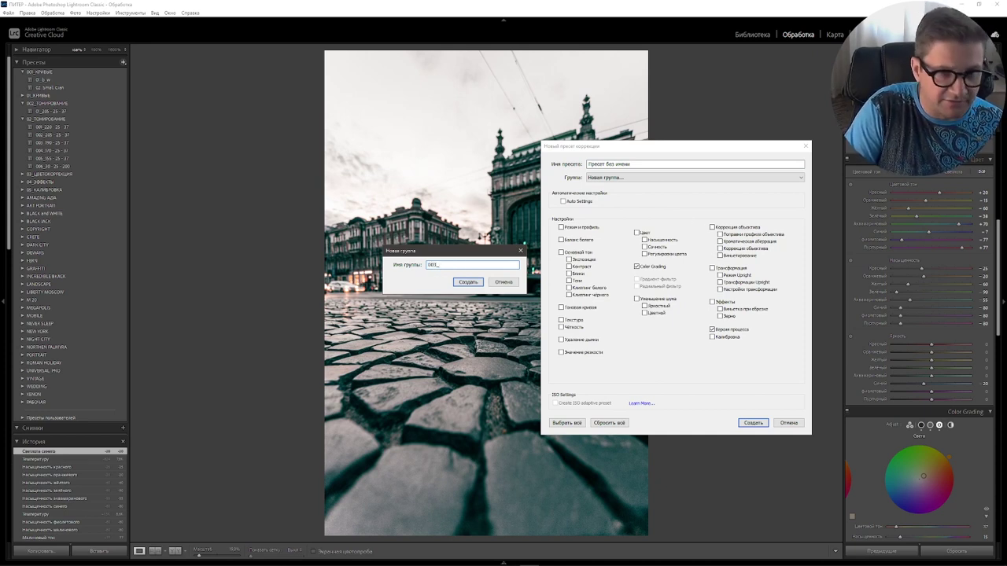
{"action": "type", "text": "ЦВЕТОКОР"}
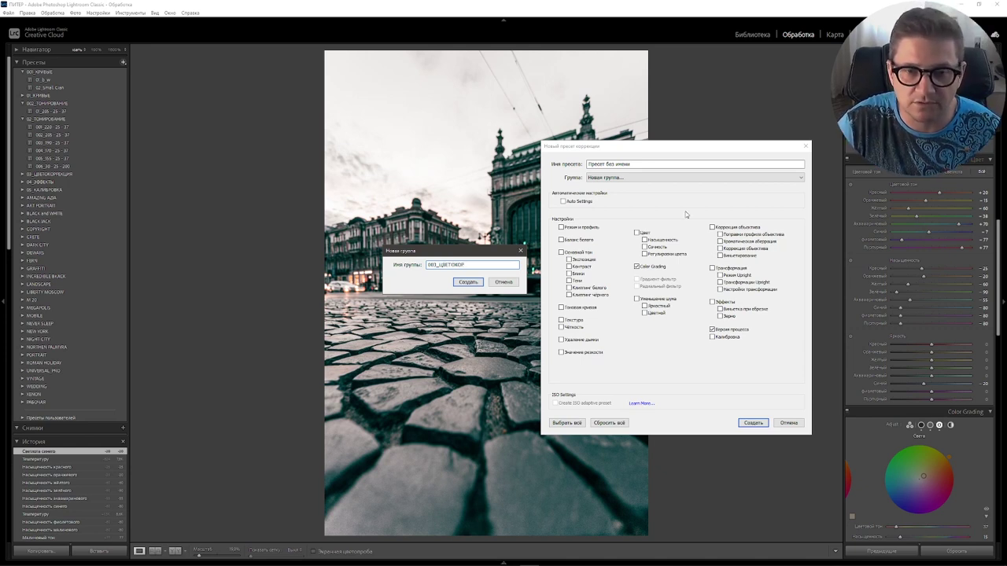
{"action": "key", "text": "Return"}
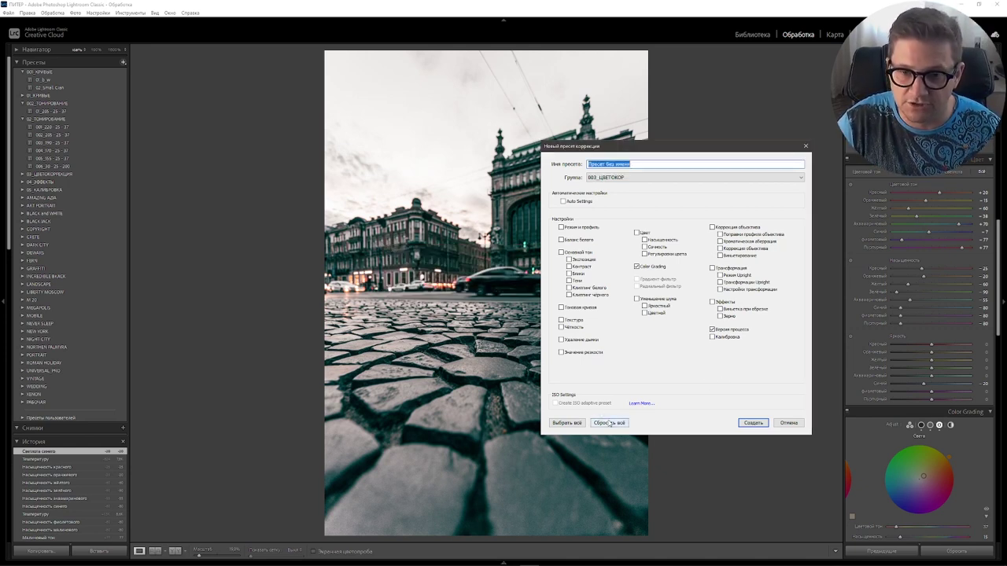
{"action": "left_click", "coordinate": [608, 423]}
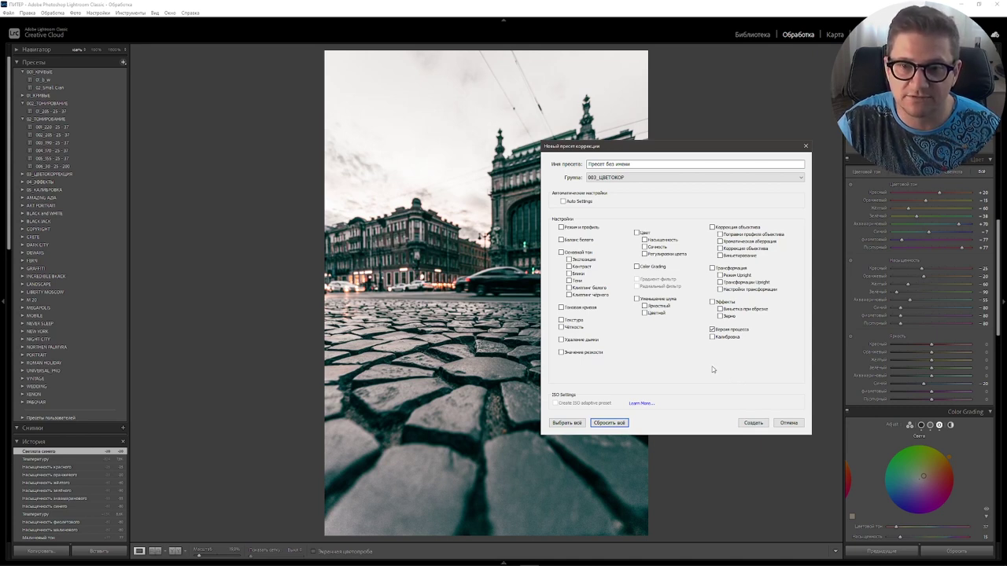
{"action": "left_click", "coordinate": [636, 233]}
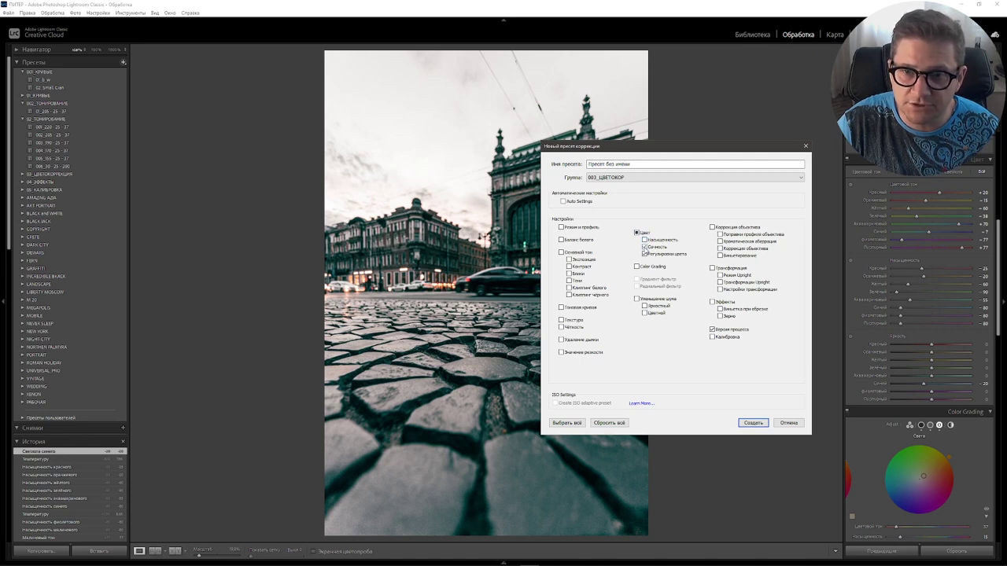
Name the colour preset 03_Street and create it
{"action": "left_click", "coordinate": [689, 367]}
{"action": "type", "text": "0"}
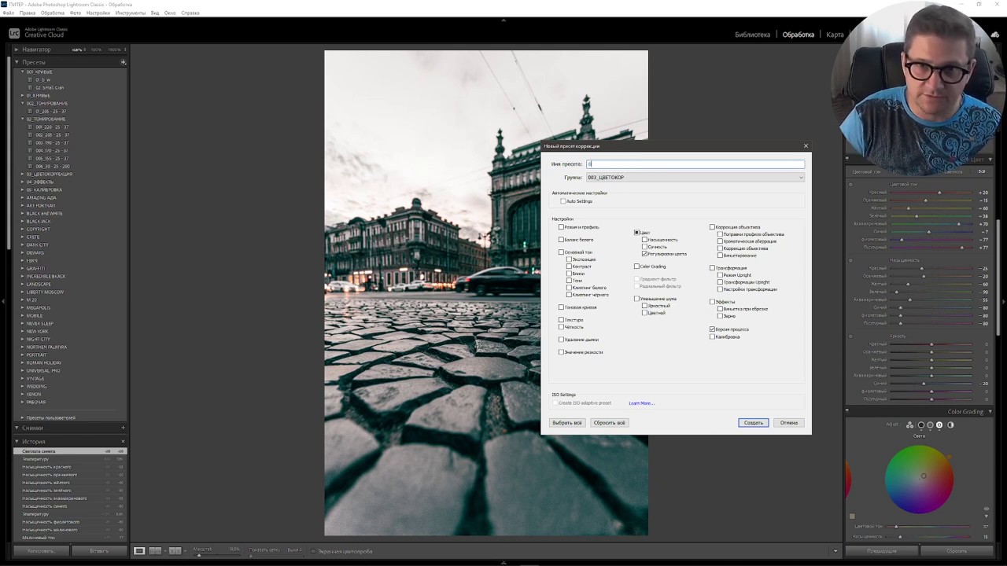
{"action": "type", "text": "3_"}
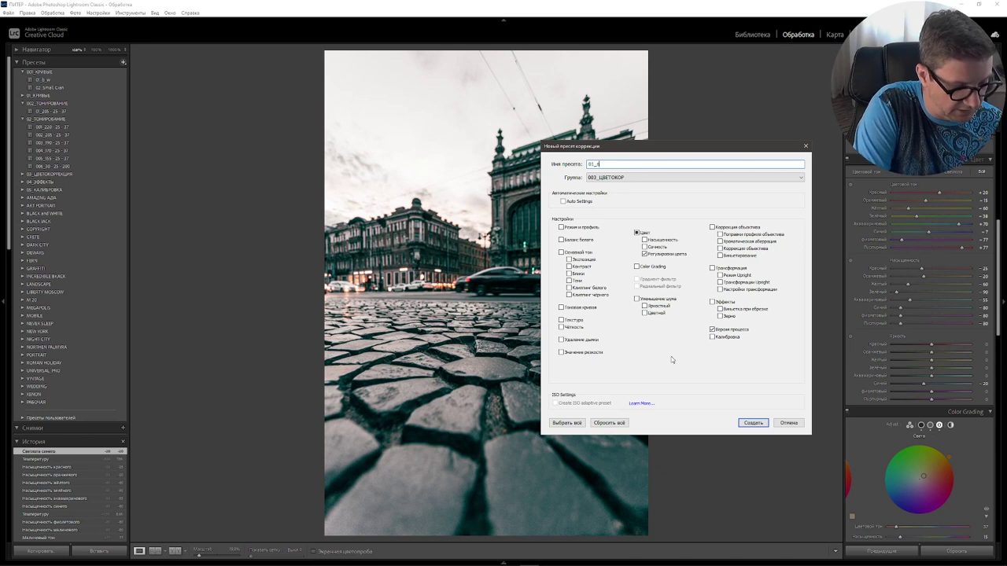
{"action": "type", "text": "ЦТ"}
{"action": "key", "text": "BackSpace"}
{"action": "key", "text": "BackSpace"}
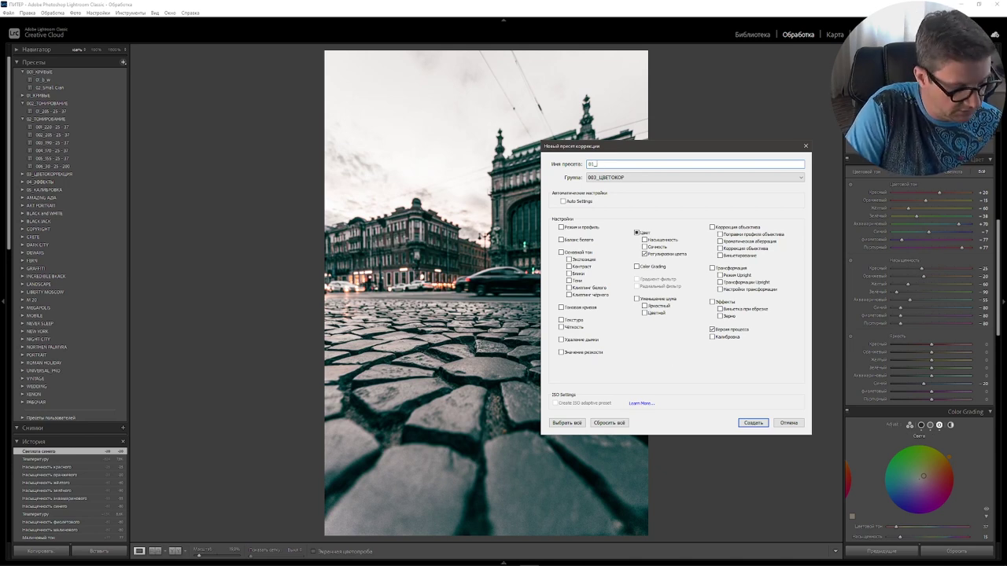
{"action": "type", "text": "Street"}
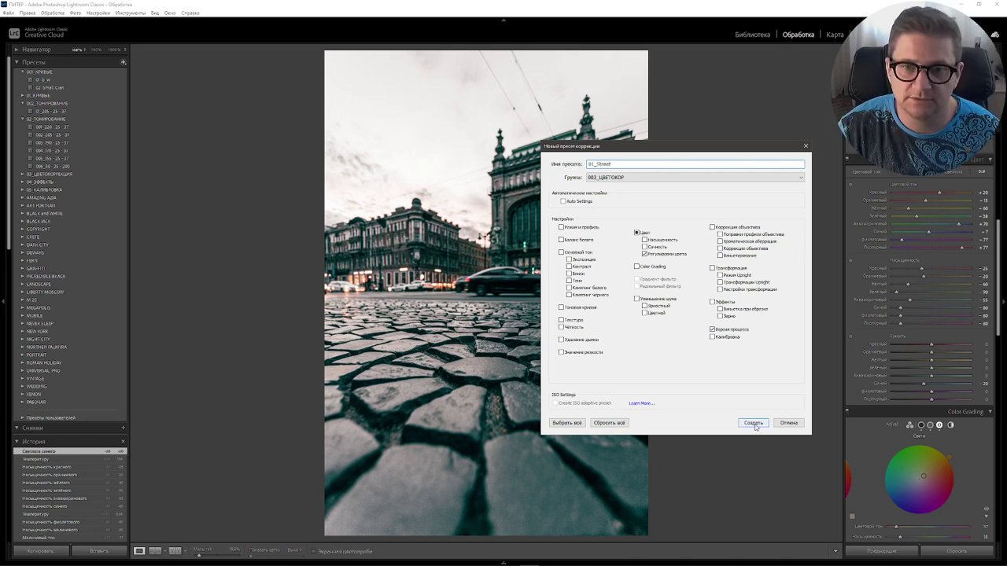
{"action": "left_click", "coordinate": [753, 423]}
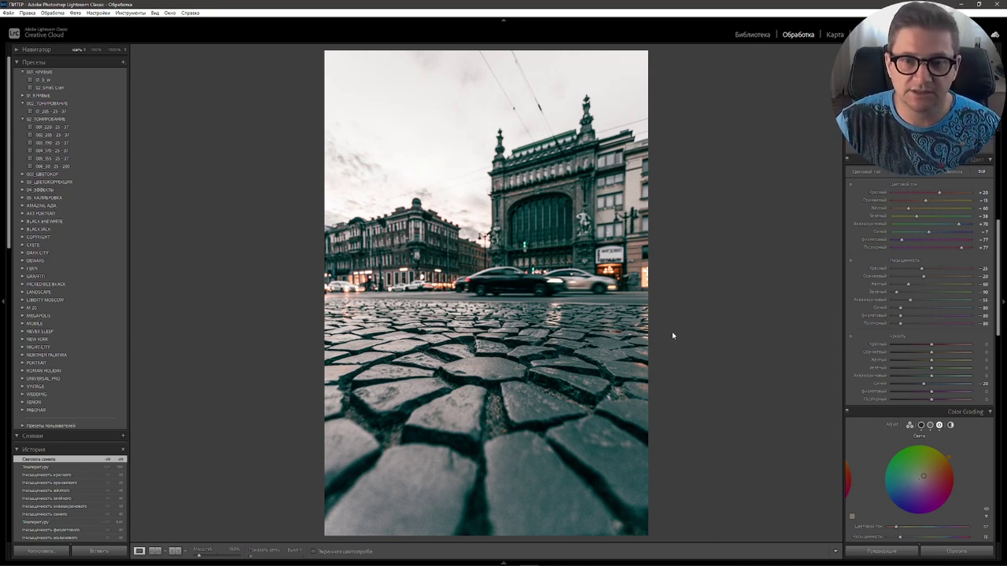
Expand the 04_ЭФФЕКТЫ preset group and scroll the Develop panel down to Effects
{"action": "left_click", "coordinate": [23, 189]}
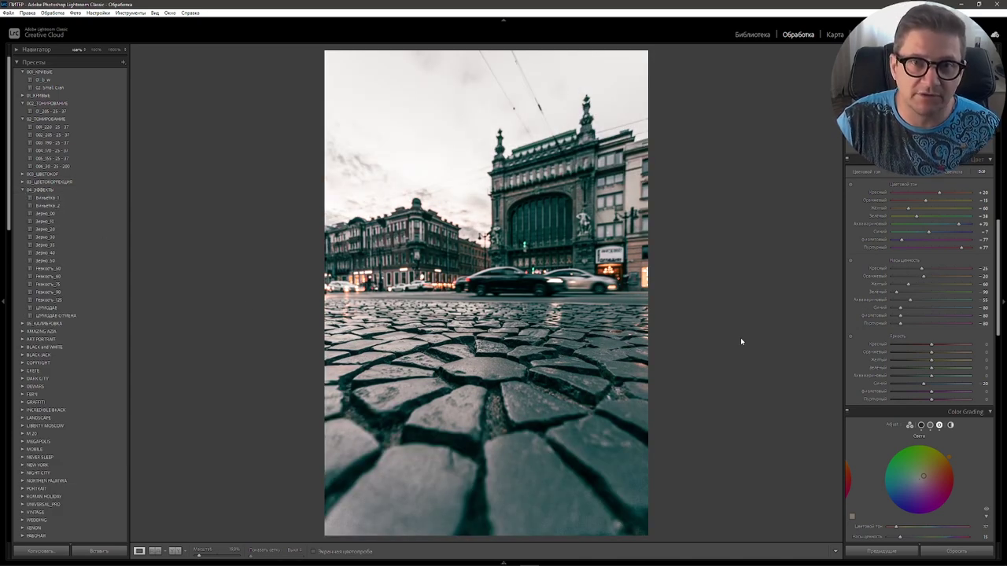
{"action": "left_click_drag", "start_coordinate": [1000, 256], "coordinate": [1001, 340]}
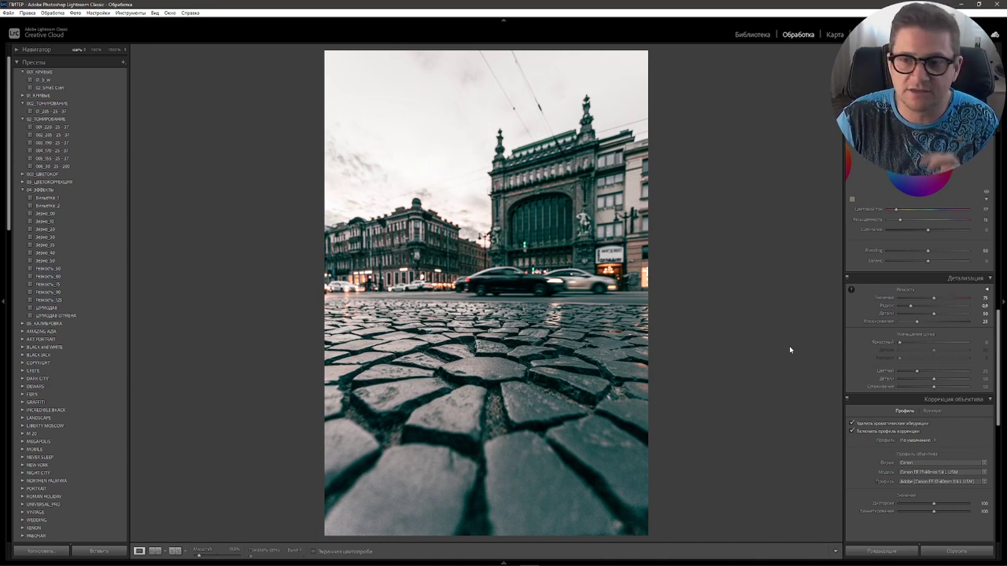
{"action": "scroll", "coordinate": [989, 410], "scroll_direction": "down", "scroll_amount": 3}
{"action": "scroll", "coordinate": [989, 410], "scroll_direction": "down", "scroll_amount": 2}
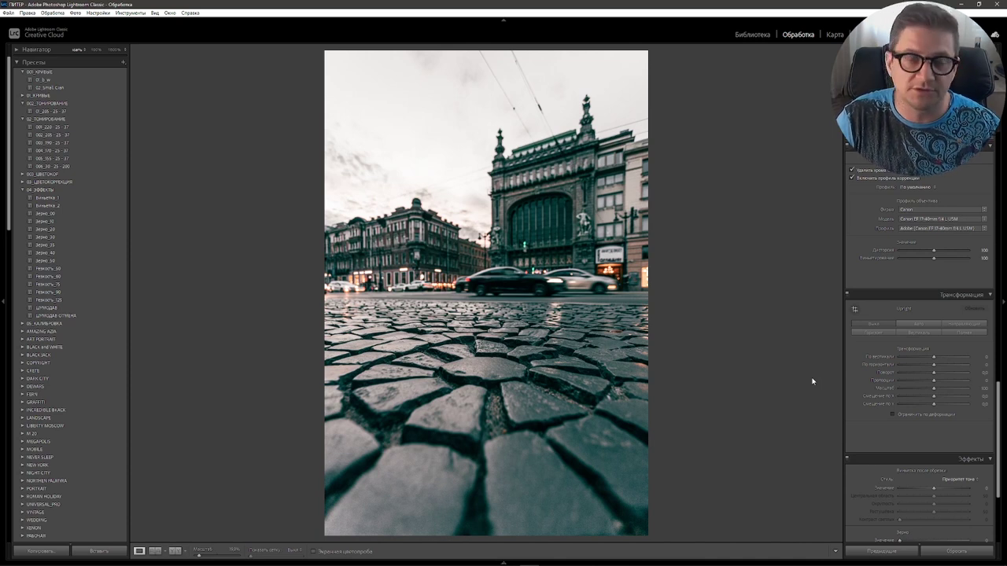
Add a post-crop vignette: amount -30, midpoint 35, roundness +50, then compare effects off and on
{"action": "scroll", "coordinate": [929, 395], "scroll_direction": "down", "scroll_amount": 3}
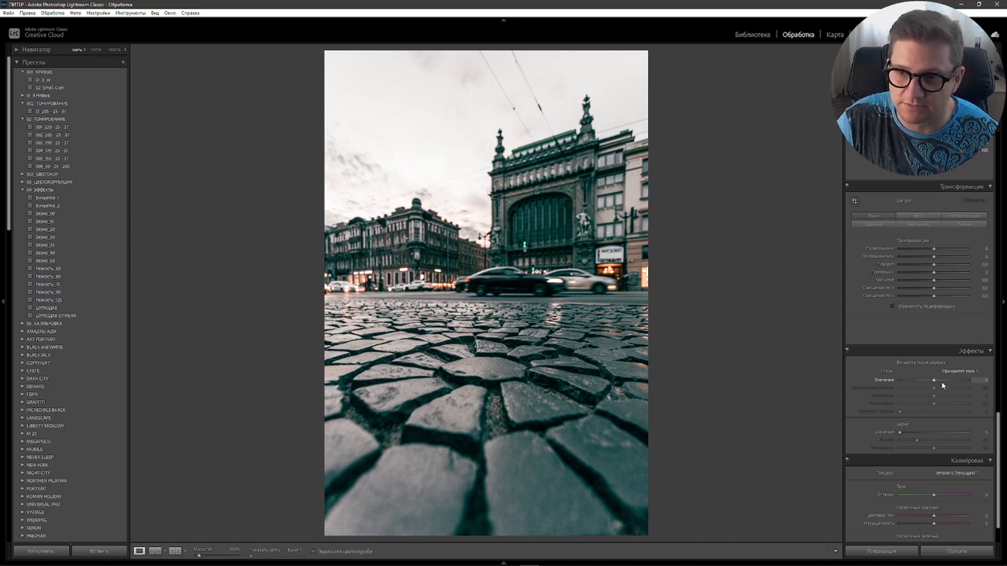
{"action": "left_click_drag", "start_coordinate": [934, 381], "coordinate": [924, 381]}
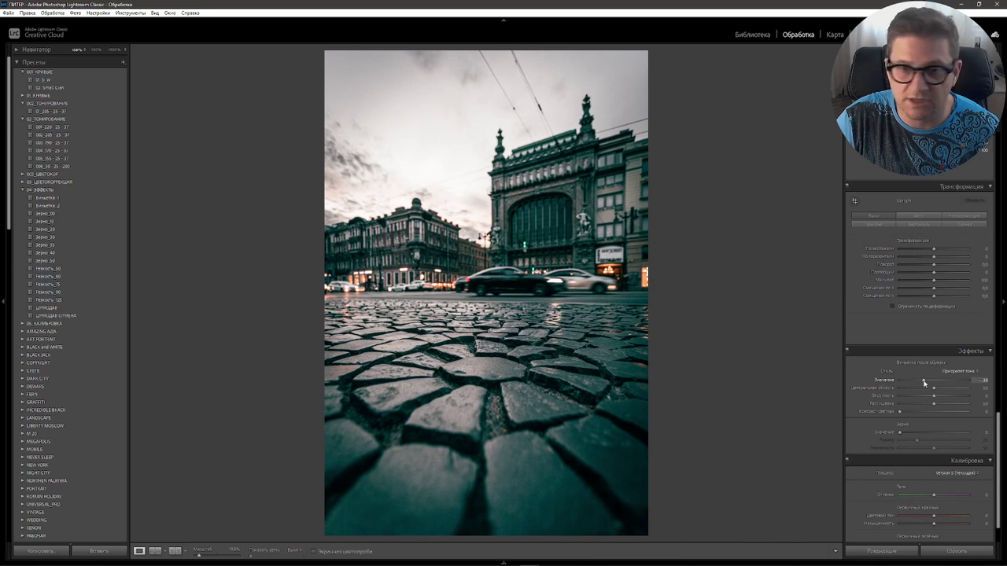
{"action": "left_click_drag", "start_coordinate": [935, 391], "coordinate": [924, 391]}
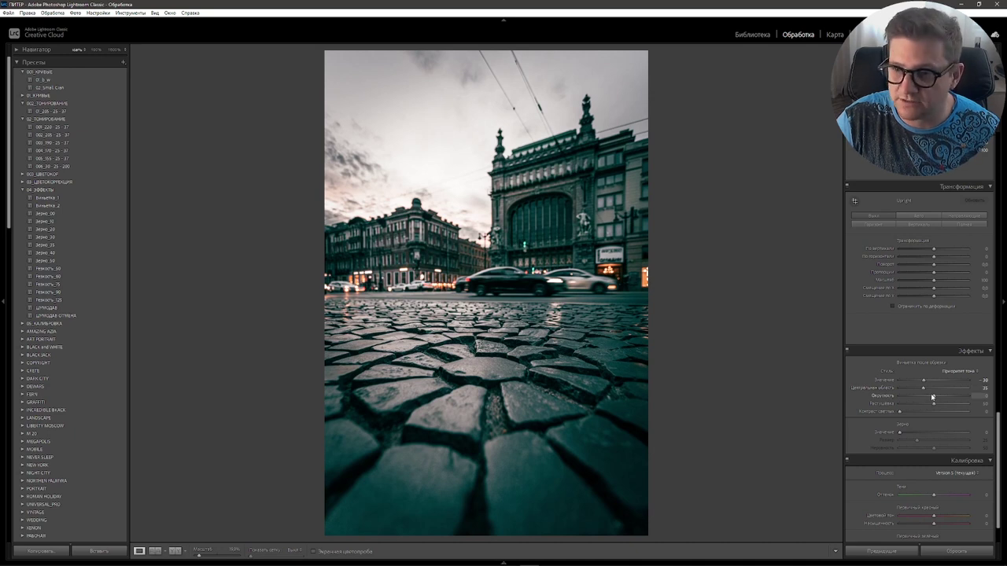
{"action": "left_click_drag", "start_coordinate": [934, 396], "coordinate": [967, 404]}
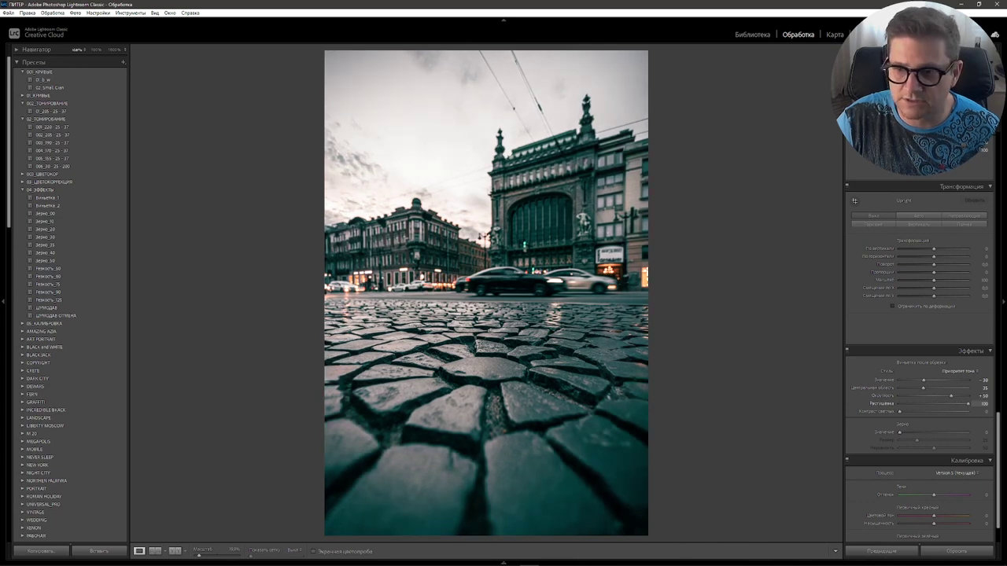
{"action": "left_click", "coordinate": [848, 351]}
{"action": "left_click", "coordinate": [847, 352]}
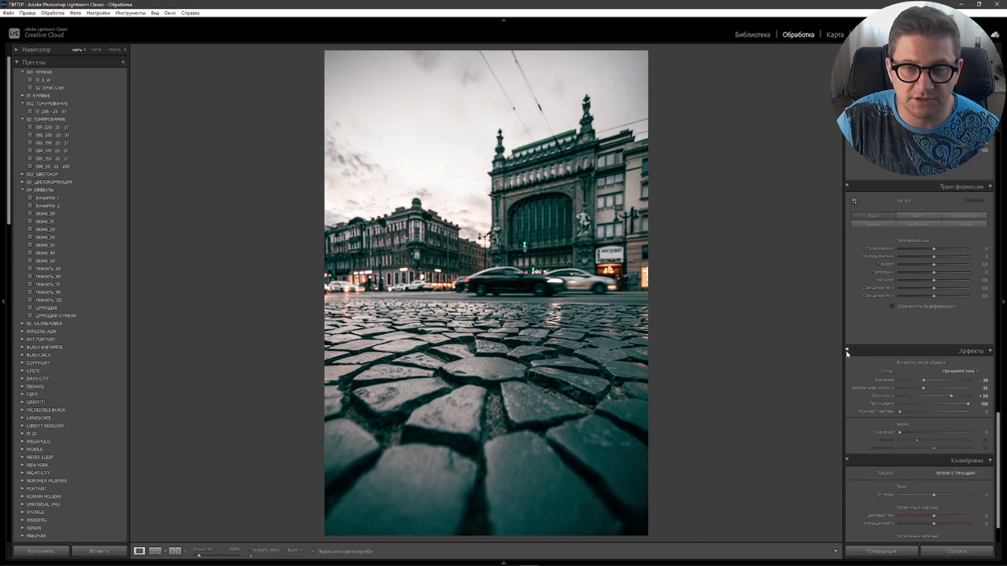
Set grain amount to 10 and grain size to 35
{"action": "left_click", "coordinate": [984, 431]}
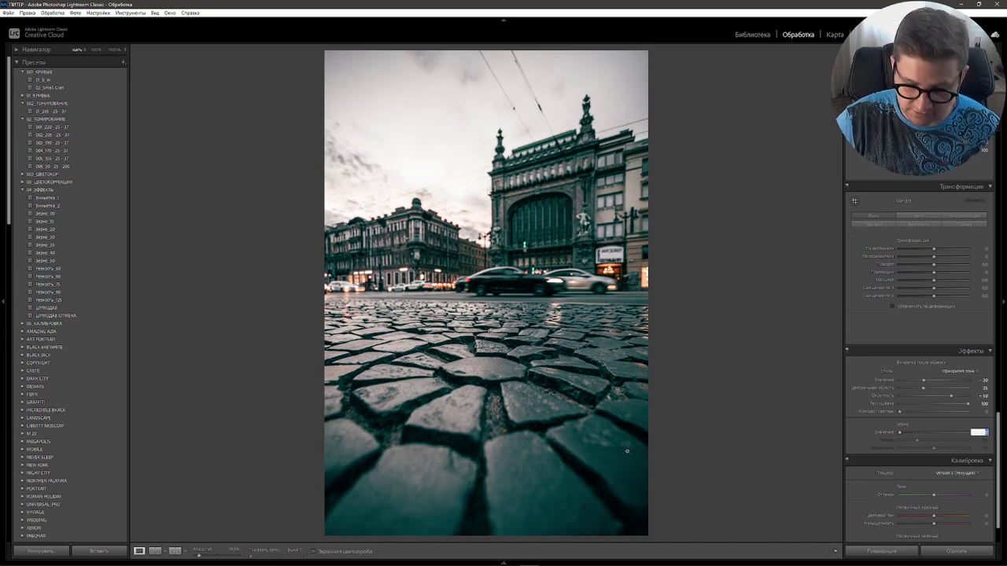
{"action": "type", "text": "10"}
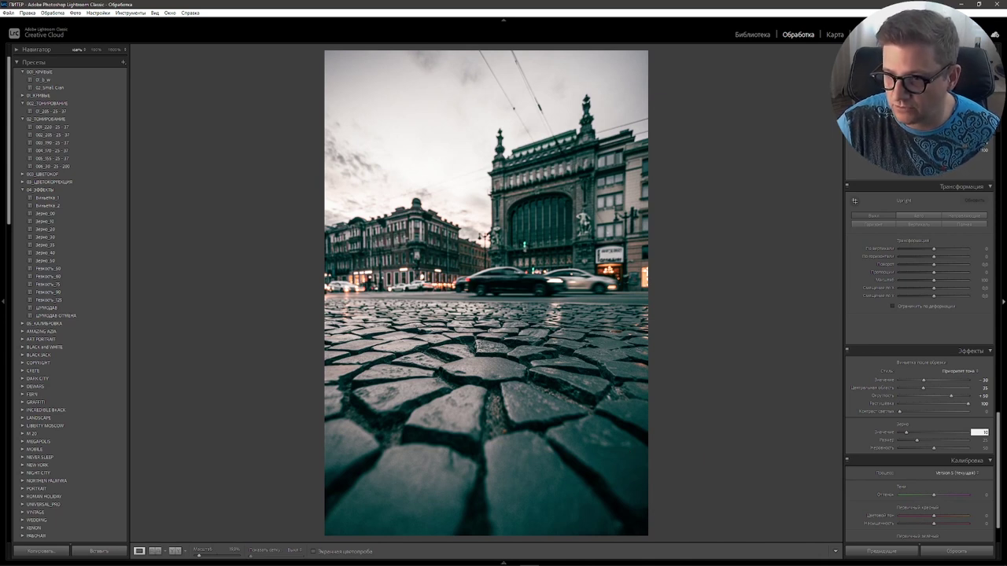
{"action": "key", "text": "Tab"}
{"action": "type", "text": "5"}
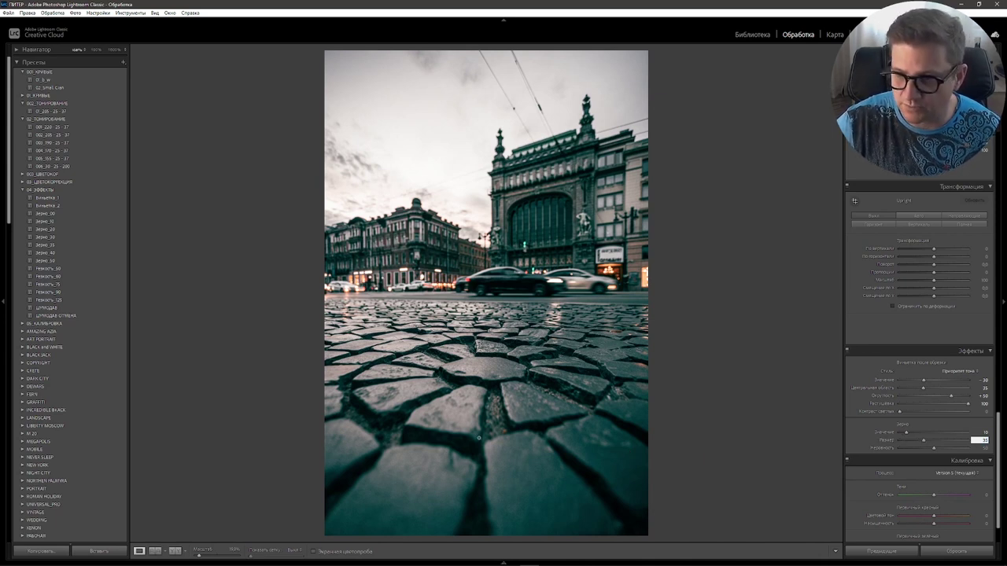
{"action": "left_click", "coordinate": [985, 448]}
{"action": "type", "text": "75"}
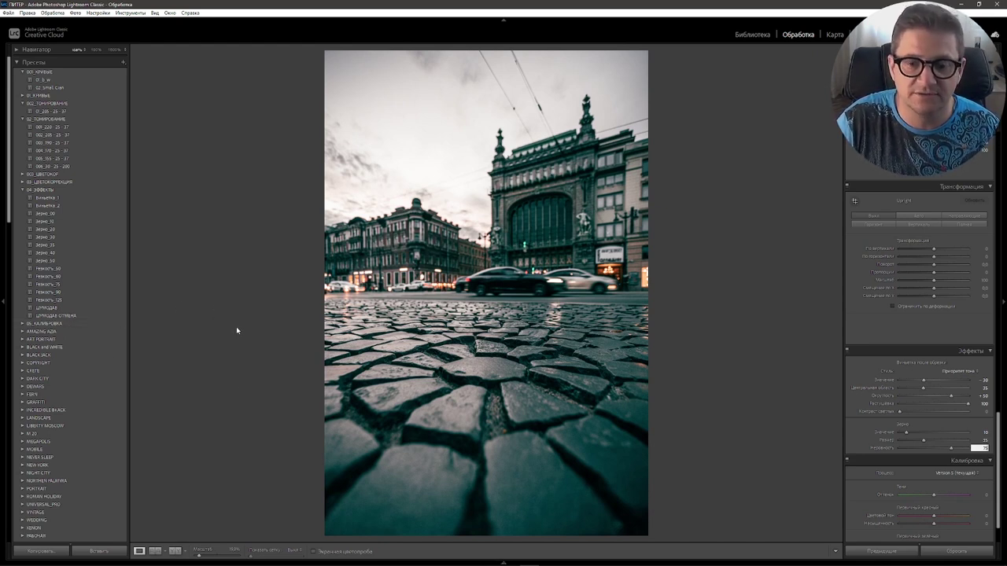
Start a new develop preset in a new group named 004_ЭФФЕКТ
{"action": "left_click", "coordinate": [123, 61]}
{"action": "left_click", "coordinate": [147, 71]}
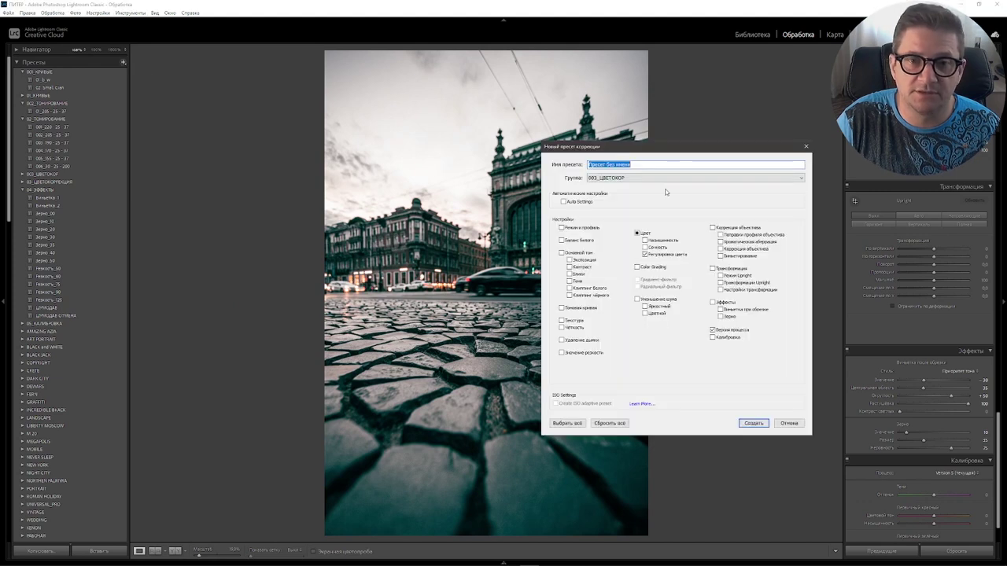
{"action": "left_click", "coordinate": [801, 178]}
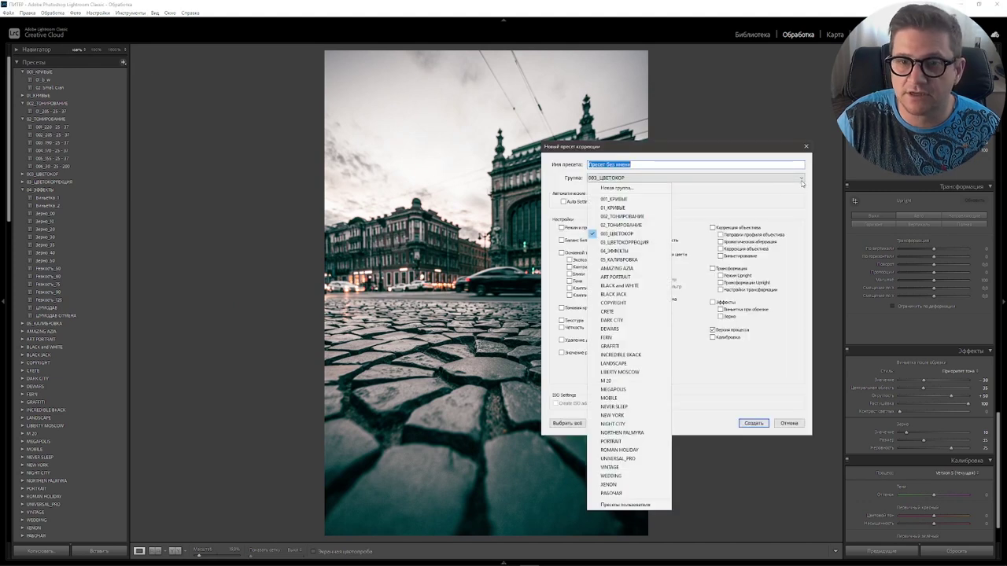
{"action": "left_click", "coordinate": [637, 189]}
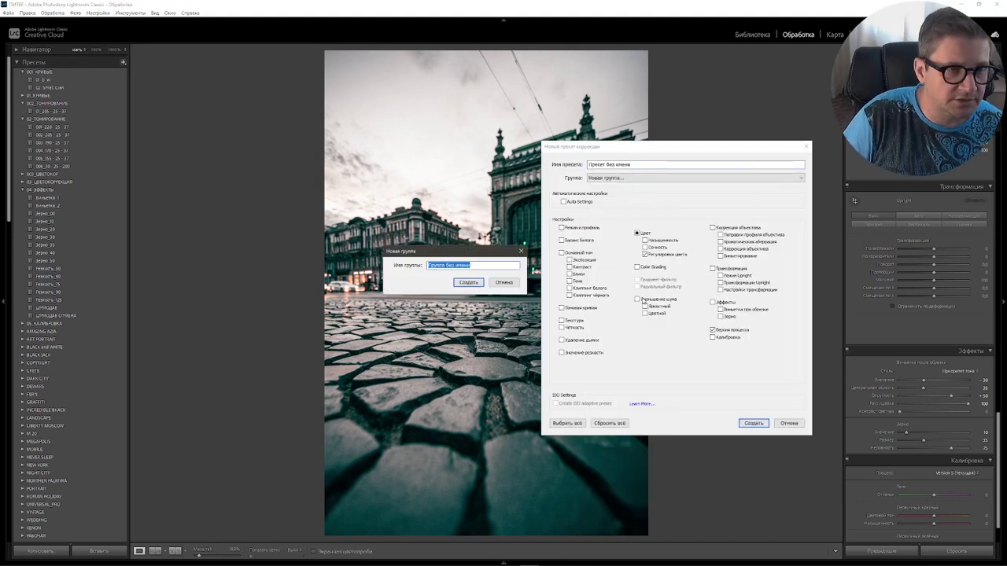
{"action": "type", "text": "004_"}
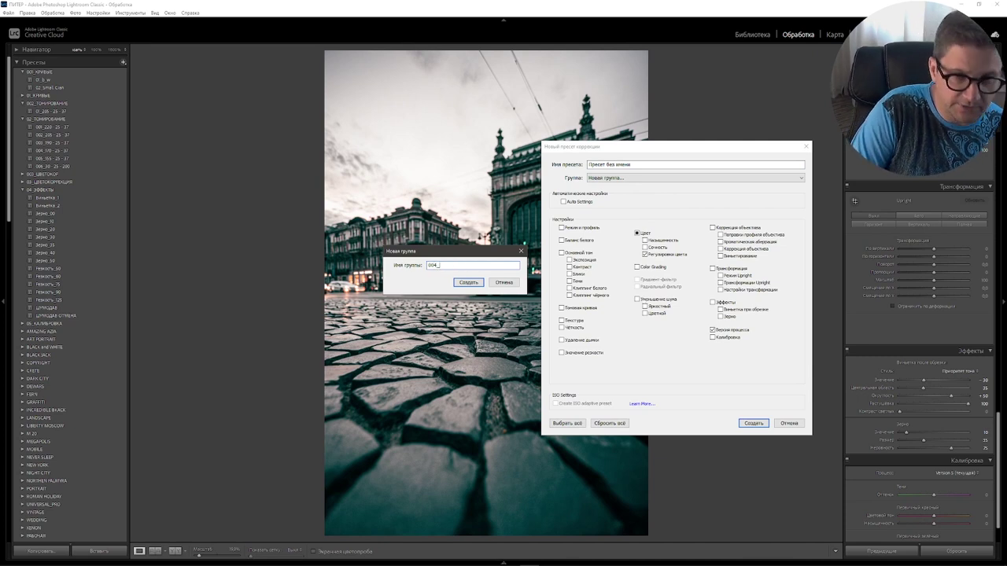
{"action": "type", "text": "ЭФФЕКТ"}
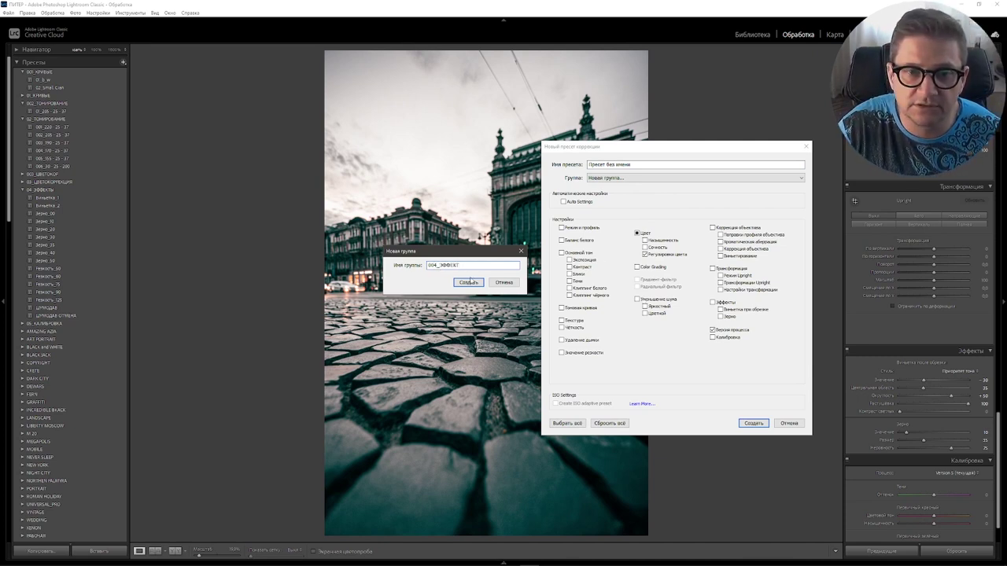
{"action": "left_click", "coordinate": [469, 284]}
Include only Post-Crop Vignetting, name the preset '01_vint 30', and create it
{"action": "left_click", "coordinate": [610, 423]}
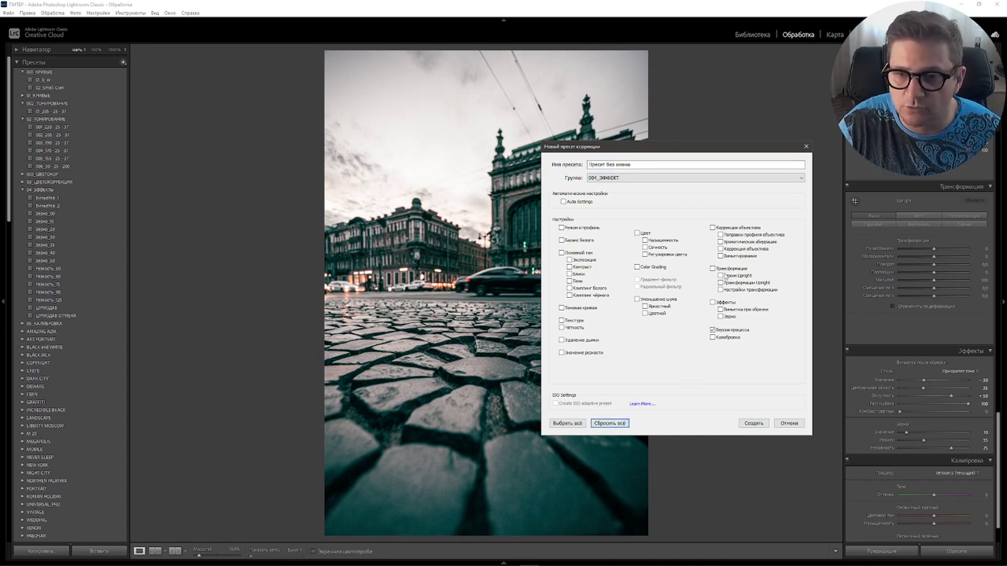
{"action": "left_click", "coordinate": [720, 310]}
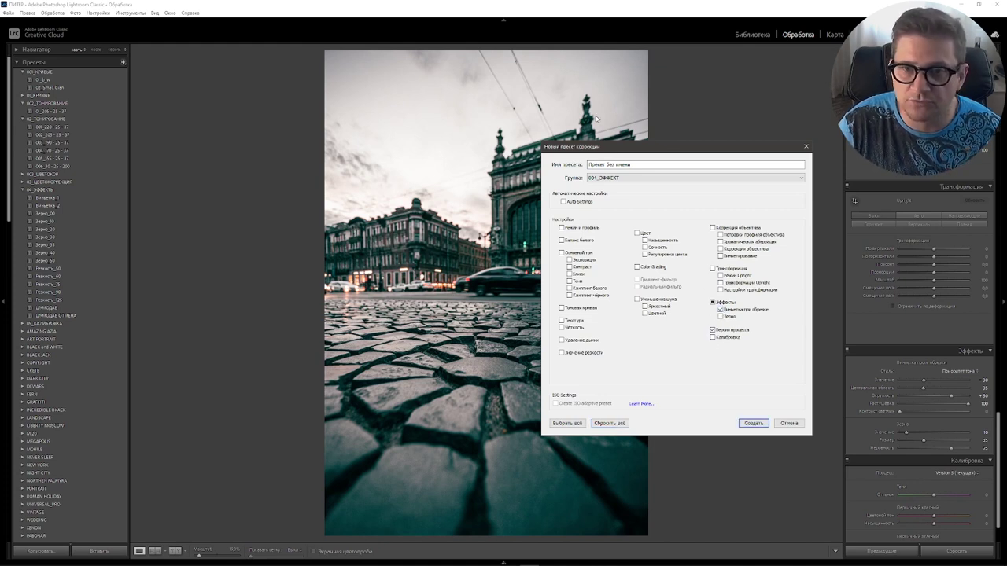
{"action": "triple_click", "coordinate": [629, 164]}
{"action": "type", "text": "01"}
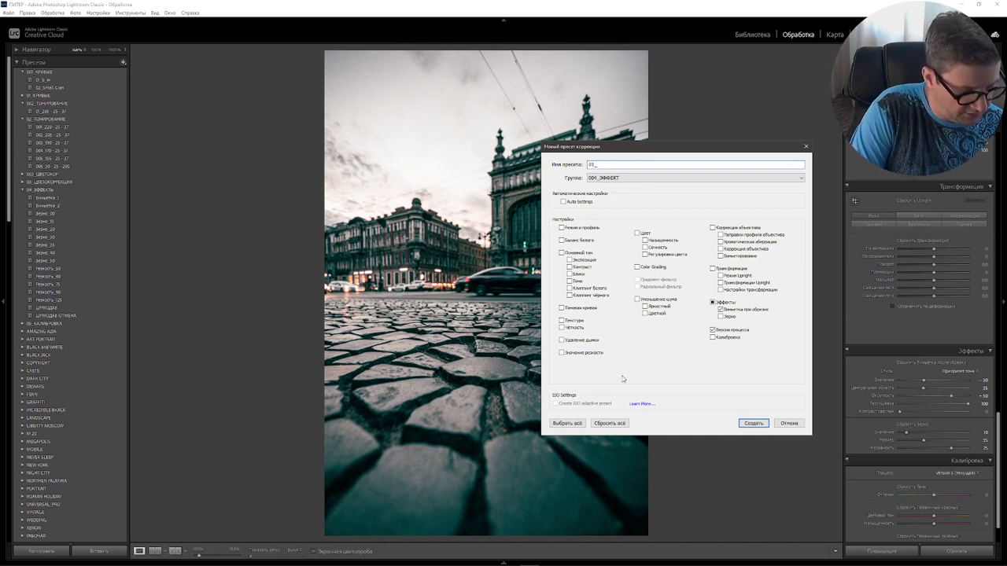
{"action": "type", "text": "_vin"}
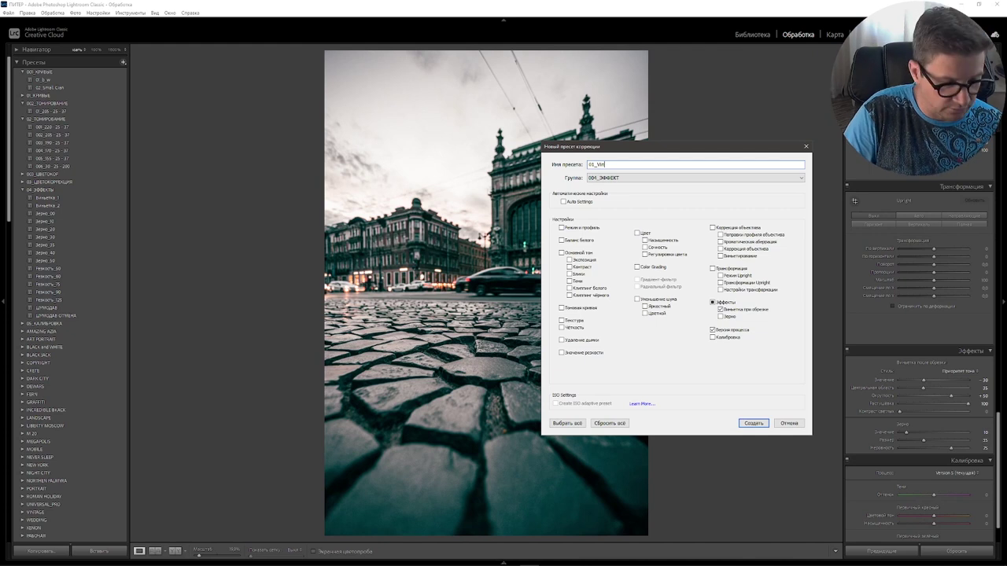
{"action": "type", "text": "t 30"}
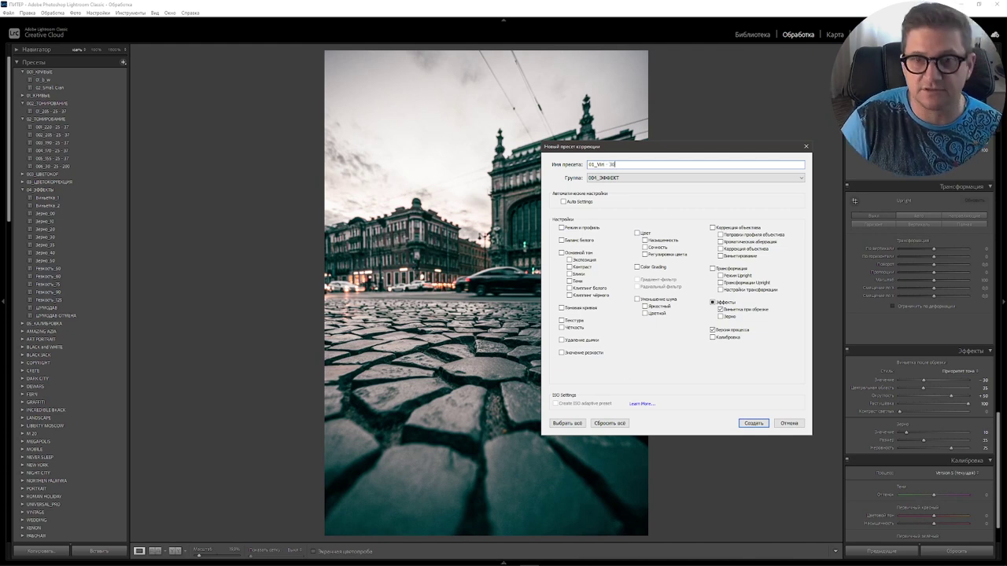
{"action": "left_click", "coordinate": [753, 424]}
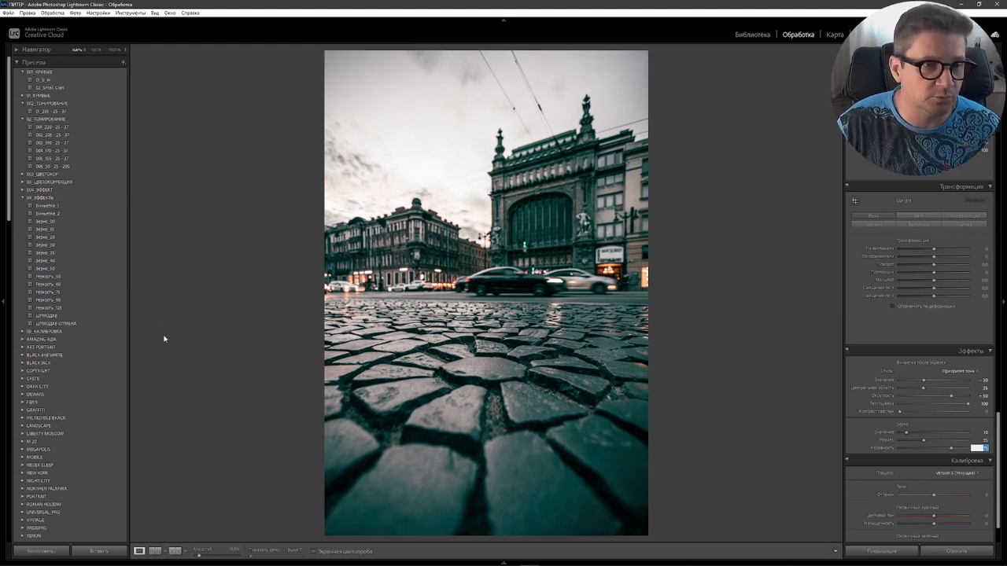
Expand 05_КАЛИБРОВКА and set Blue Primary hue -25, saturation +10, checking the shop window at 100%
{"action": "left_click", "coordinate": [37, 332]}
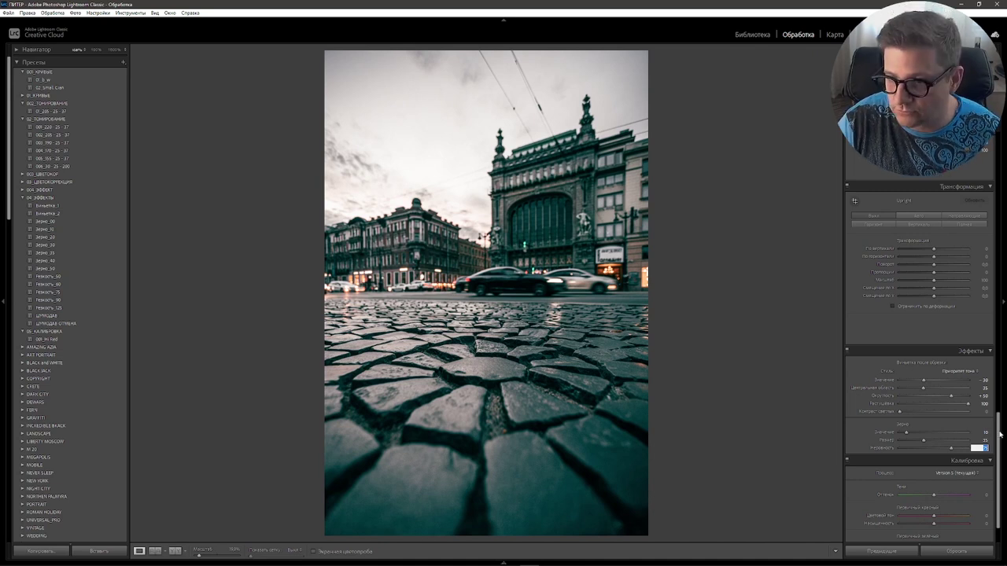
{"action": "scroll", "coordinate": [1000, 464], "scroll_direction": "down", "scroll_amount": 2}
{"action": "key", "text": "Return"}
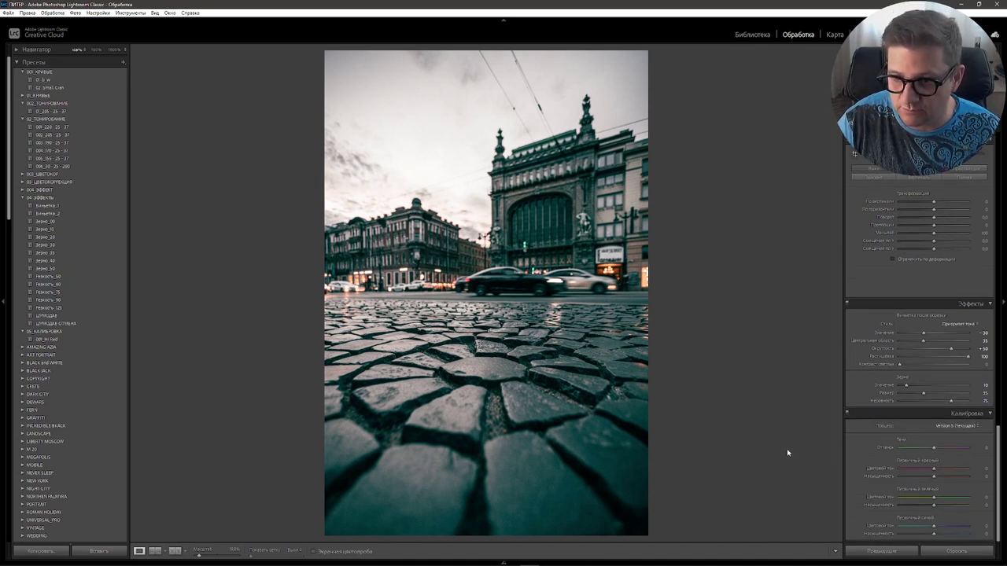
{"action": "left_click_drag", "start_coordinate": [933, 527], "coordinate": [925, 527]}
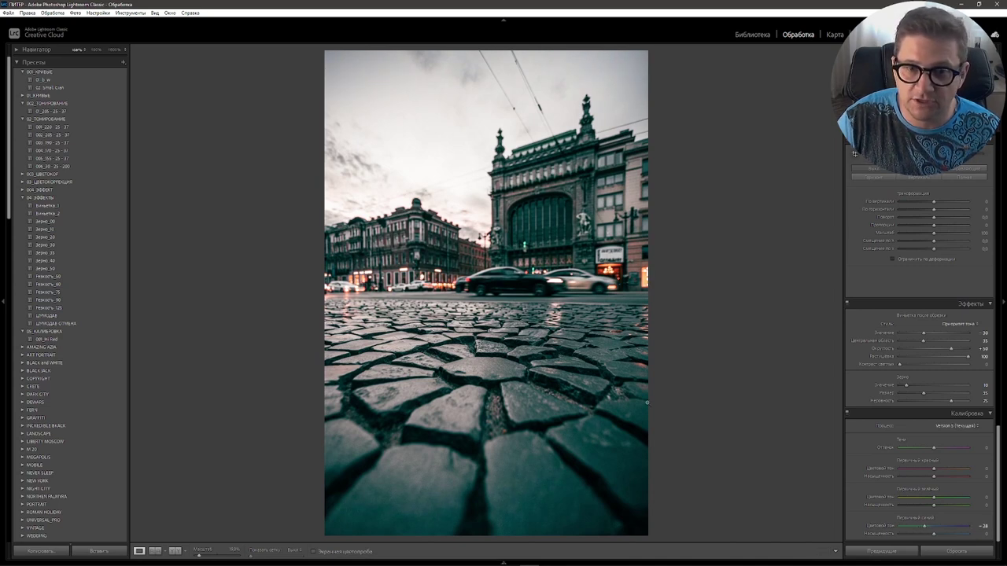
{"action": "left_click", "coordinate": [600, 271]}
{"action": "left_click_drag", "start_coordinate": [688, 317], "coordinate": [431, 274]}
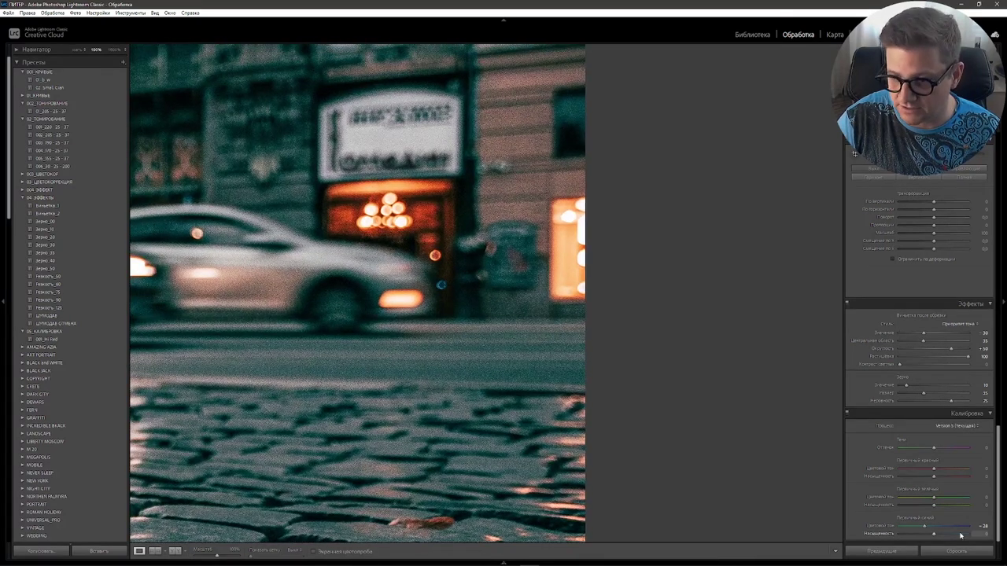
{"action": "left_click_drag", "start_coordinate": [923, 527], "coordinate": [925, 532]}
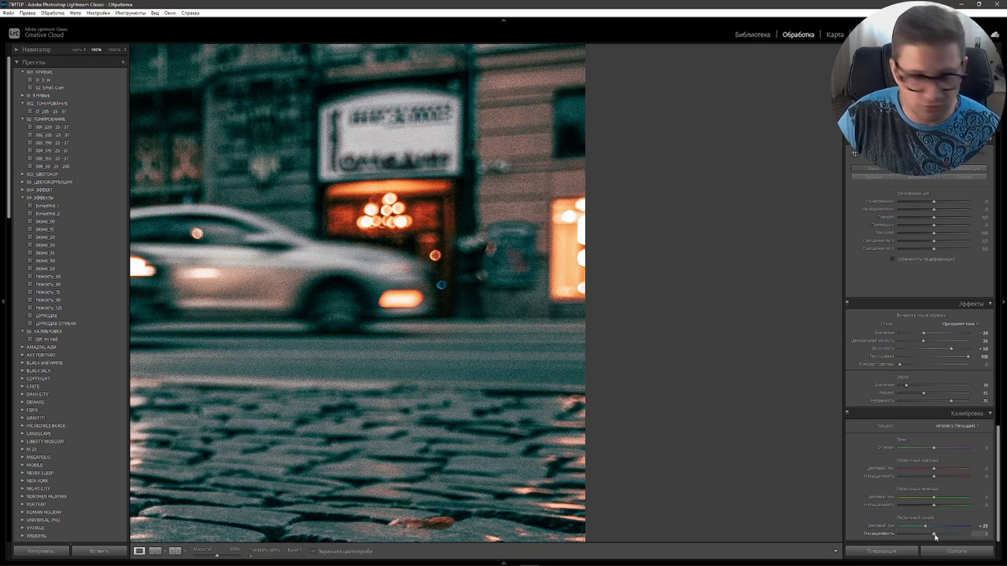
{"action": "left_click_drag", "start_coordinate": [931, 538], "coordinate": [937, 538]}
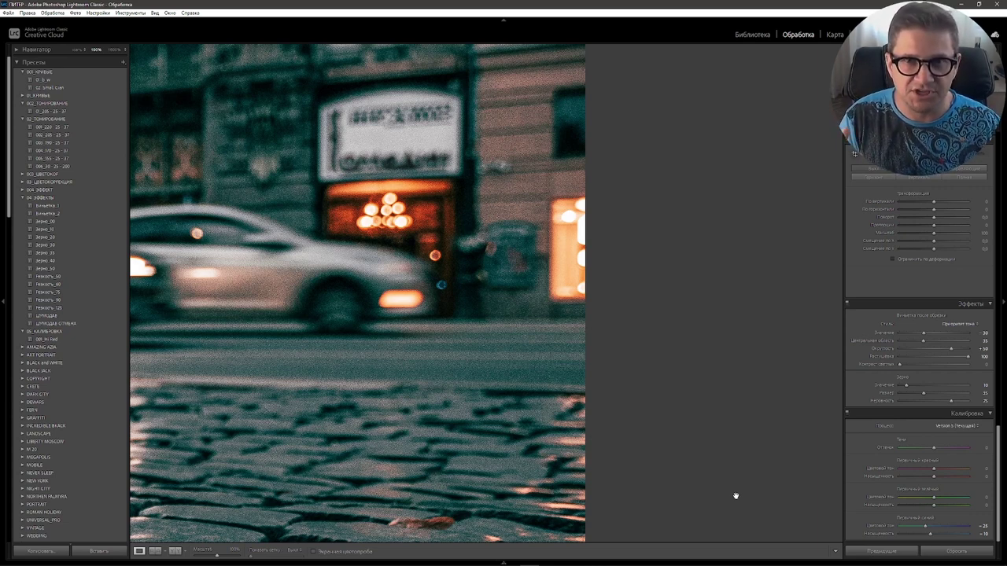
{"action": "left_click", "coordinate": [727, 469]}
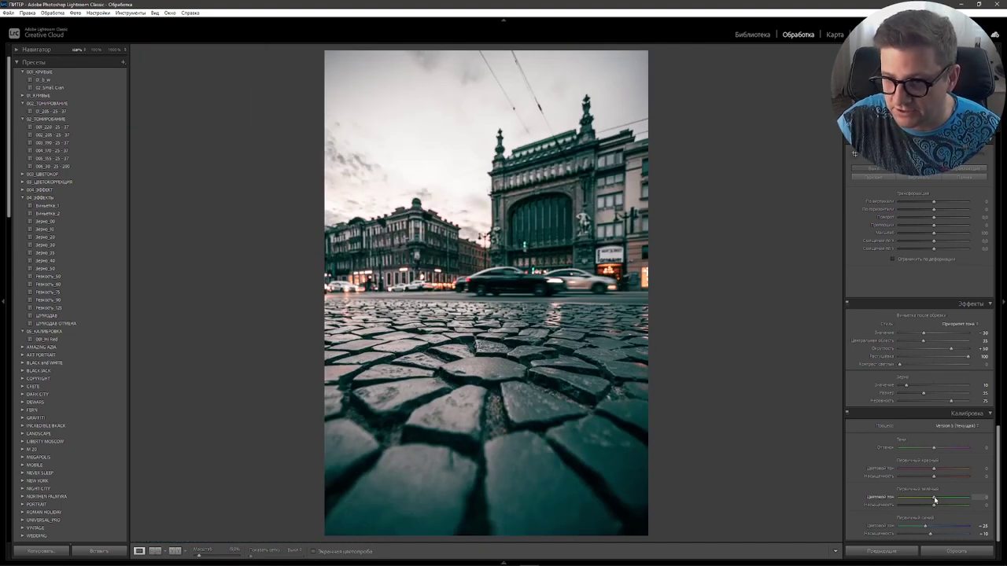
Set Green Primary hue +15 and saturation +7, Red Primary hue +5, and Shadows tint +3
{"action": "left_click_drag", "start_coordinate": [933, 497], "coordinate": [945, 499]}
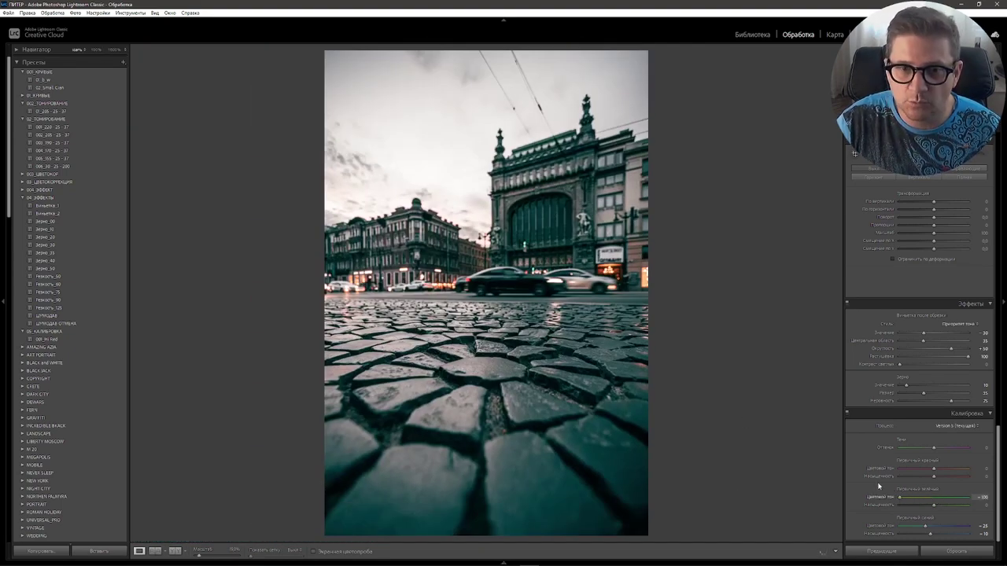
{"action": "left_click_drag", "start_coordinate": [897, 478], "coordinate": [940, 494]}
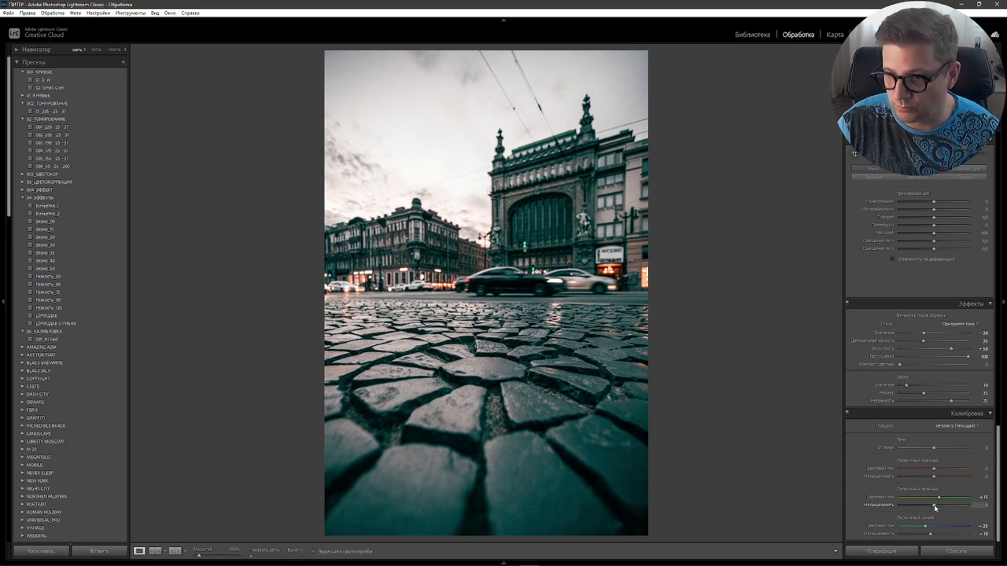
{"action": "left_click_drag", "start_coordinate": [933, 508], "coordinate": [931, 507]}
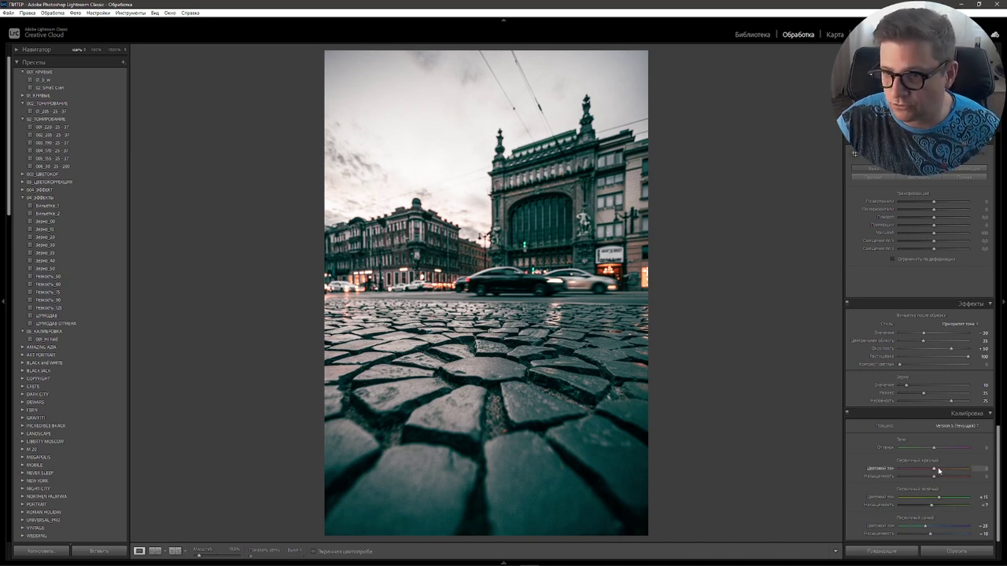
{"action": "left_click_drag", "start_coordinate": [934, 471], "coordinate": [933, 470]}
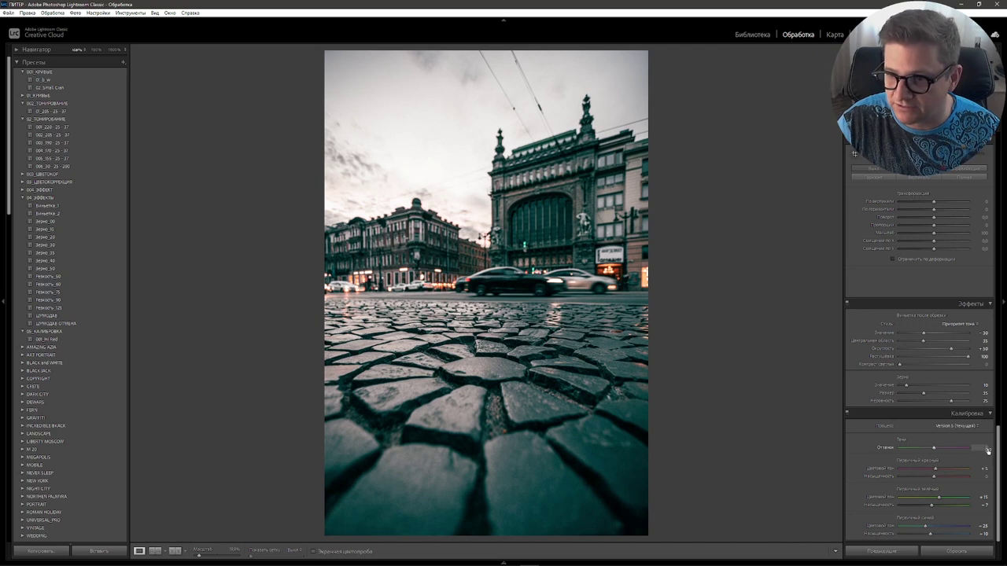
{"action": "left_click", "coordinate": [987, 448]}
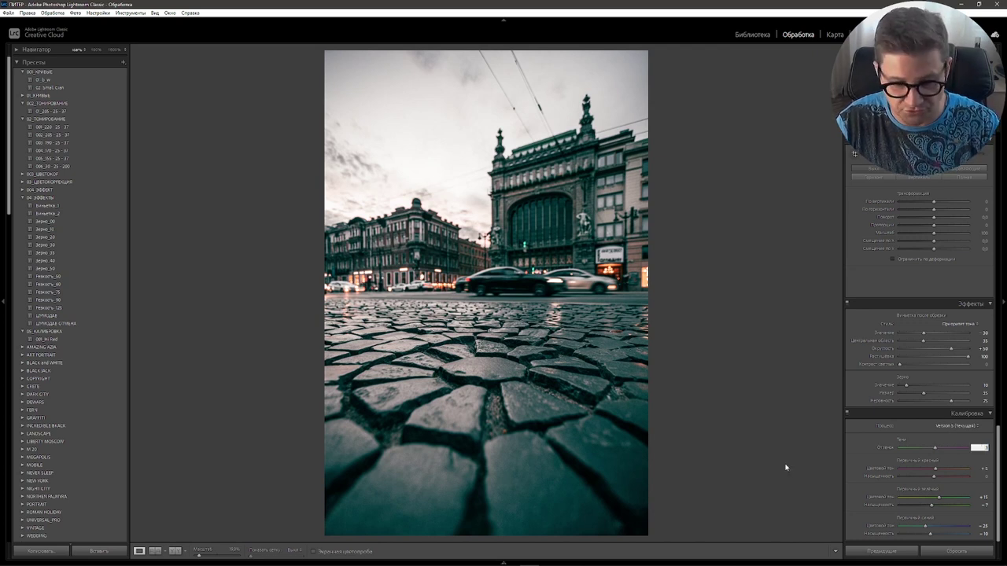
{"action": "key", "text": "Return"}
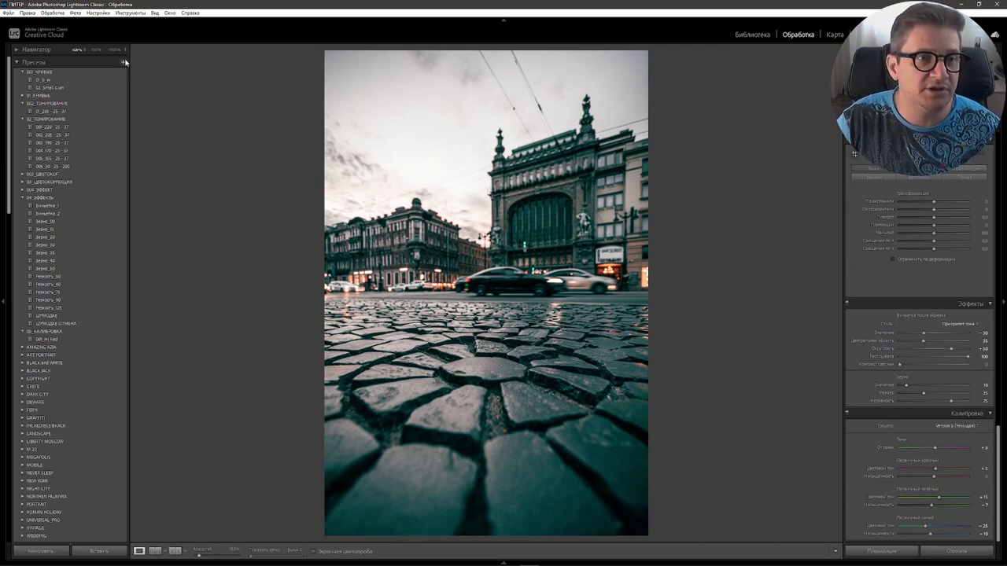
Start a new develop preset in a new group named 005_КАЛИБРОВКА
{"action": "left_click", "coordinate": [122, 62]}
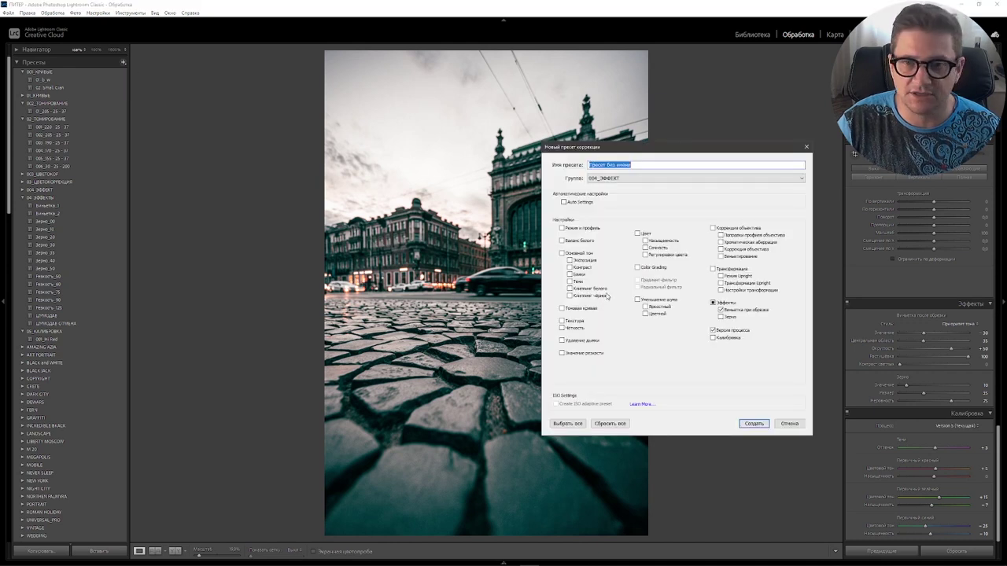
{"action": "left_click", "coordinate": [804, 179]}
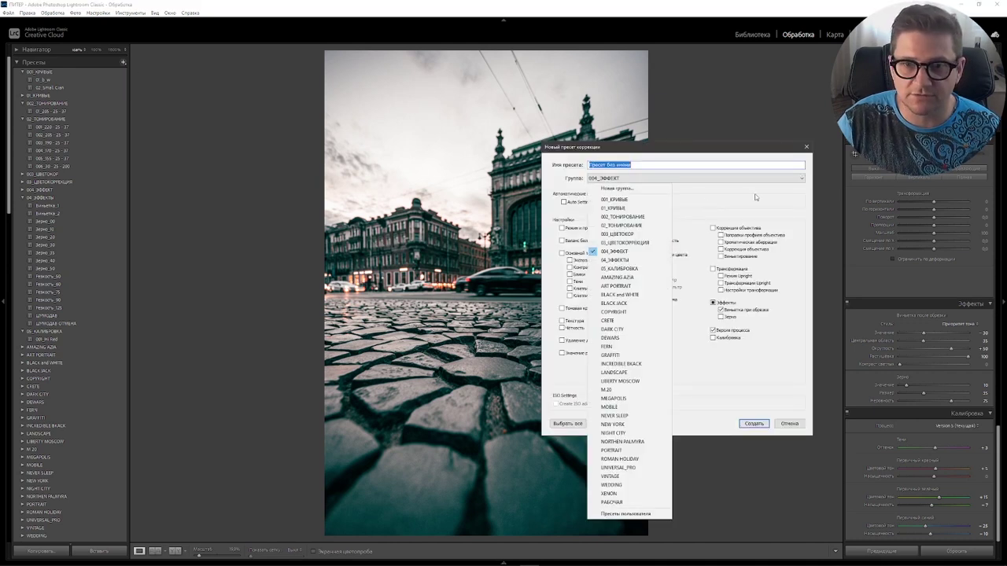
{"action": "left_click", "coordinate": [629, 190]}
{"action": "type", "text": "005_"}
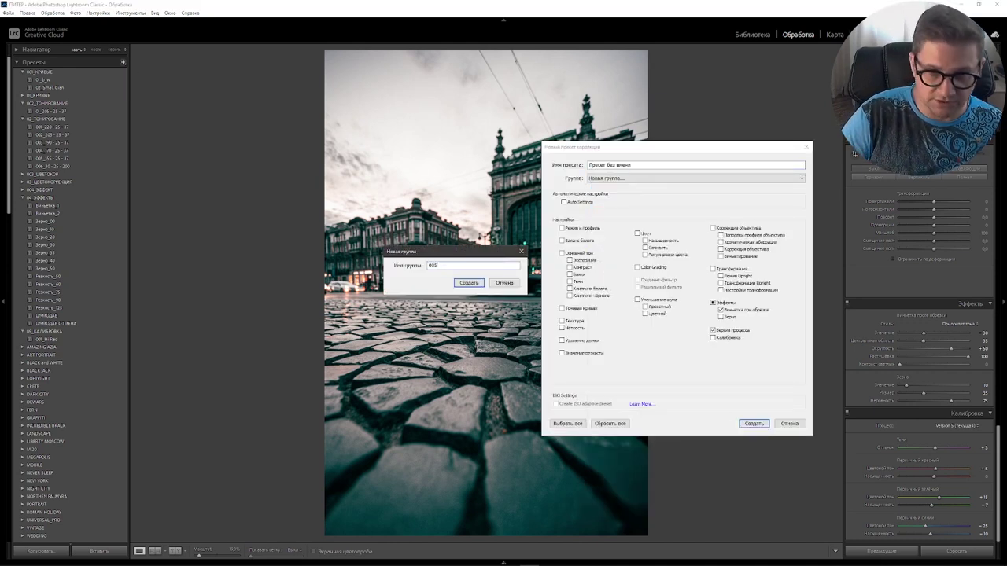
{"action": "type", "text": "КАЛИБРОВКА"}
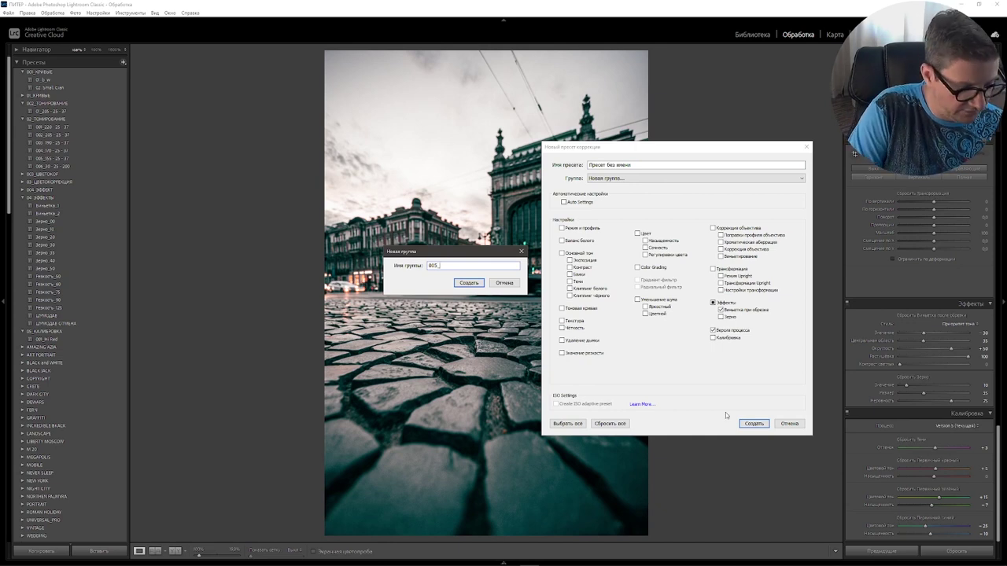
{"action": "key", "text": "Return"}
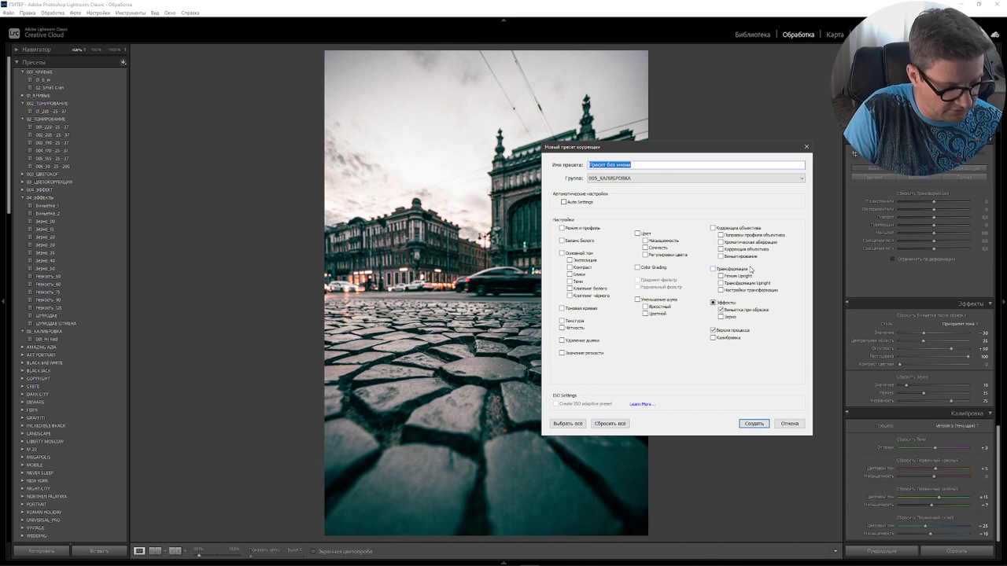
Name the preset '01.Hi Res' and include only the Calibration settings
{"action": "type", "text": "V"}
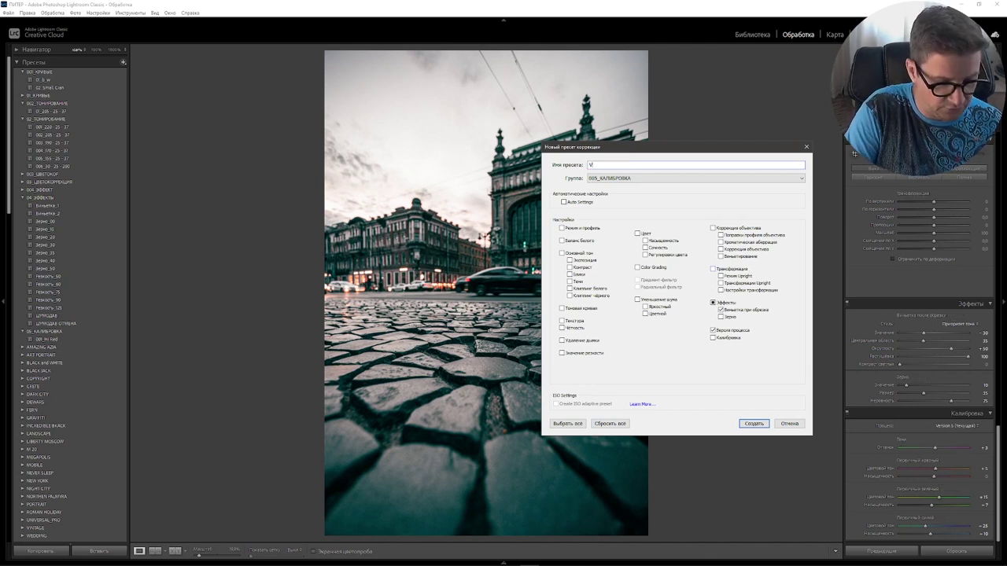
{"action": "key", "text": "BackSpace"}
{"action": "type", "text": "01."}
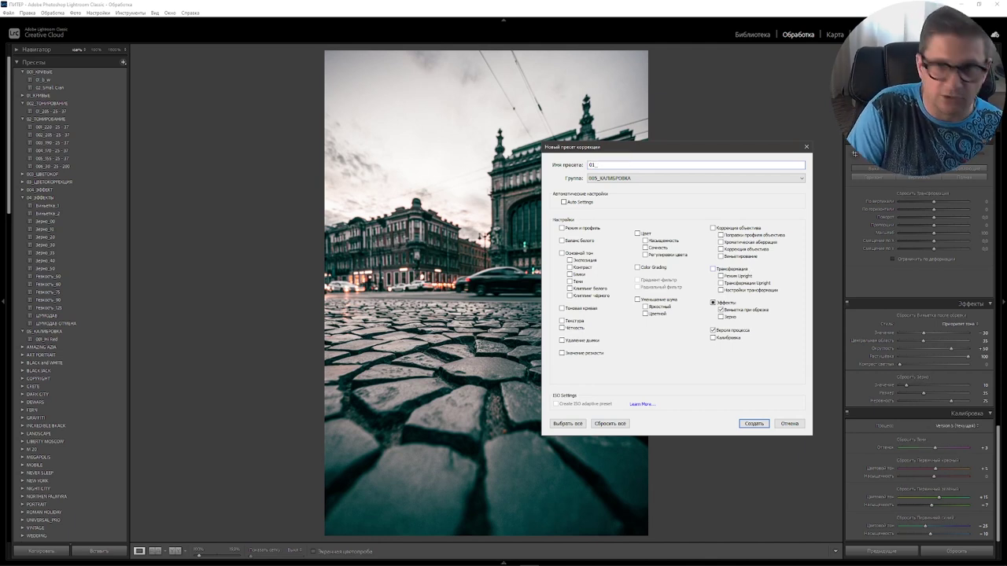
{"action": "type", "text": "Hi R"}
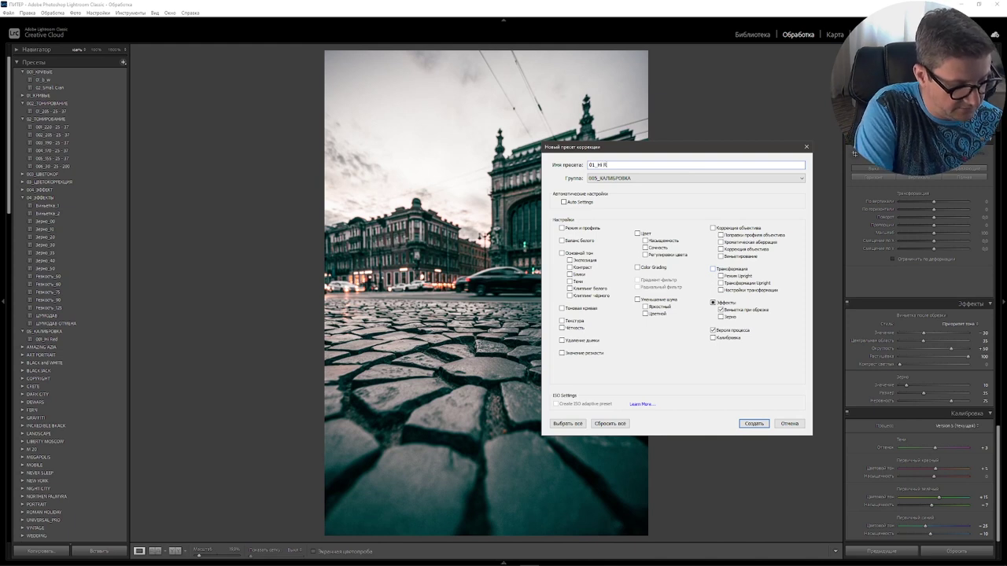
{"action": "type", "text": "es"}
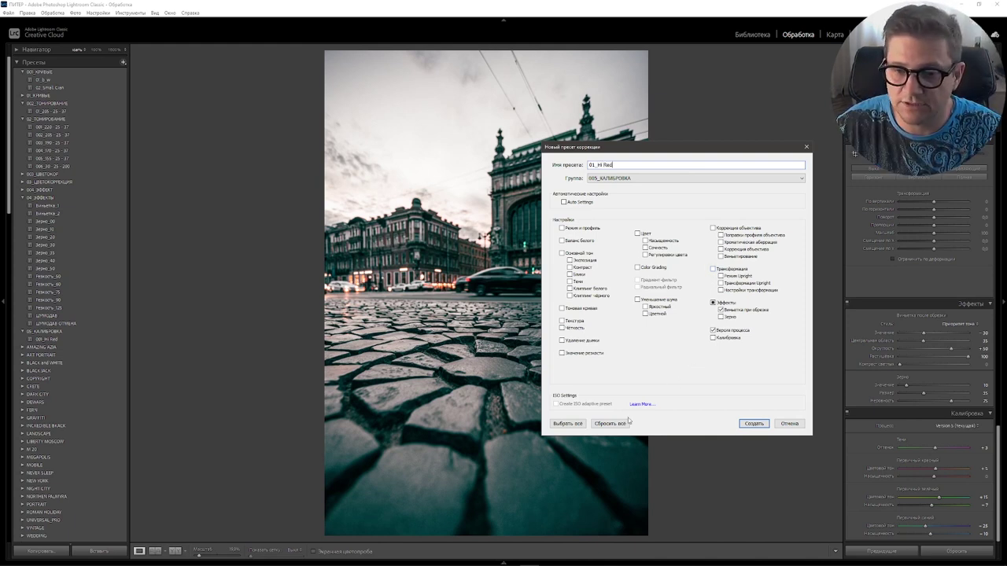
{"action": "left_click", "coordinate": [620, 425]}
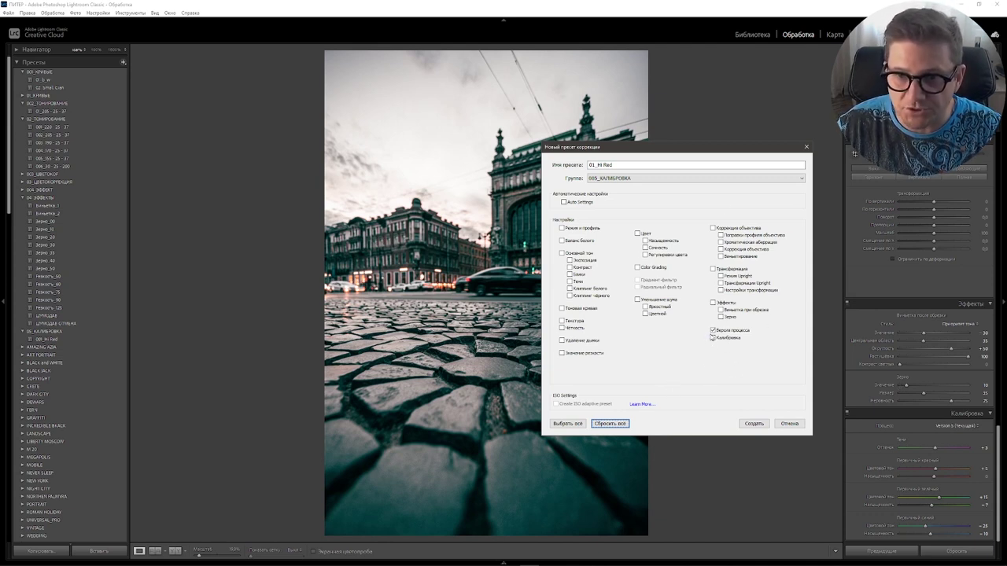
{"action": "left_click", "coordinate": [714, 339]}
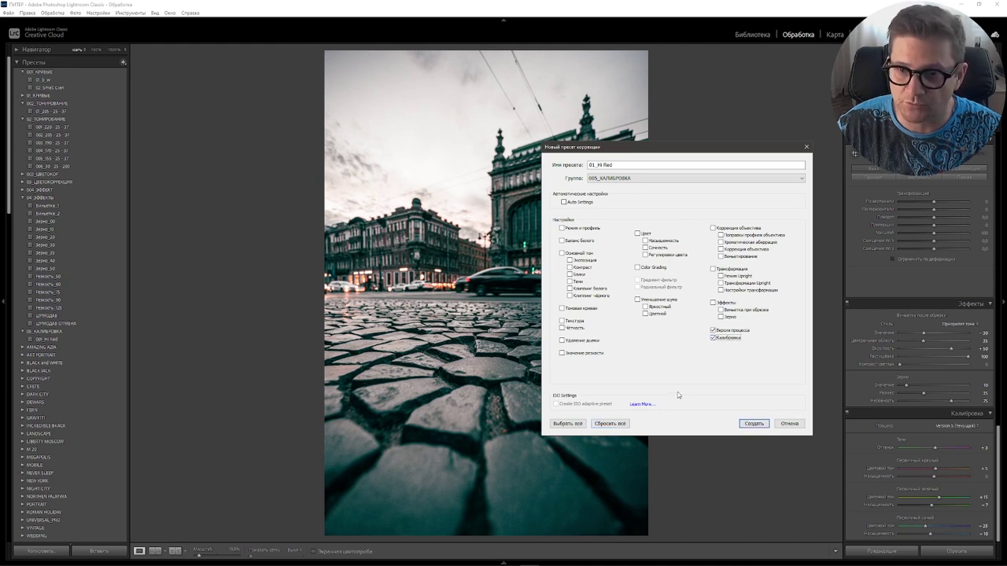
Create the calibration-only preset in the 005_КАЛИБРОВКА group
{"action": "left_click", "coordinate": [753, 423]}
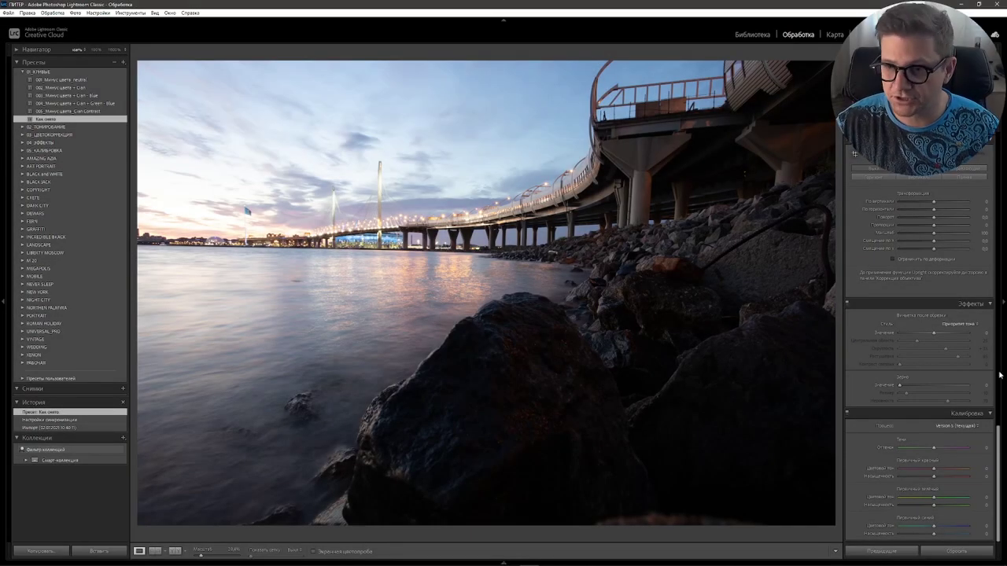
Apply Upright Auto correction, then crop the shore photo to 4:3 with a 0.56 straighten
{"action": "scroll", "coordinate": [998, 429], "scroll_direction": "up", "scroll_amount": 1}
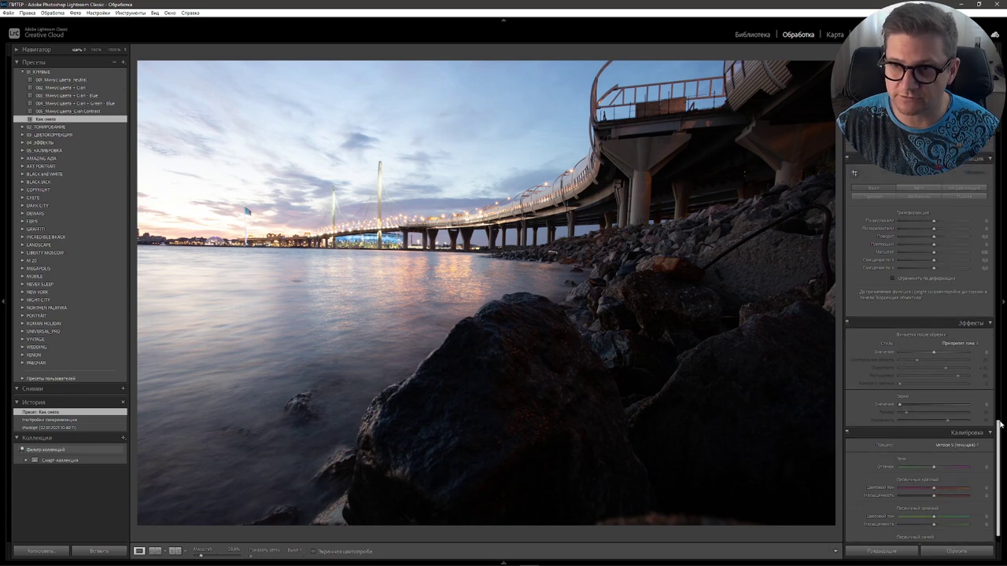
{"action": "left_click", "coordinate": [924, 188]}
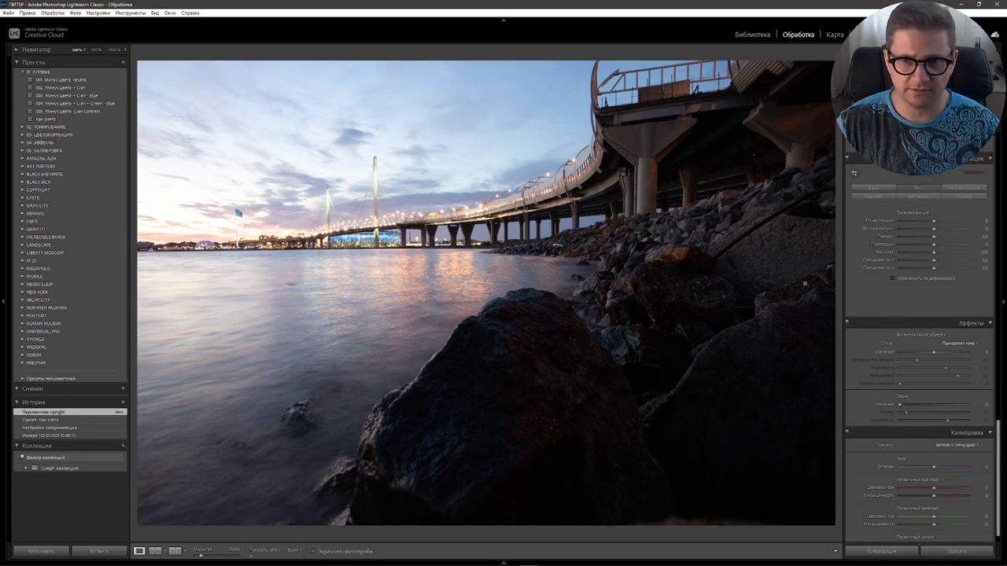
{"action": "key", "text": "r"}
{"action": "left_click", "coordinate": [974, 157]}
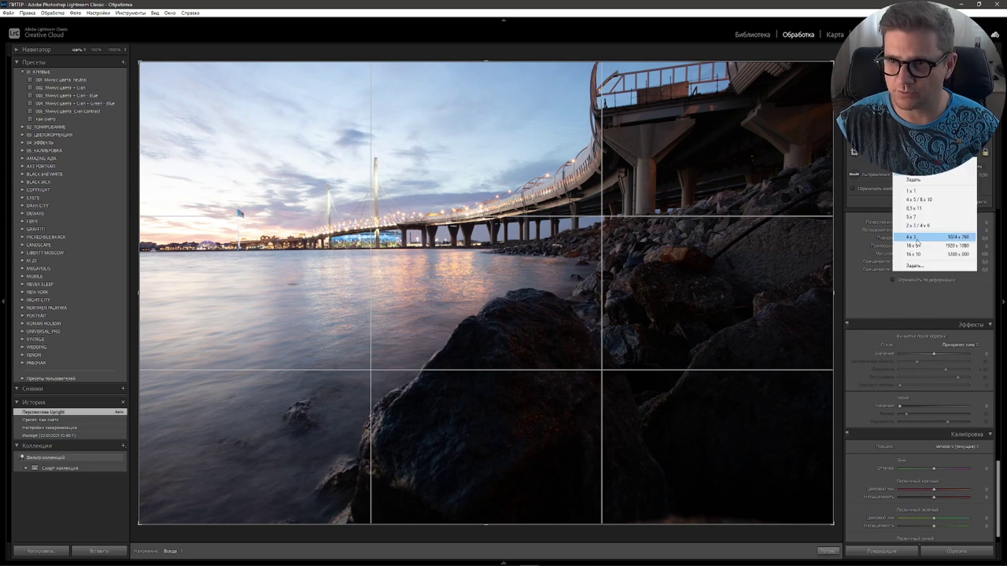
{"action": "left_click", "coordinate": [936, 240]}
{"action": "mouse_move", "coordinate": [746, 289]}
{"action": "left_mouse_down"}
{"action": "mouse_move", "coordinate": [504, 291]}
{"action": "mouse_move", "coordinate": [503, 277]}
{"action": "left_mouse_up"}
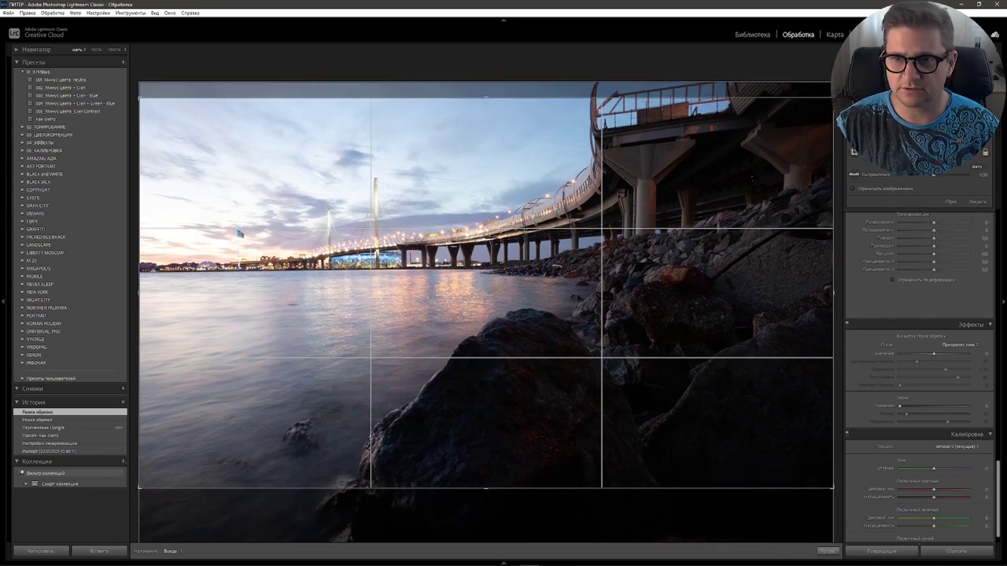
{"action": "left_click_drag", "start_coordinate": [827, 124], "coordinate": [827, 134]}
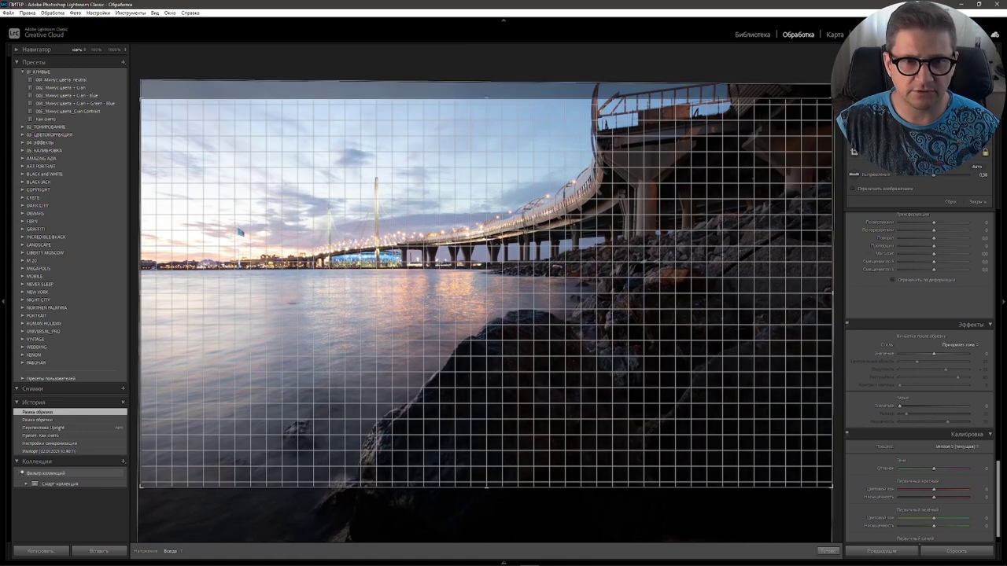
{"action": "key", "text": "Return"}
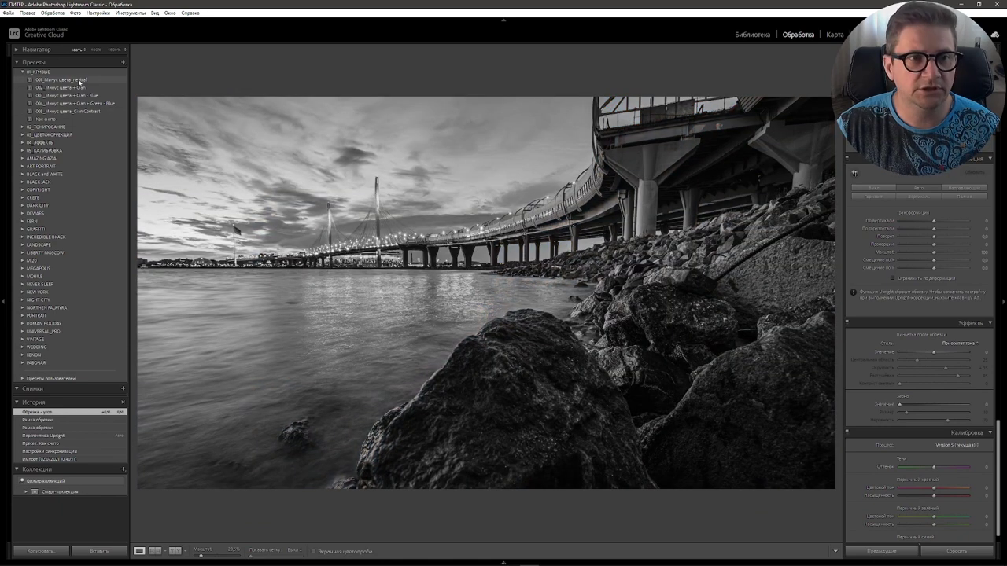
Apply the 001_Минус цвета_neutral preset, then a cool blue toning preset from 02_ТОНИРОВАНИЕ
{"action": "left_click", "coordinate": [69, 80]}
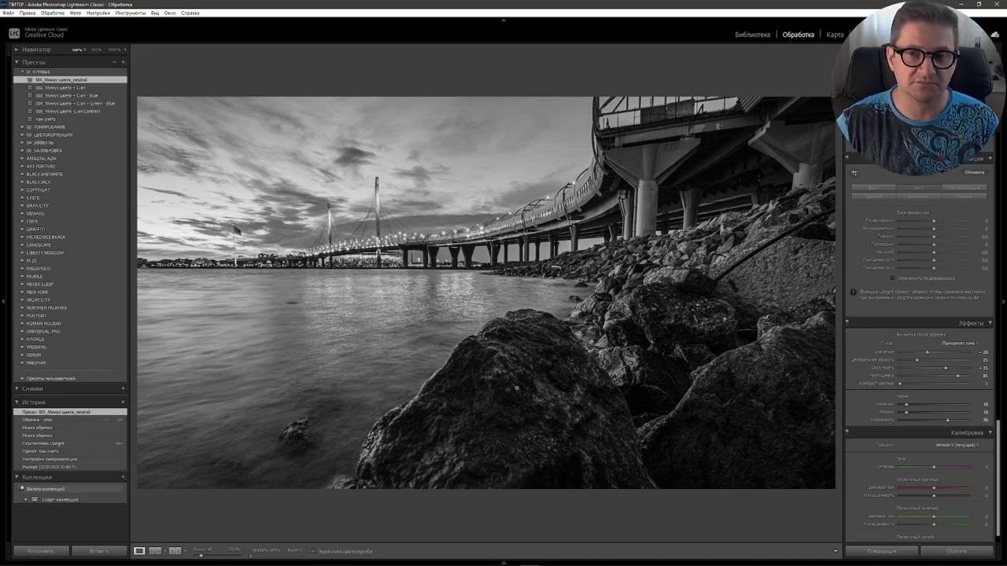
{"action": "left_click", "coordinate": [23, 127]}
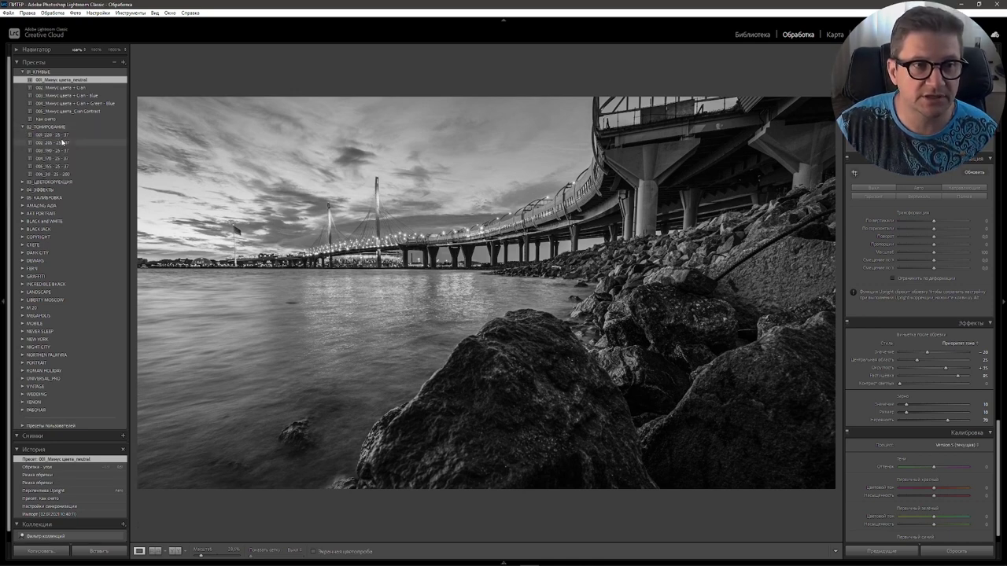
{"action": "left_click", "coordinate": [57, 144]}
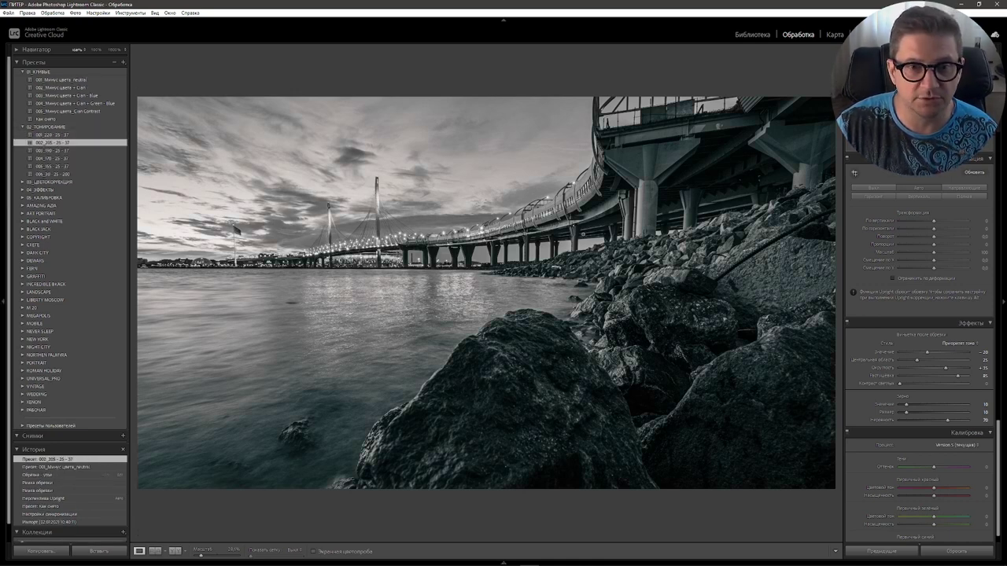
{"action": "scroll", "coordinate": [918, 354], "scroll_direction": "up", "scroll_amount": 5}
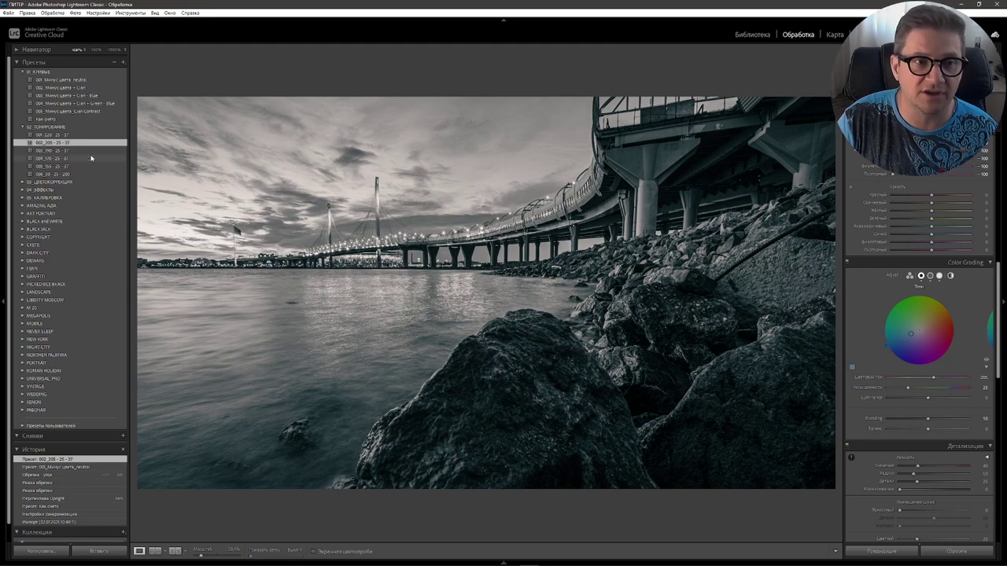
Try 003_190, settle on the 002_205 - 25 - 37 toning preset, and set Shadows Saturation to 12
{"action": "left_click", "coordinate": [63, 150]}
{"action": "left_click", "coordinate": [56, 142]}
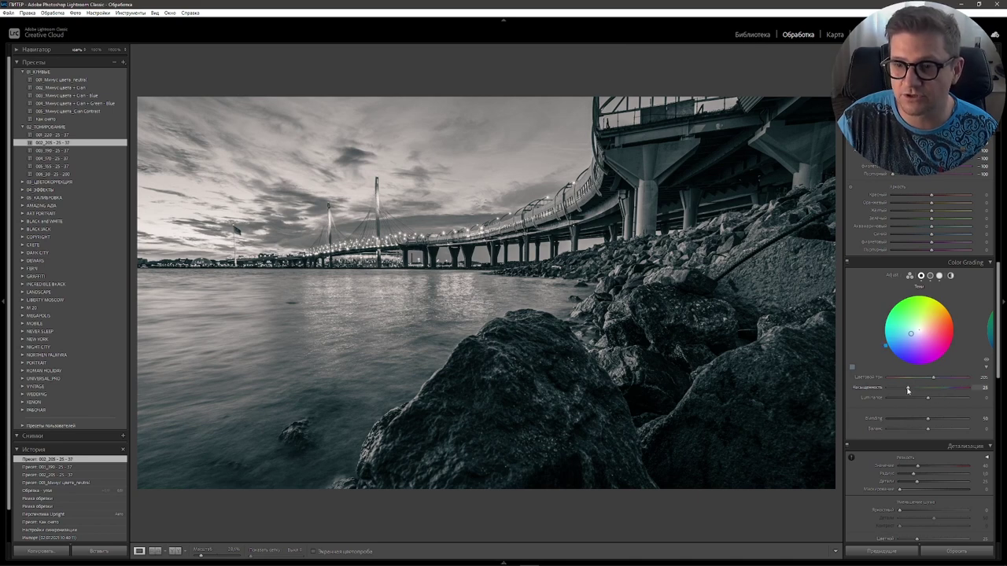
{"action": "left_click_drag", "start_coordinate": [908, 389], "coordinate": [898, 387]}
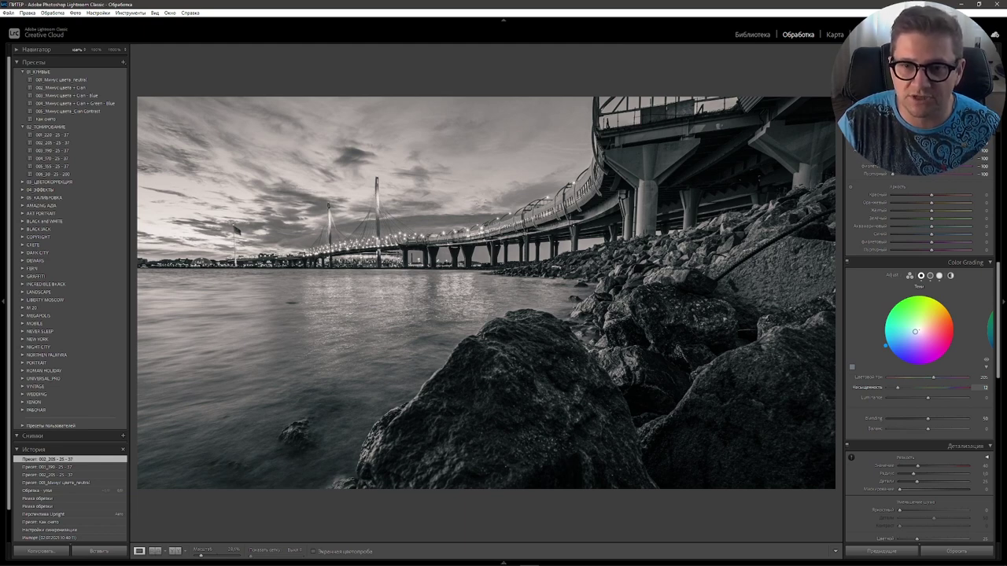
{"action": "key", "text": "Return"}
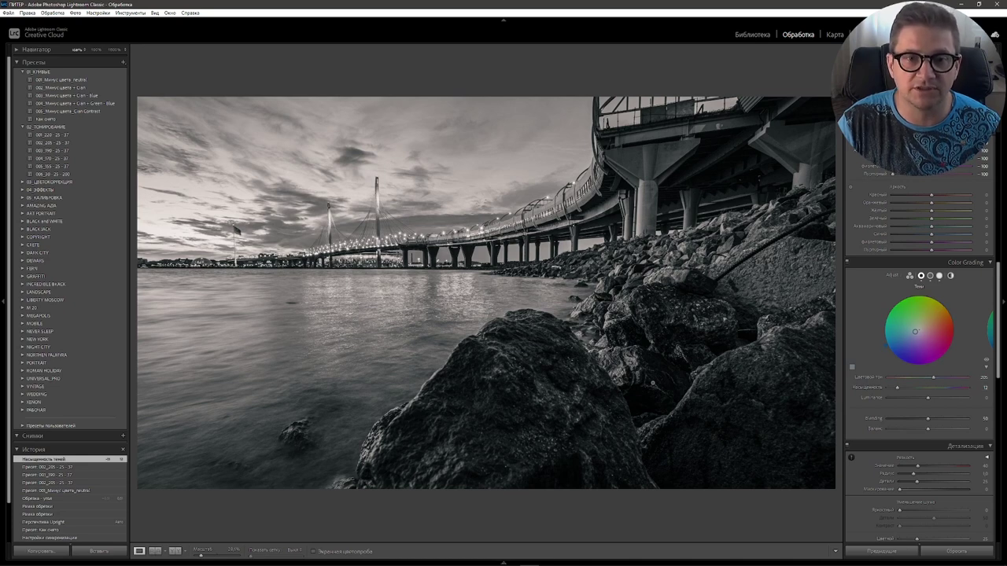
Apply the 004_Landscape, Виньетка_2 and 001_Hi Red presets from their preset groups
{"action": "left_click", "coordinate": [23, 183]}
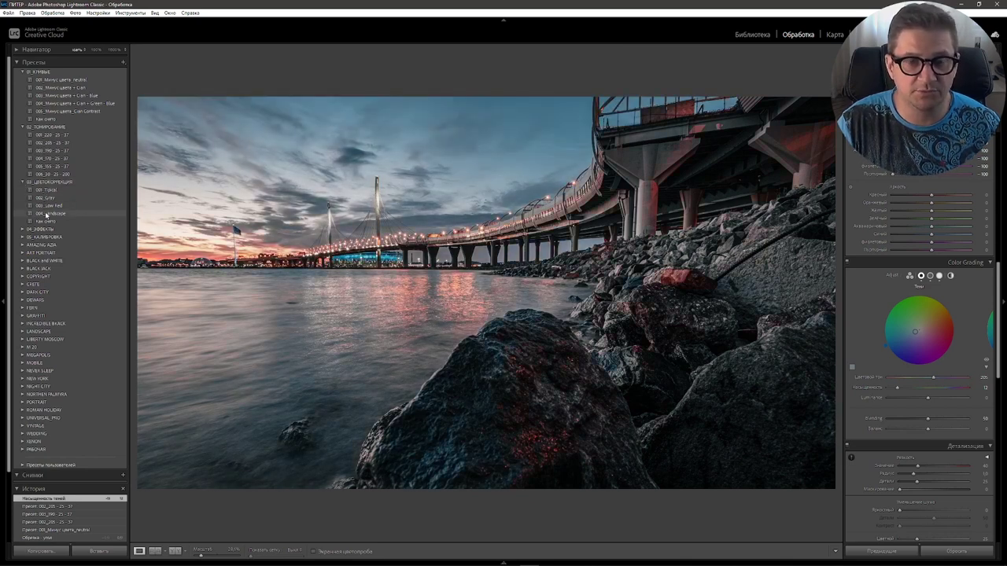
{"action": "left_click", "coordinate": [49, 214]}
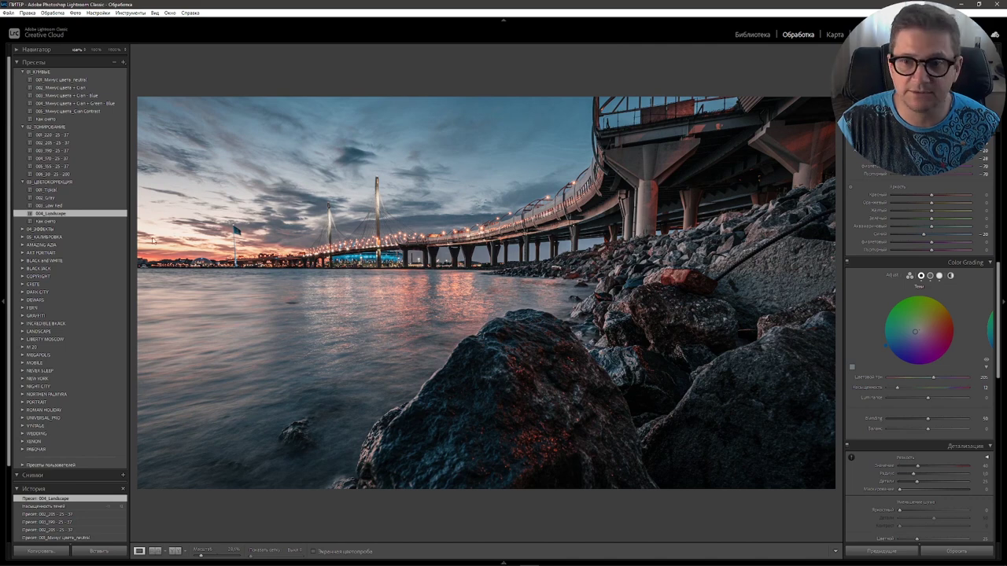
{"action": "left_click", "coordinate": [23, 229]}
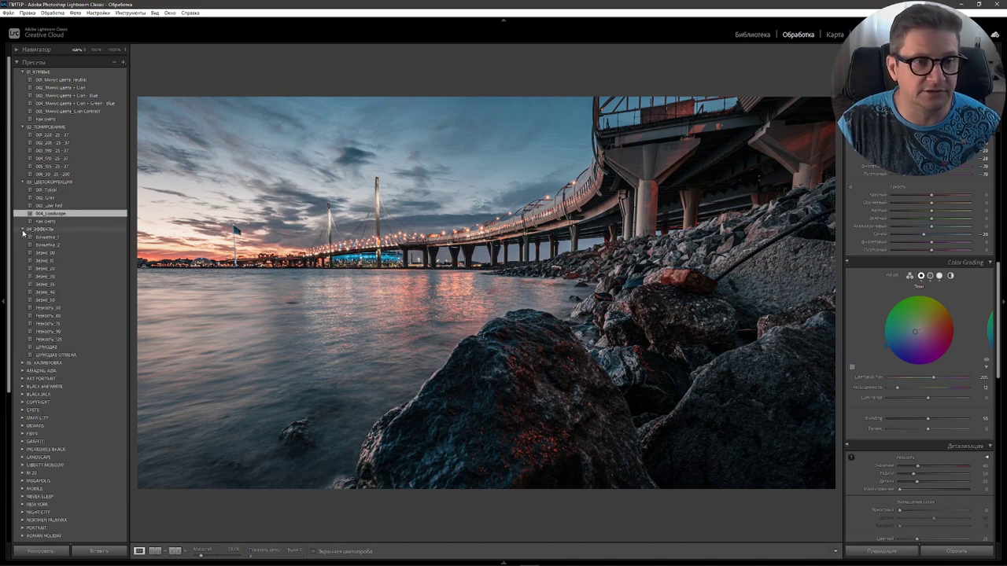
{"action": "left_click", "coordinate": [53, 244]}
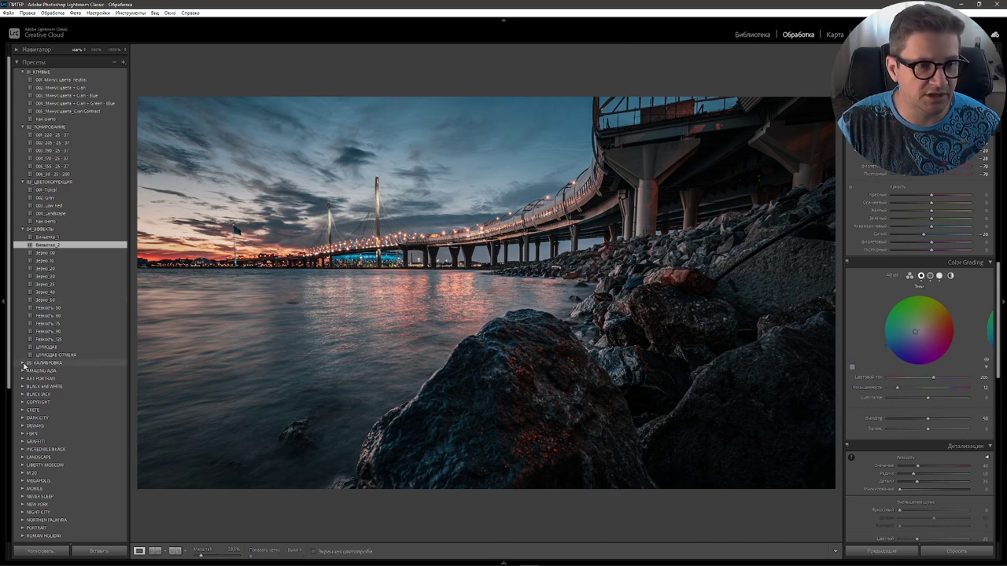
{"action": "left_click", "coordinate": [23, 364]}
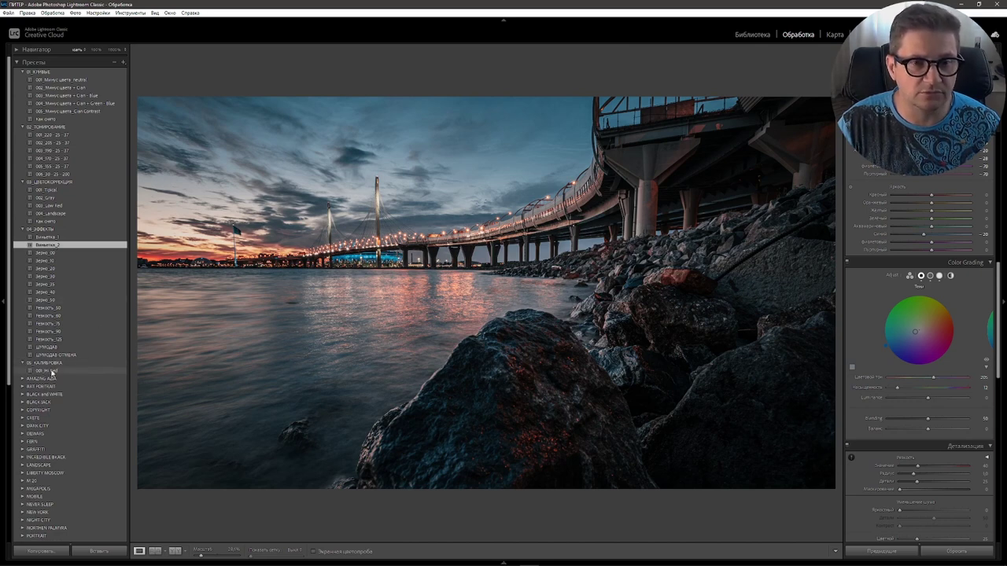
{"action": "left_click", "coordinate": [49, 371]}
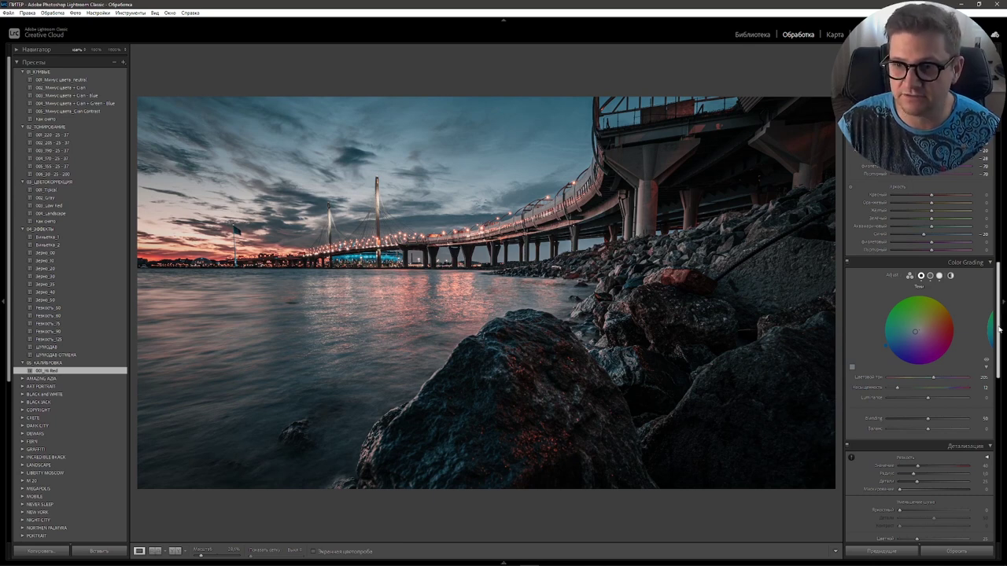
Raise Vibrance slightly and lift the tone-curve black point to about 26, with a point near 44→25
{"action": "left_click_drag", "start_coordinate": [998, 330], "coordinate": [997, 202]}
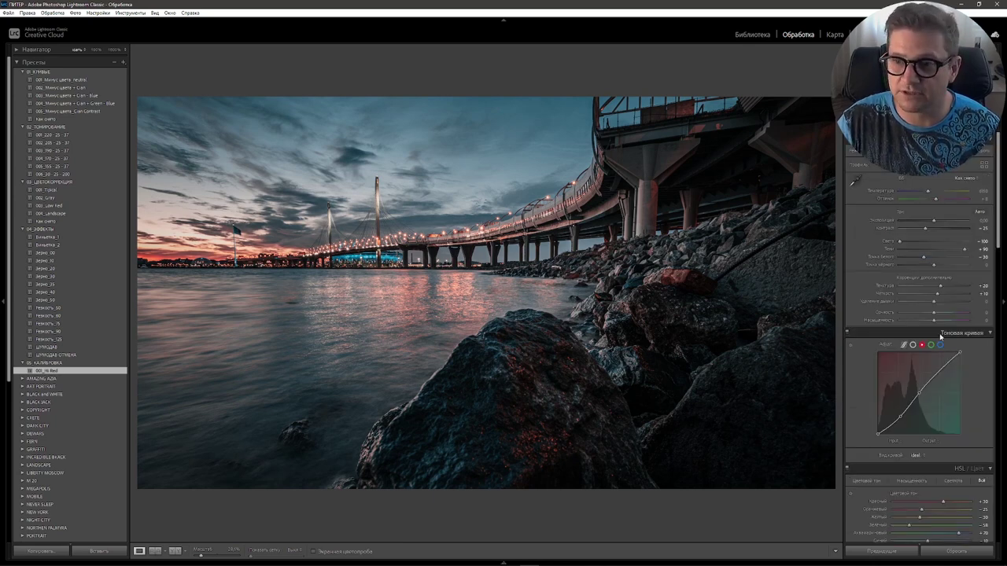
{"action": "left_click_drag", "start_coordinate": [933, 313], "coordinate": [950, 316]}
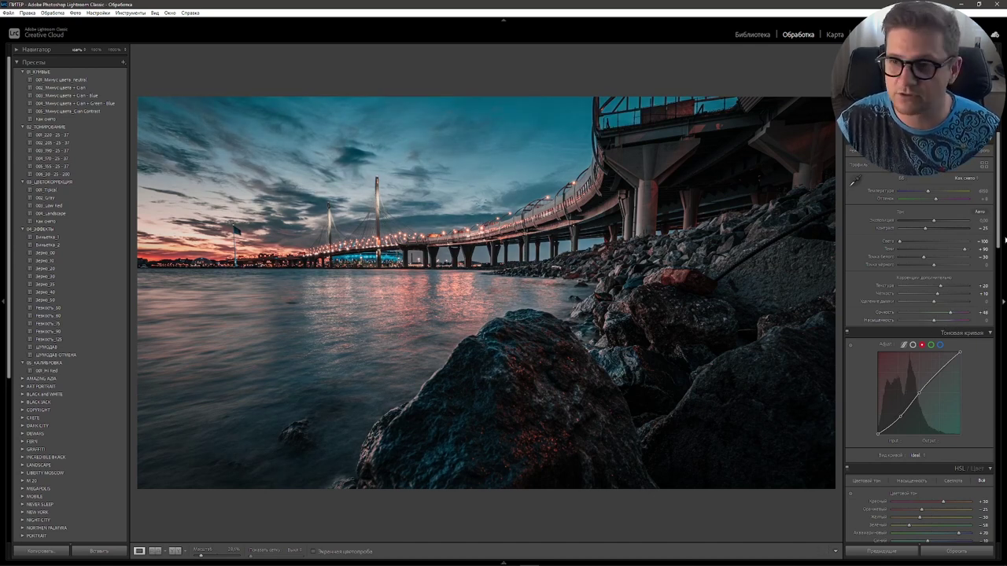
{"action": "mouse_move", "coordinate": [999, 236]}
{"action": "scroll", "coordinate": [1000, 232], "scroll_direction": "down", "scroll_amount": 1}
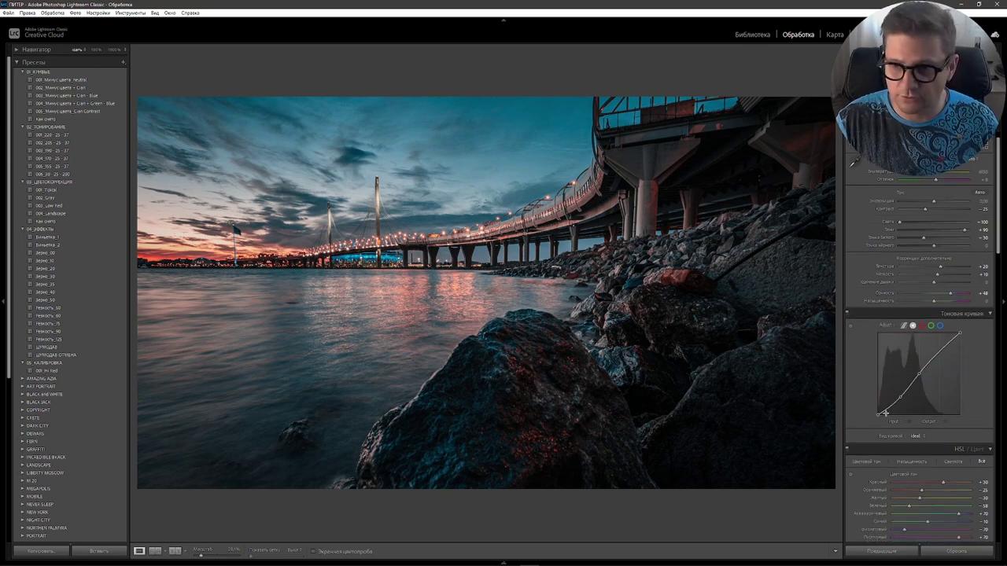
{"action": "left_click_drag", "start_coordinate": [877, 414], "coordinate": [878, 409]}
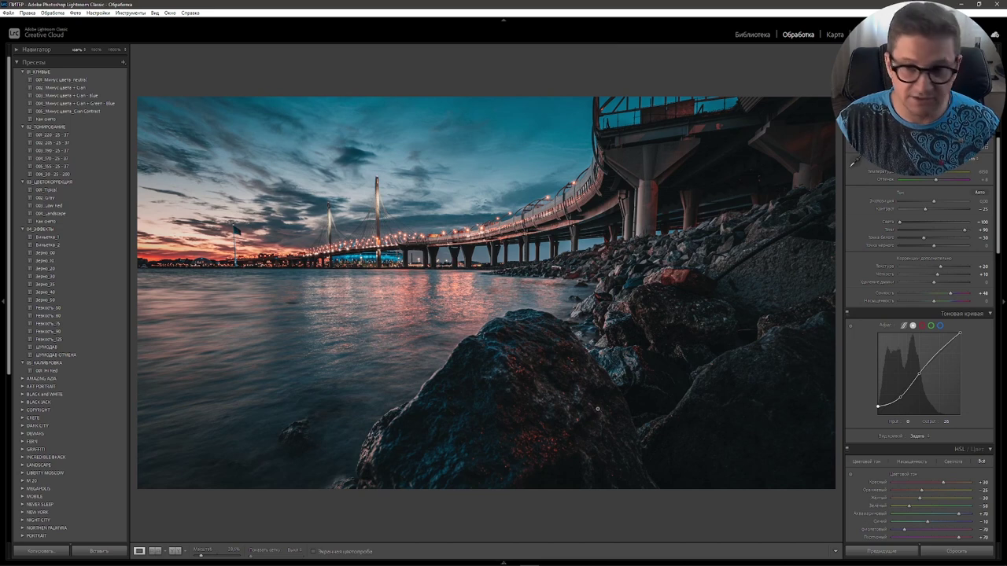
{"action": "key", "text": "alt"}
{"action": "left_click_drag", "start_coordinate": [891, 409], "coordinate": [892, 414]}
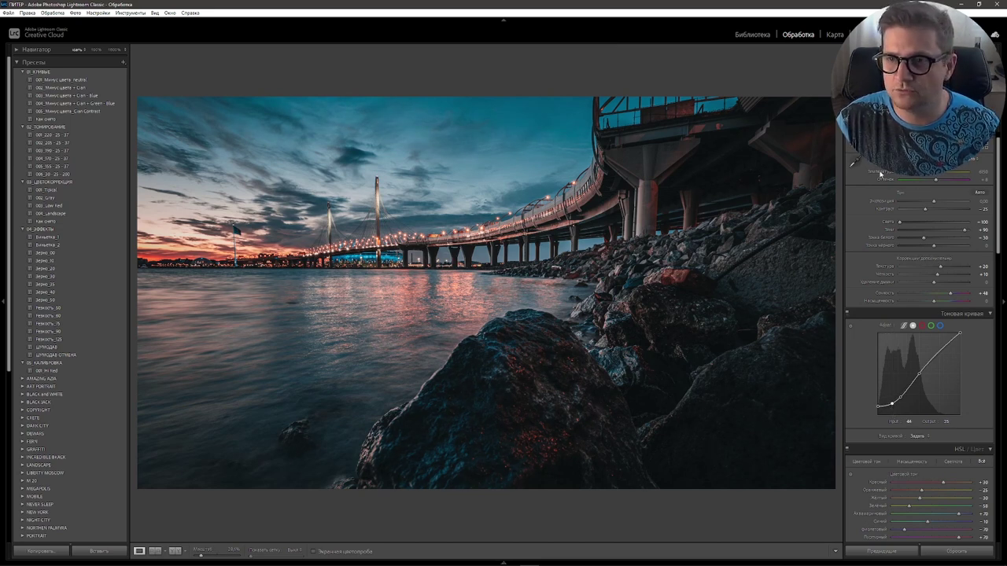
Add a diagonal graduated filter over the lower-right rocks with Saturation -44 and Exposure about -1.2
{"action": "key", "text": "m"}
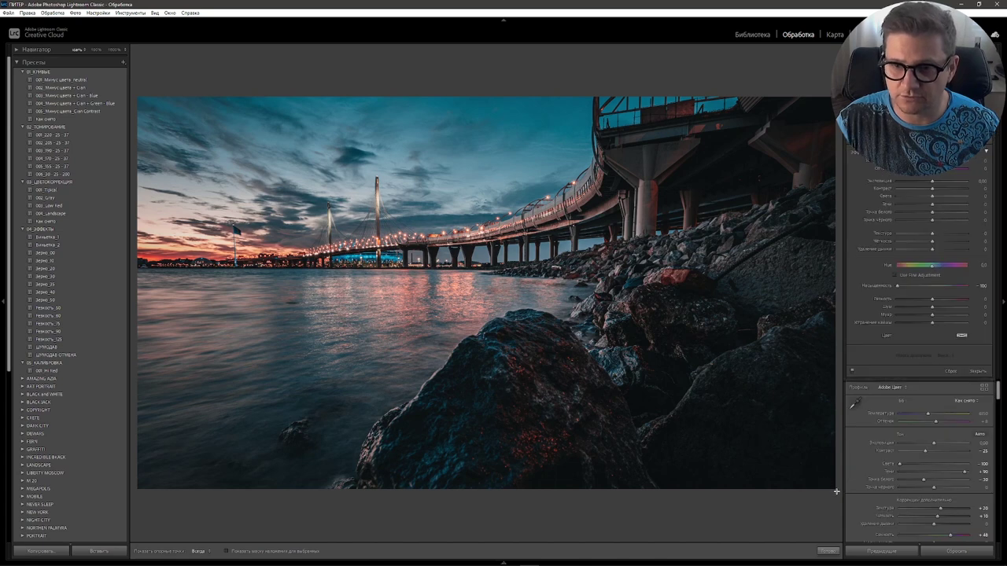
{"action": "left_click_drag", "start_coordinate": [797, 481], "coordinate": [604, 161]}
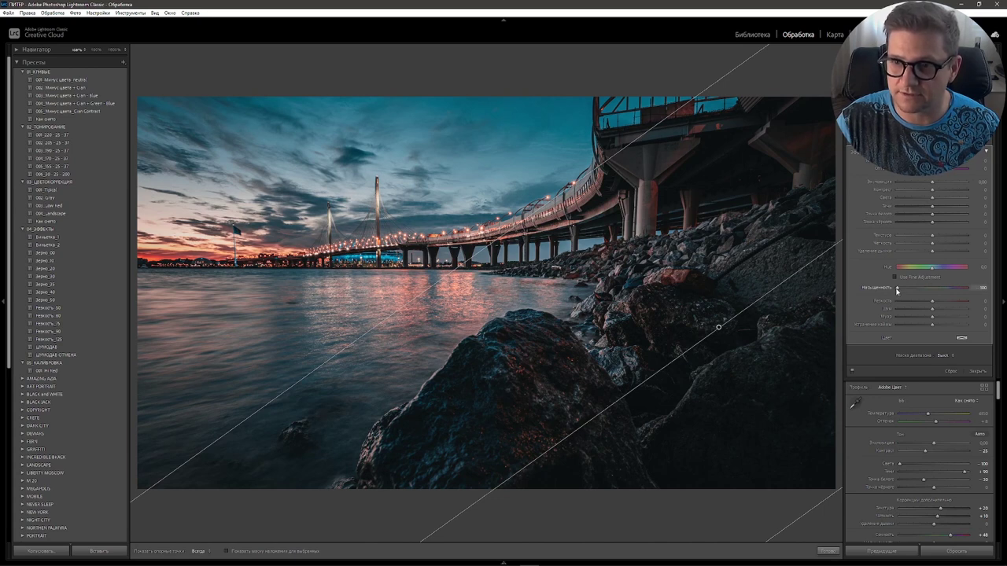
{"action": "left_click_drag", "start_coordinate": [896, 289], "coordinate": [916, 288]}
{"action": "left_click_drag", "start_coordinate": [932, 183], "coordinate": [921, 183]}
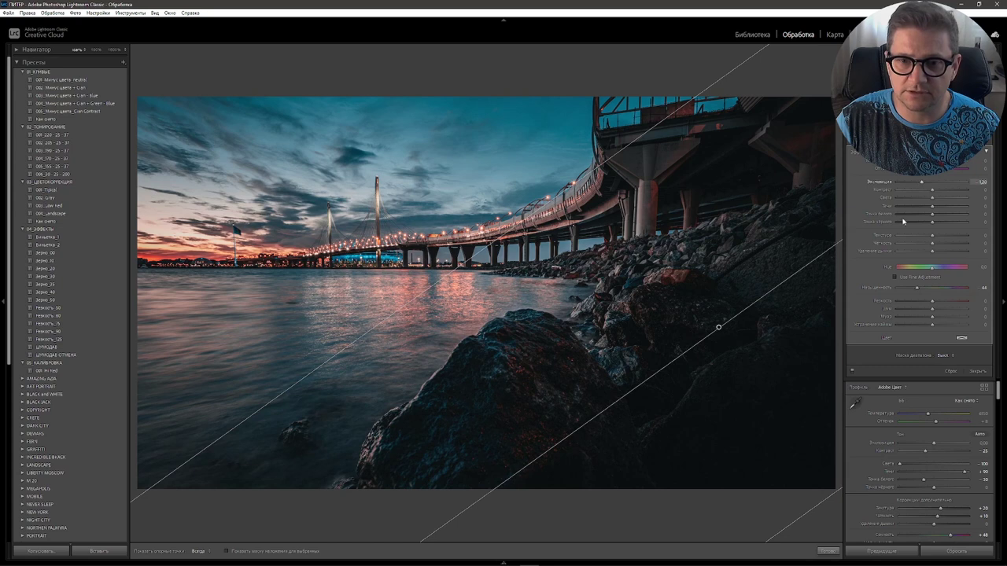
{"action": "left_click_drag", "start_coordinate": [716, 327], "coordinate": [700, 301]}
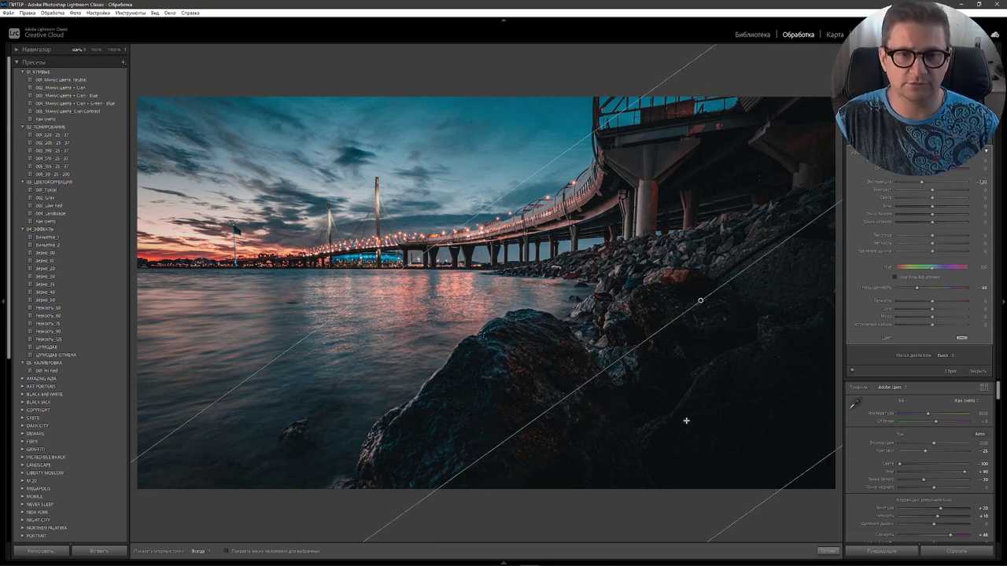
Set the photo's overall Exposure to +0.35 and Saturation to +48
{"action": "key", "text": "m"}
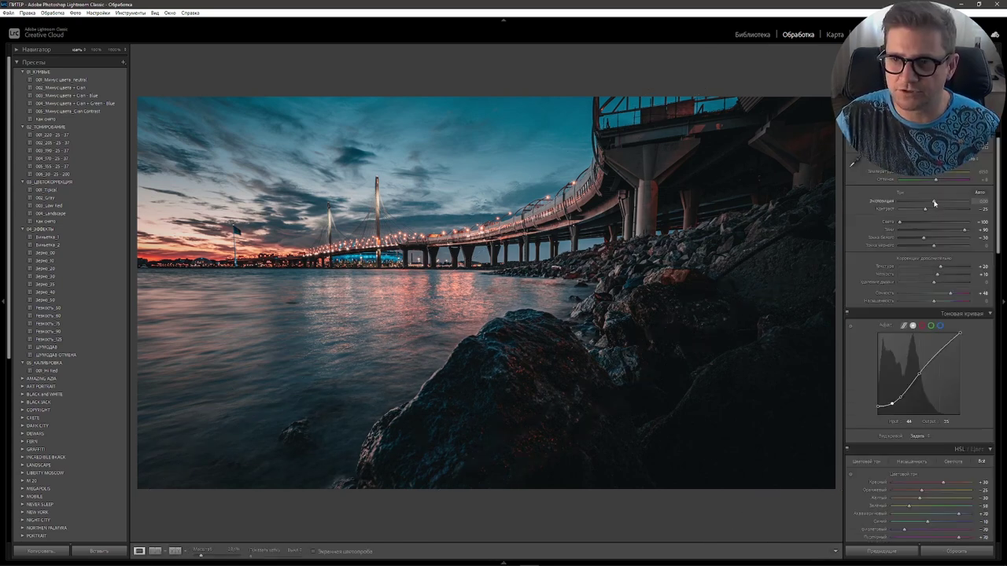
{"action": "left_click_drag", "start_coordinate": [934, 203], "coordinate": [936, 204]}
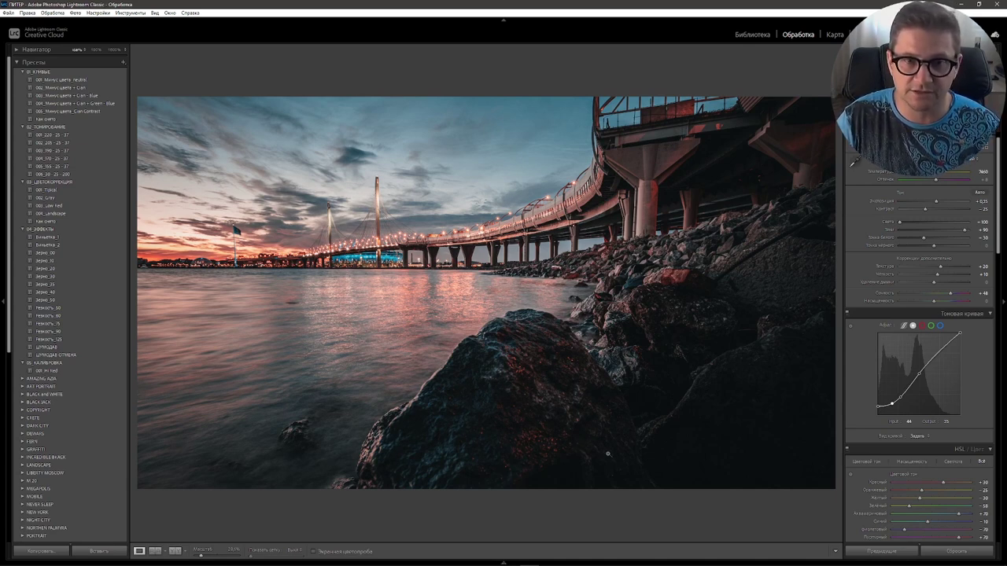
{"action": "left_click_drag", "start_coordinate": [933, 301], "coordinate": [952, 304]}
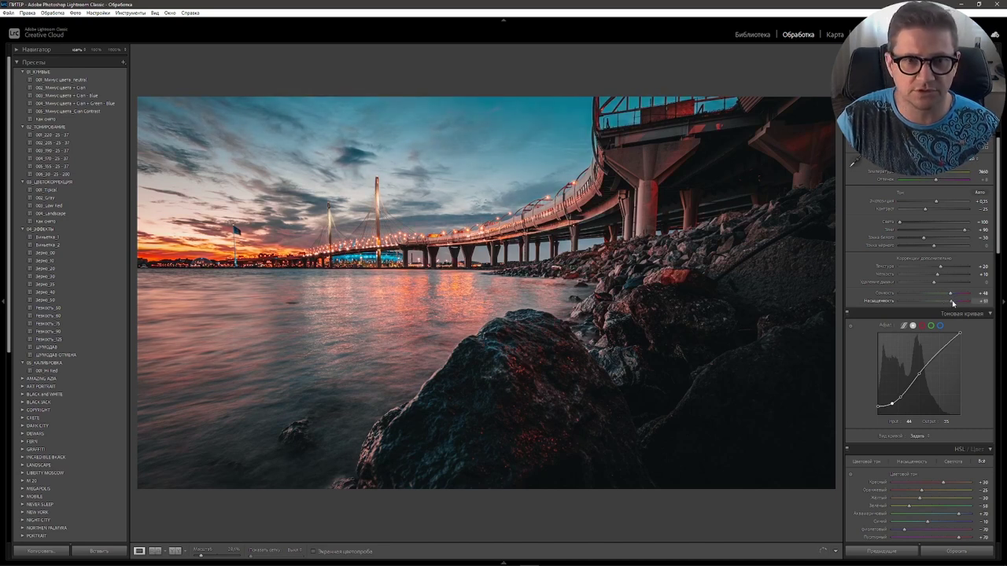
Save preset 'Мост' in РАБОЧАЯ, excluding profile, white balance, exposure, graduated filter and transform
{"action": "left_click", "coordinate": [122, 63]}
{"action": "left_click", "coordinate": [135, 72]}
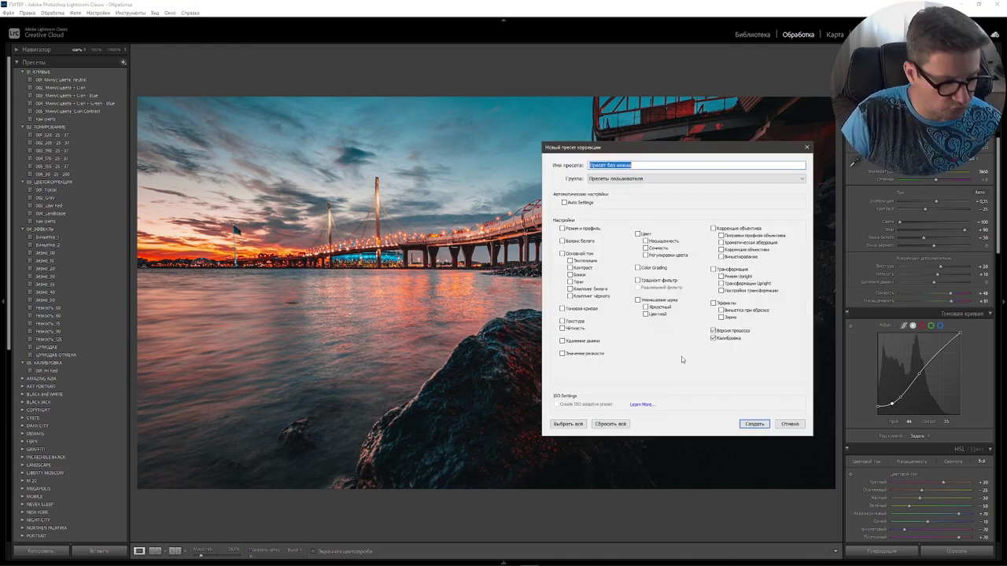
{"action": "type", "text": "Vост"}
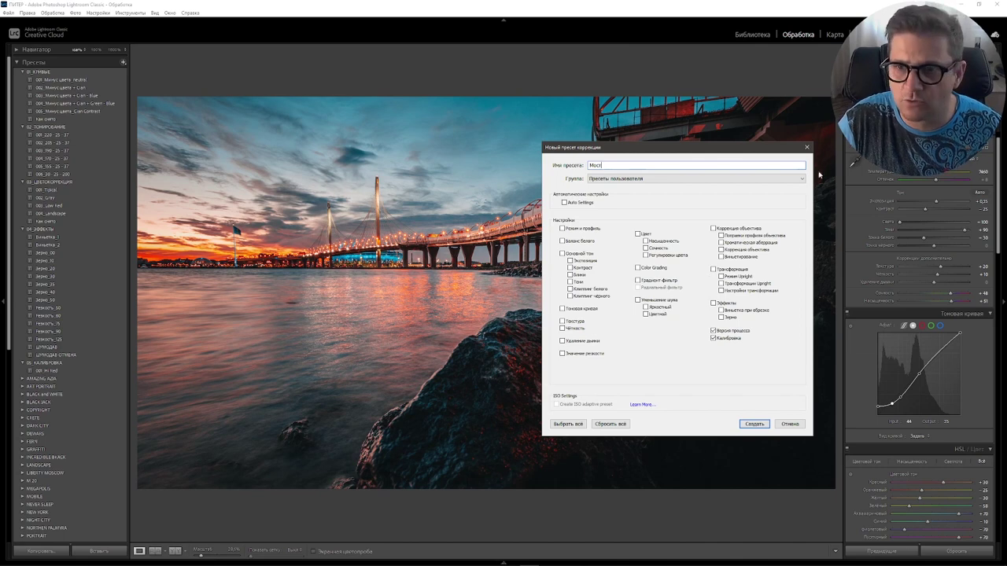
{"action": "left_click", "coordinate": [800, 181]}
{"action": "left_click", "coordinate": [568, 424]}
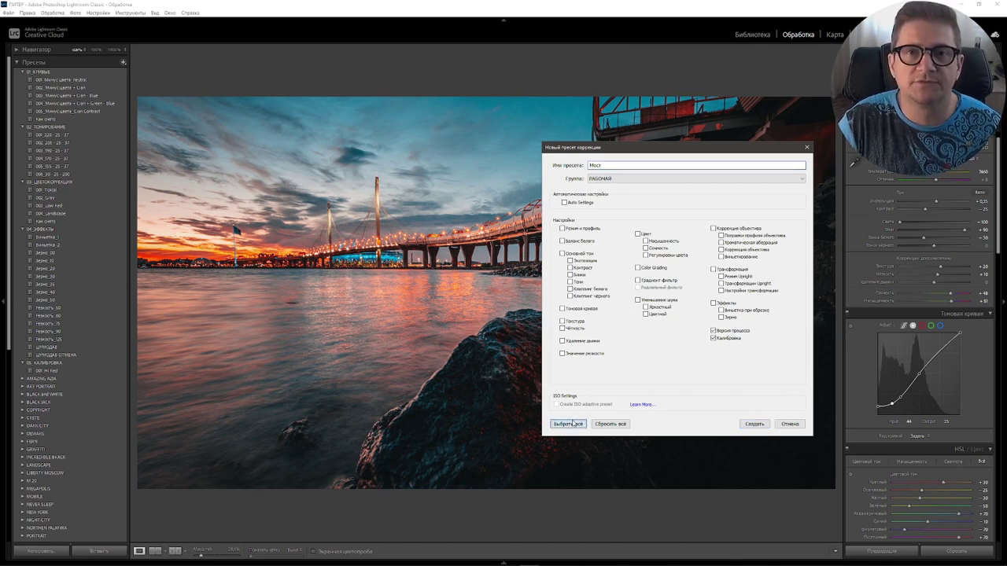
{"action": "left_click", "coordinate": [562, 229]}
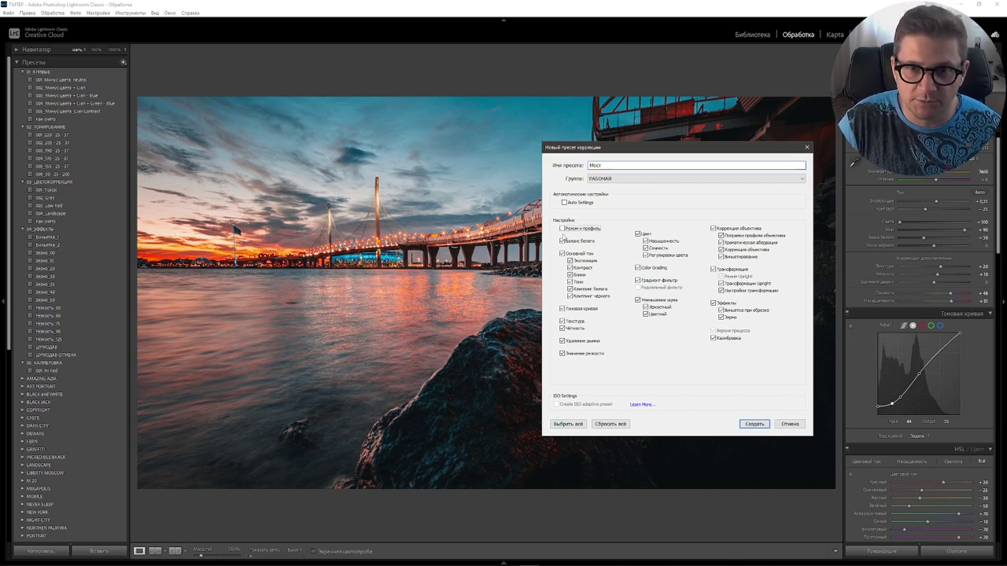
{"action": "left_click", "coordinate": [570, 261]}
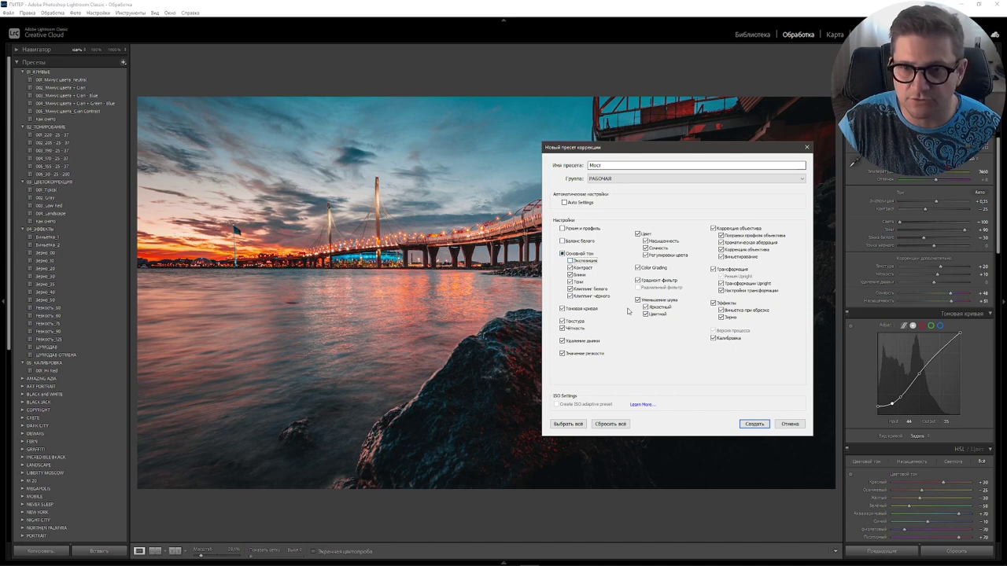
{"action": "left_click", "coordinate": [638, 281]}
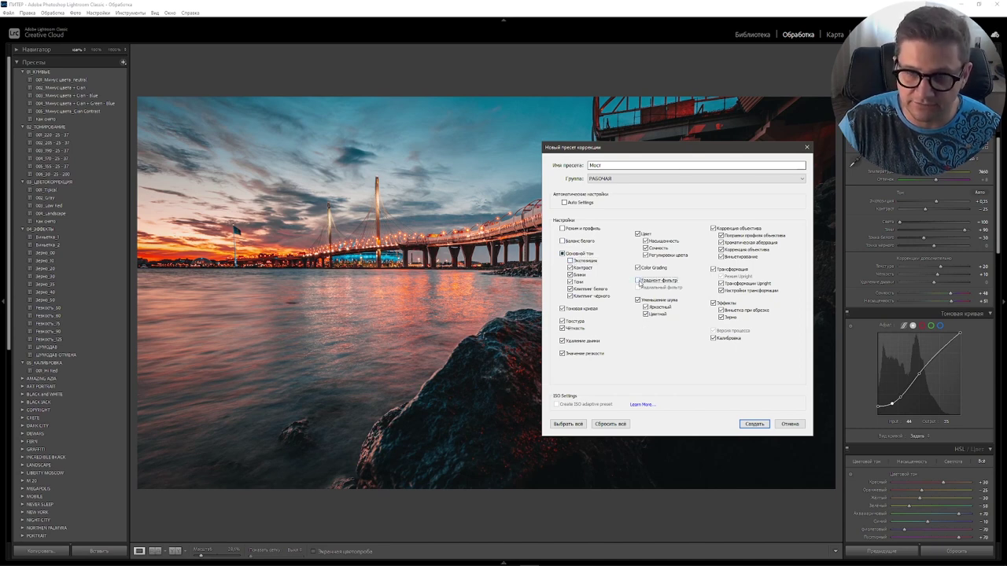
{"action": "left_click", "coordinate": [713, 270]}
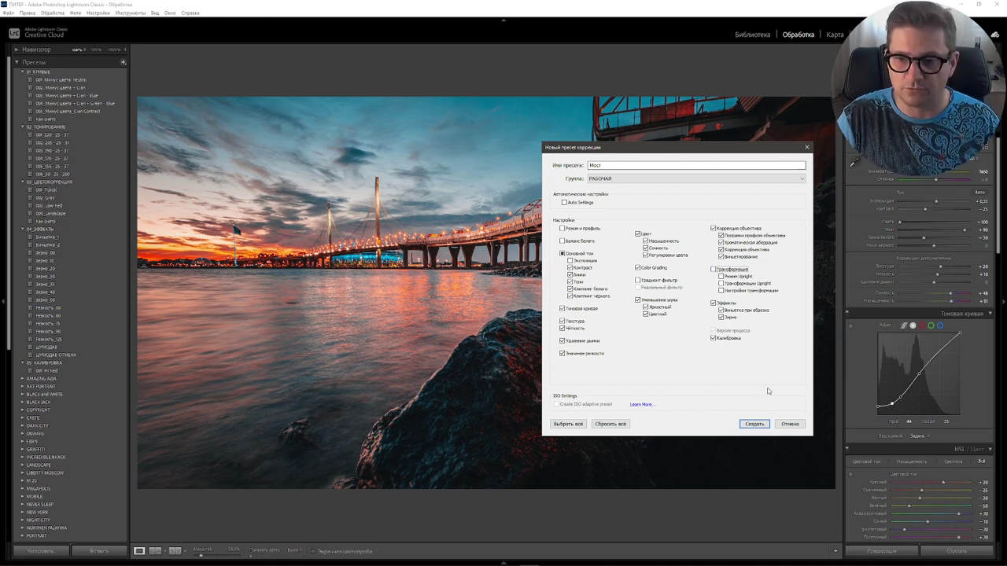
{"action": "left_click", "coordinate": [755, 425]}
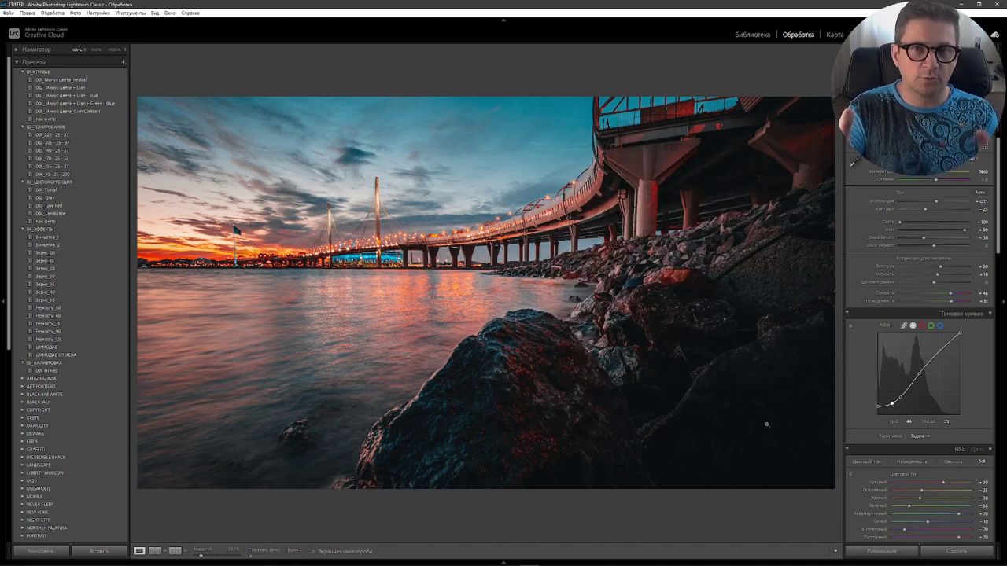